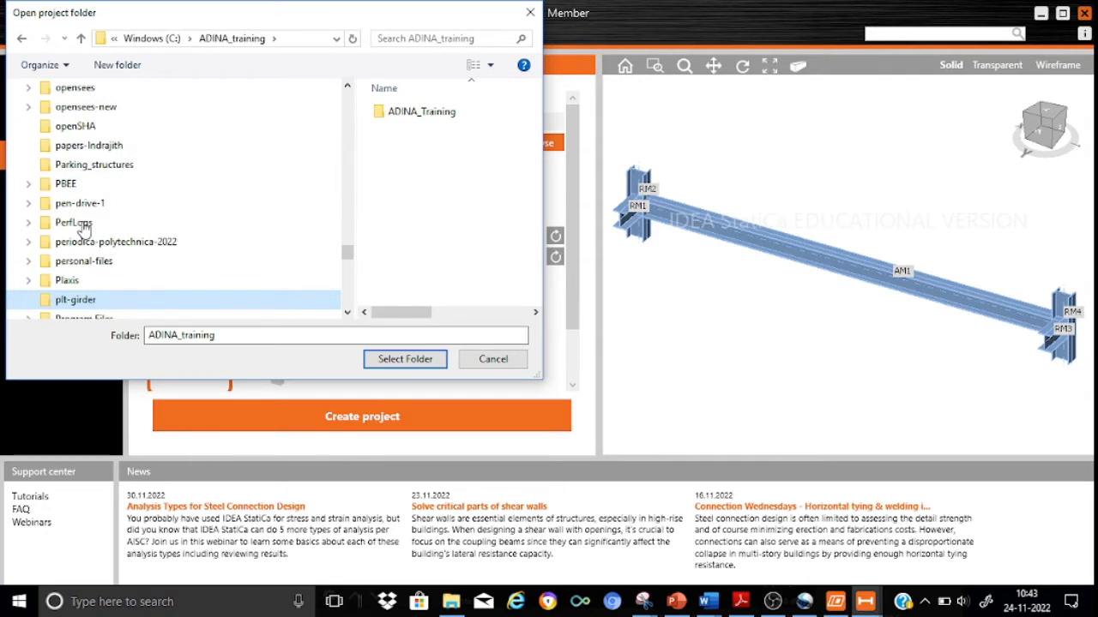
Choose plt-girder as the project folder and set the steel grade to S 275 from EN 1993.
{"action": "left_click", "coordinate": [90, 300]}
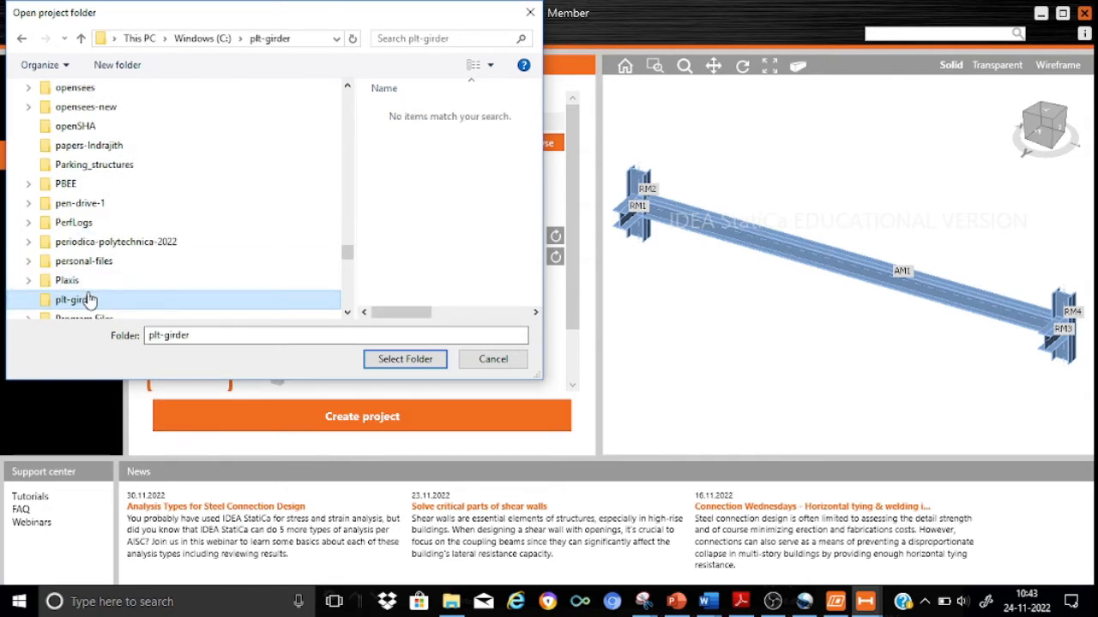
{"action": "left_click", "coordinate": [403, 365]}
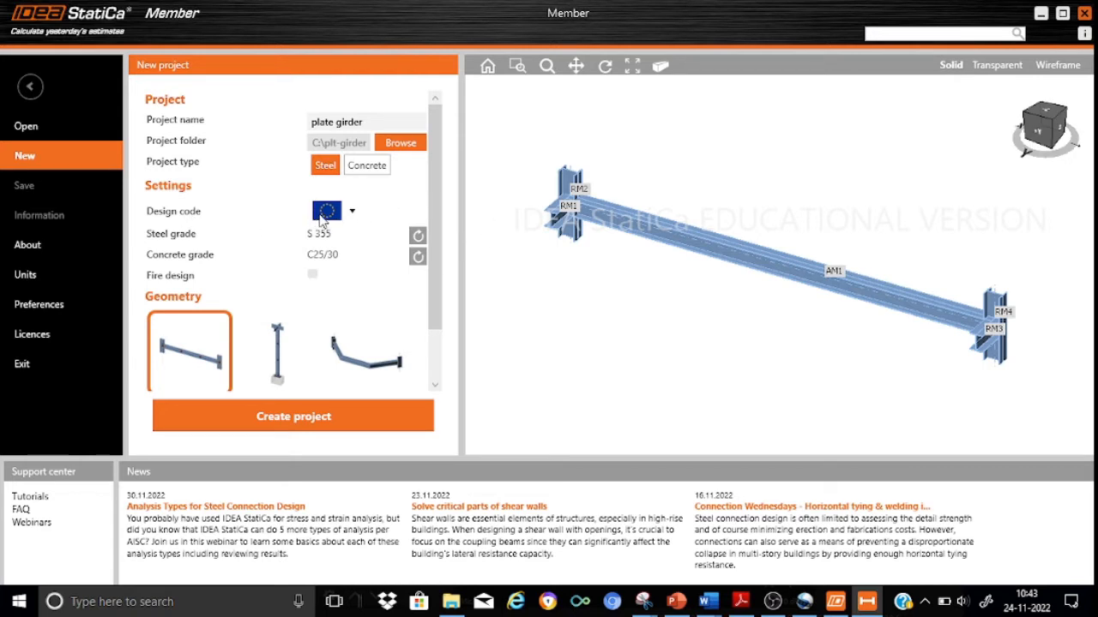
{"action": "left_click", "coordinate": [419, 237]}
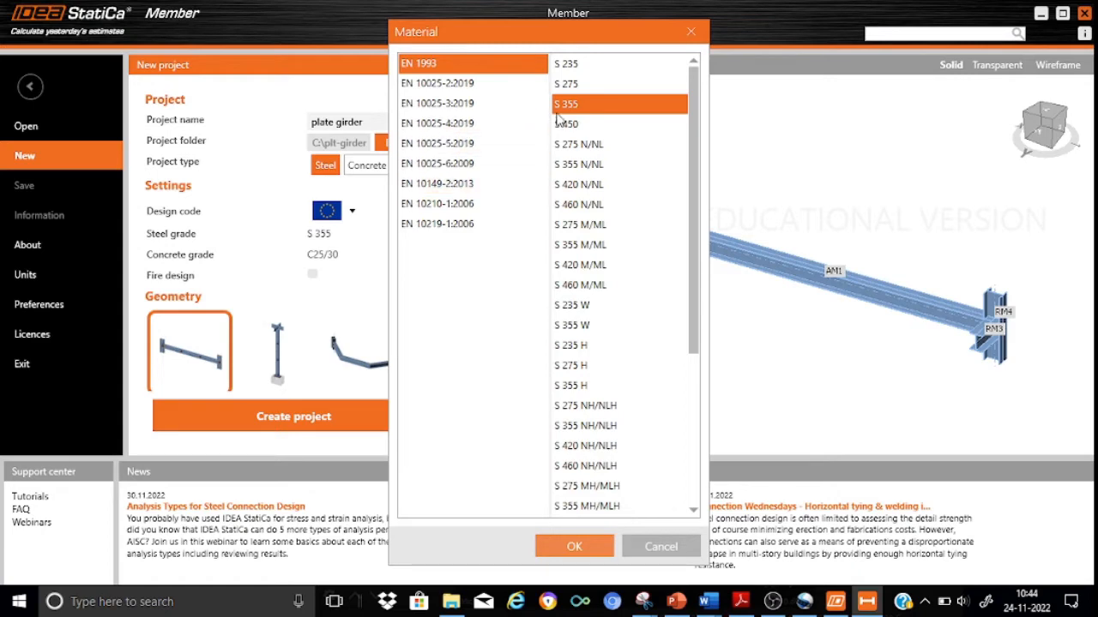
{"action": "left_click", "coordinate": [567, 84]}
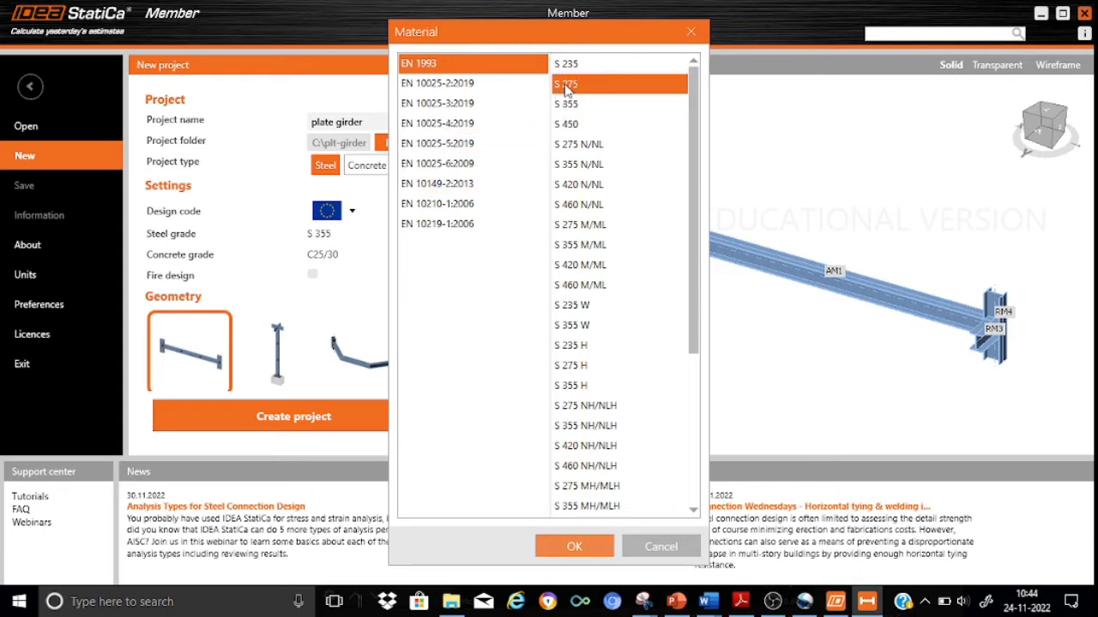
{"action": "left_click", "coordinate": [562, 540]}
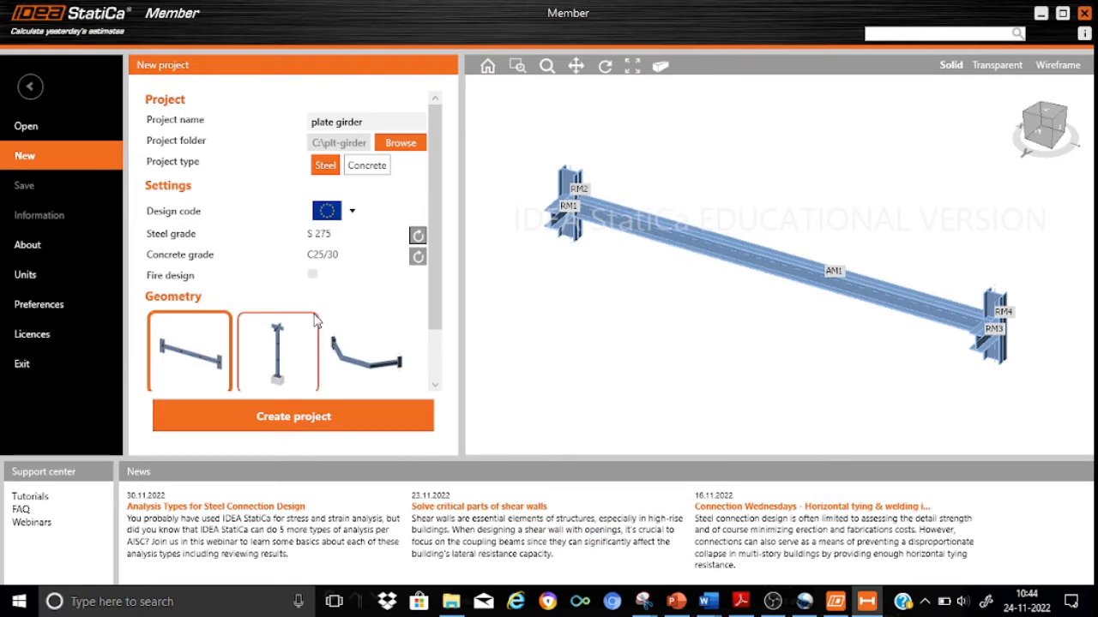
Set the beam span to 20 m and create the plate girder project.
{"action": "left_click_drag", "start_coordinate": [433, 296], "coordinate": [436, 351]}
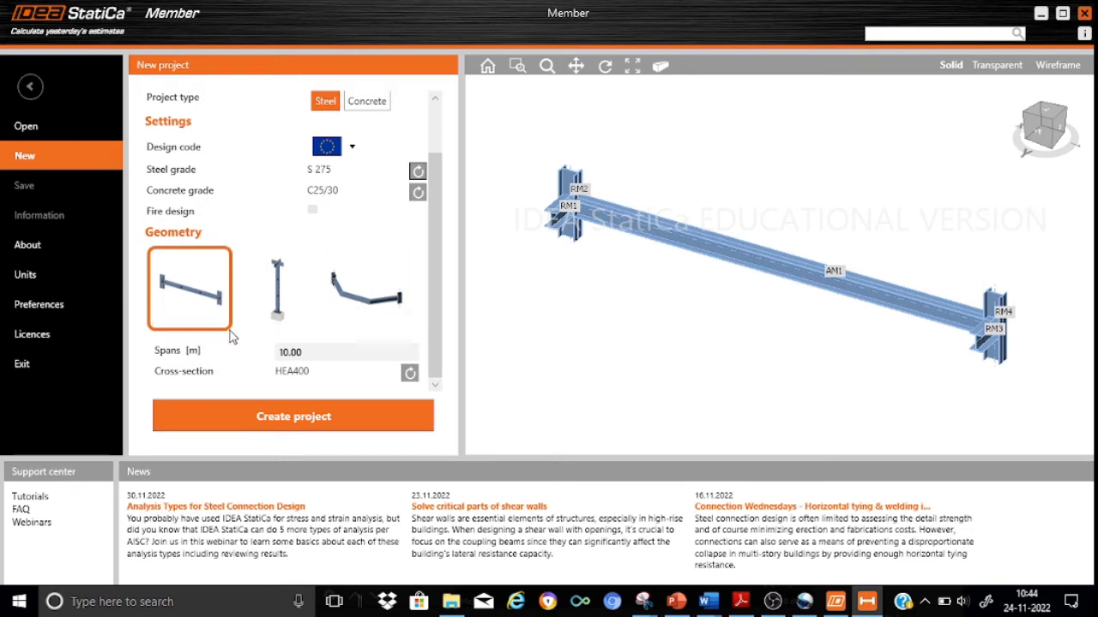
{"action": "left_click", "coordinate": [310, 349]}
{"action": "key", "text": "BackSpace"}
{"action": "key", "text": "BackSpace"}
{"action": "key", "text": "BackSpace"}
{"action": "key", "text": "BackSpace"}
{"action": "key", "text": "BackSpace"}
{"action": "type", "text": "20"}
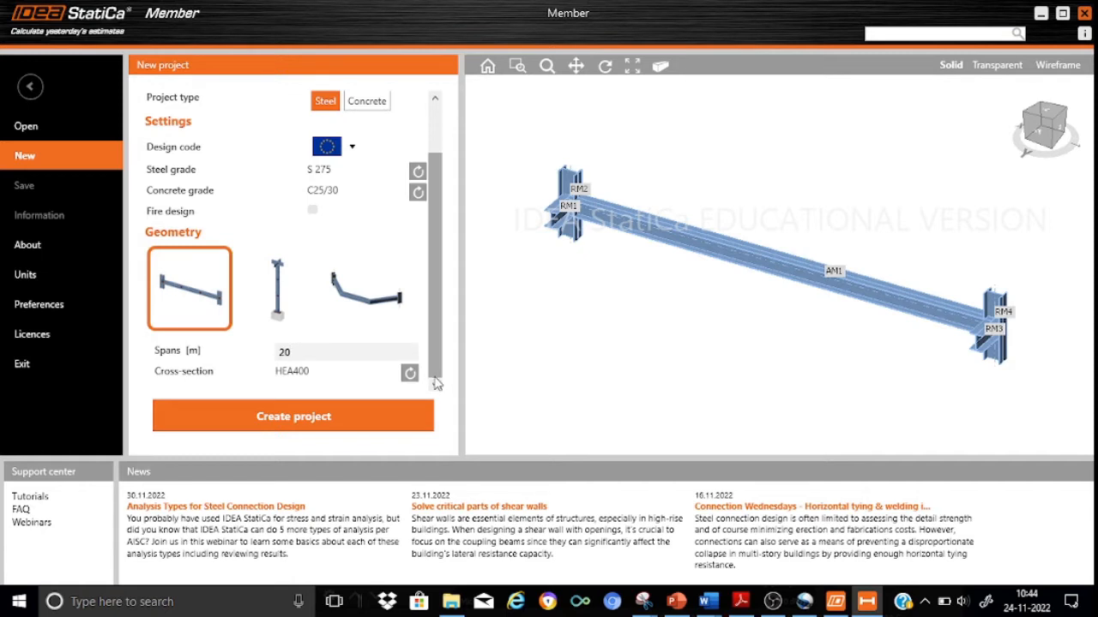
{"action": "left_click", "coordinate": [344, 416]}
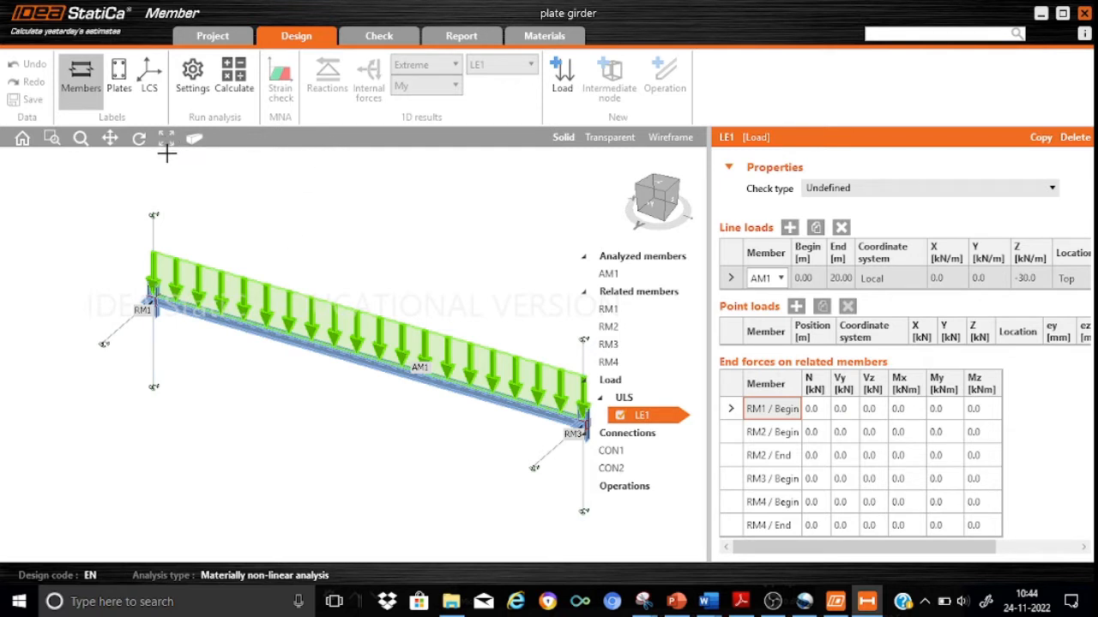
Examine the generated beam model, its line load and the related members supporting its ends.
{"action": "left_click", "coordinate": [109, 140]}
{"action": "left_click_drag", "start_coordinate": [235, 380], "coordinate": [184, 355]}
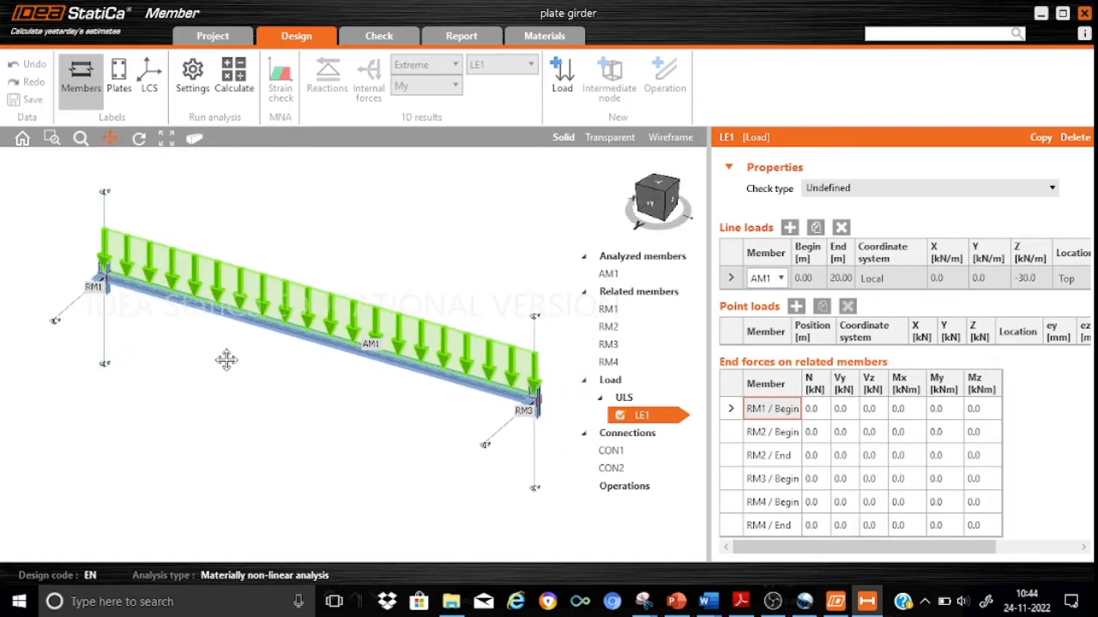
{"action": "scroll", "coordinate": [108, 289], "scroll_direction": "up", "scroll_amount": 3}
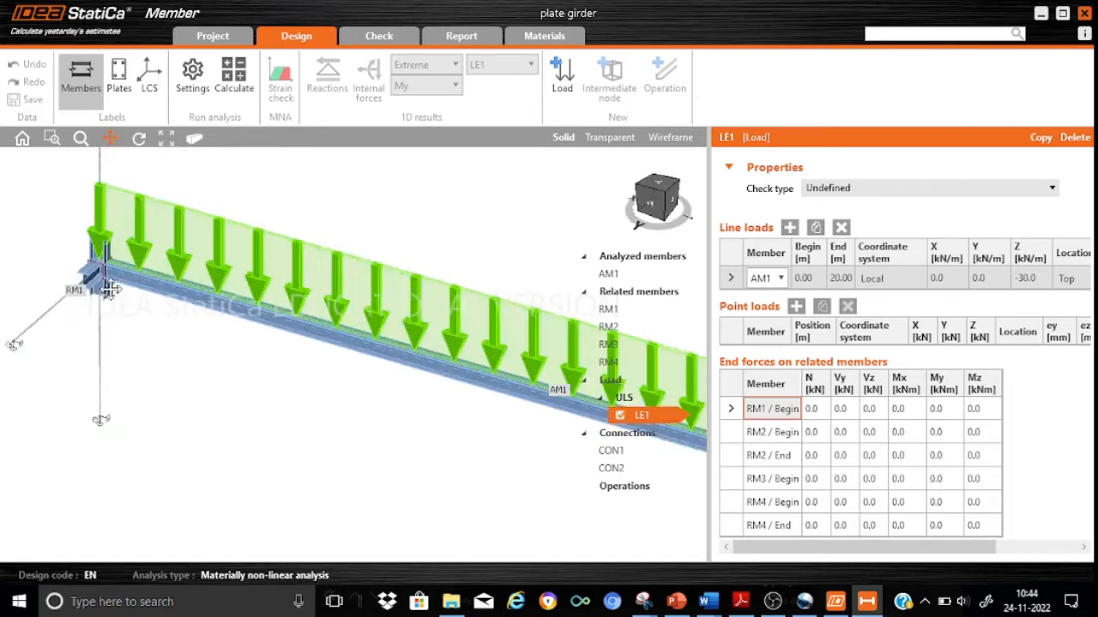
{"action": "scroll", "coordinate": [108, 289], "scroll_direction": "up", "scroll_amount": 2}
{"action": "scroll", "coordinate": [283, 433], "scroll_direction": "up", "scroll_amount": 2}
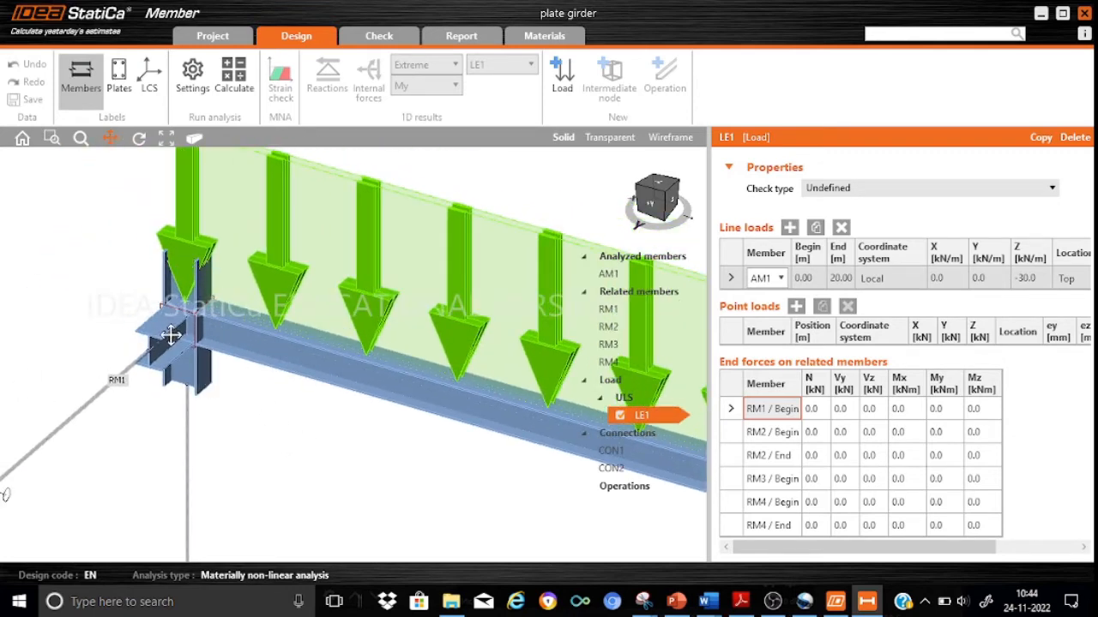
{"action": "left_click_drag", "start_coordinate": [354, 441], "coordinate": [134, 380]}
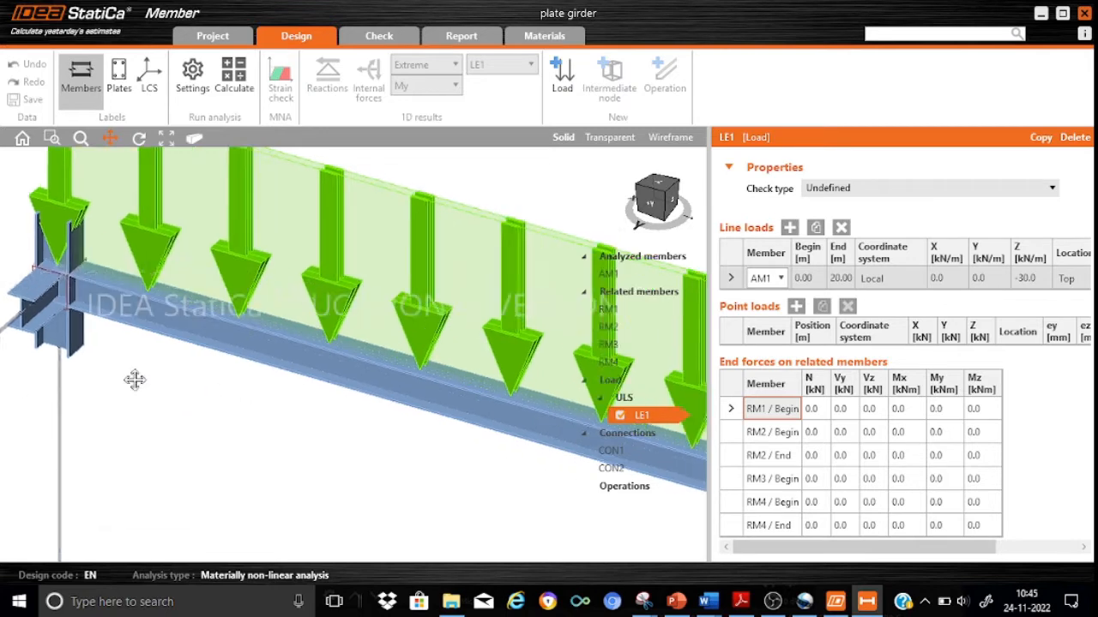
{"action": "scroll", "coordinate": [327, 432], "scroll_direction": "down", "scroll_amount": 5}
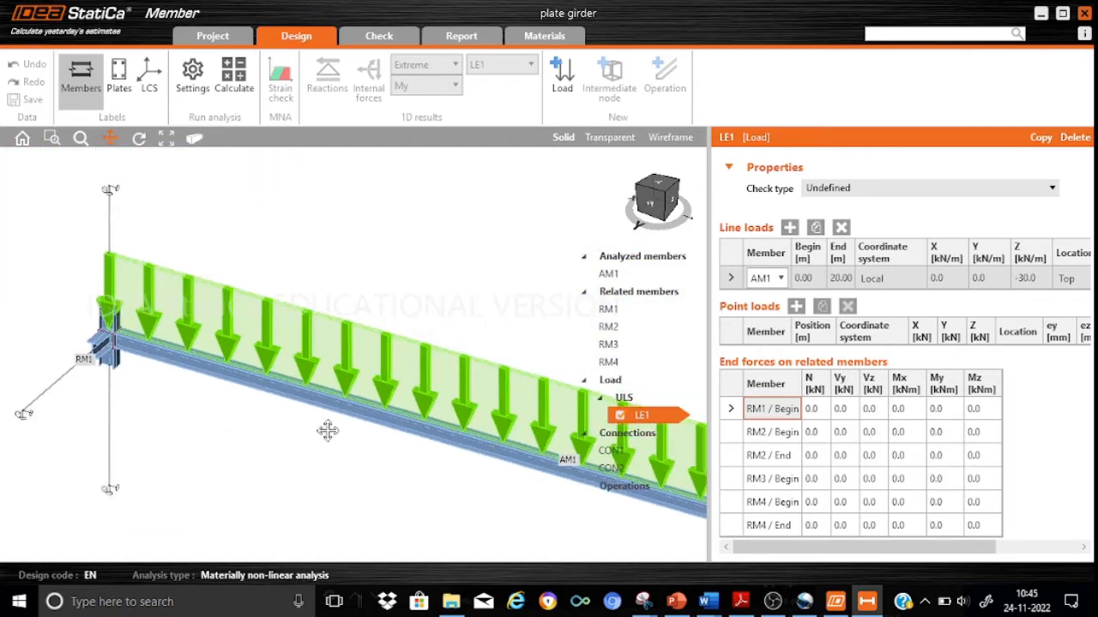
{"action": "scroll", "coordinate": [240, 363], "scroll_direction": "down", "scroll_amount": 4}
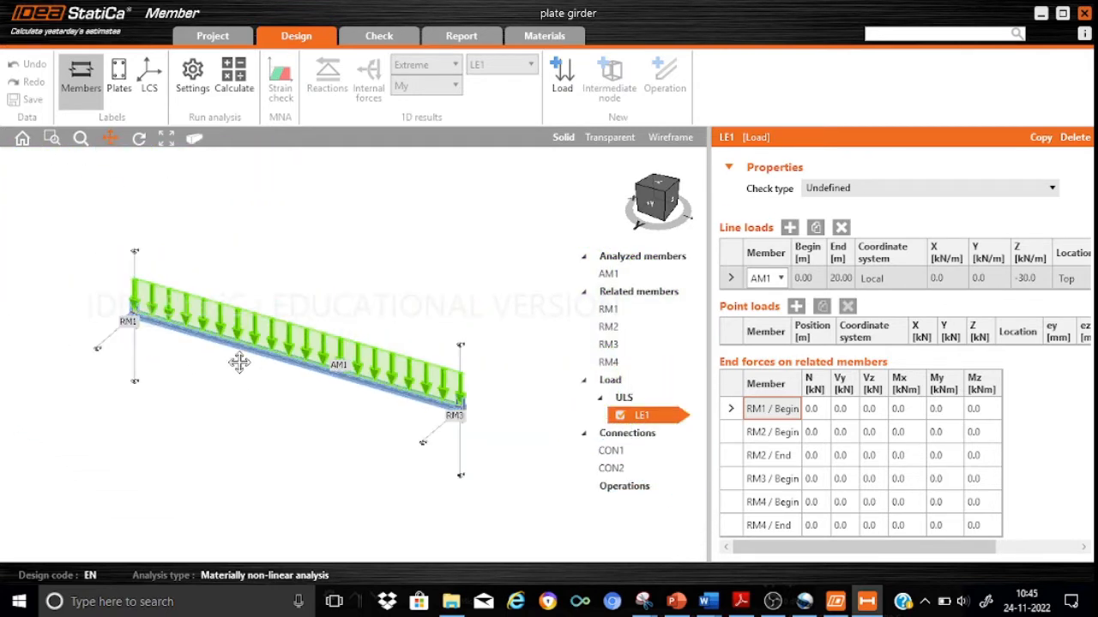
{"action": "scroll", "coordinate": [239, 362], "scroll_direction": "up", "scroll_amount": 4}
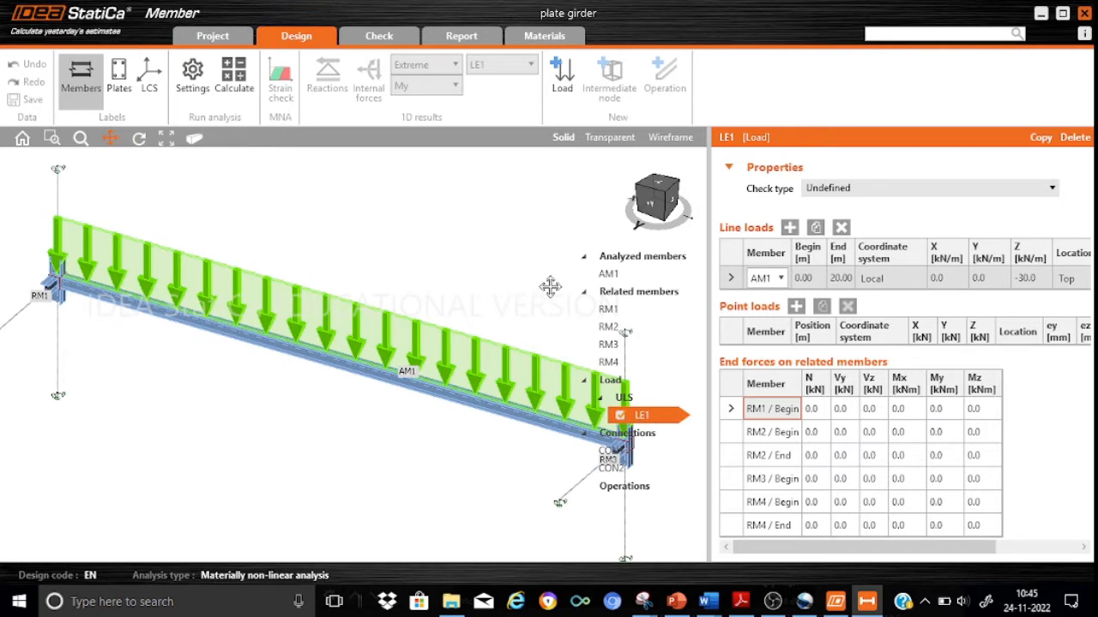
Delete the related members RM1, RM2, RM3 and RM4, leaving only the analyzed member AM1.
{"action": "left_click", "coordinate": [621, 307]}
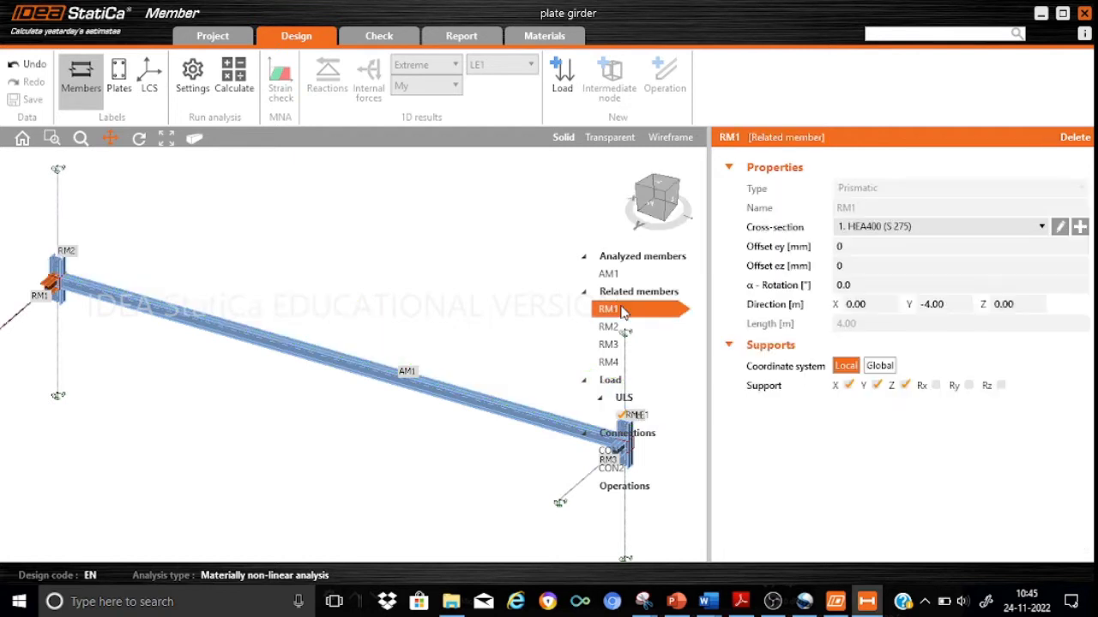
{"action": "left_click", "coordinate": [1077, 139]}
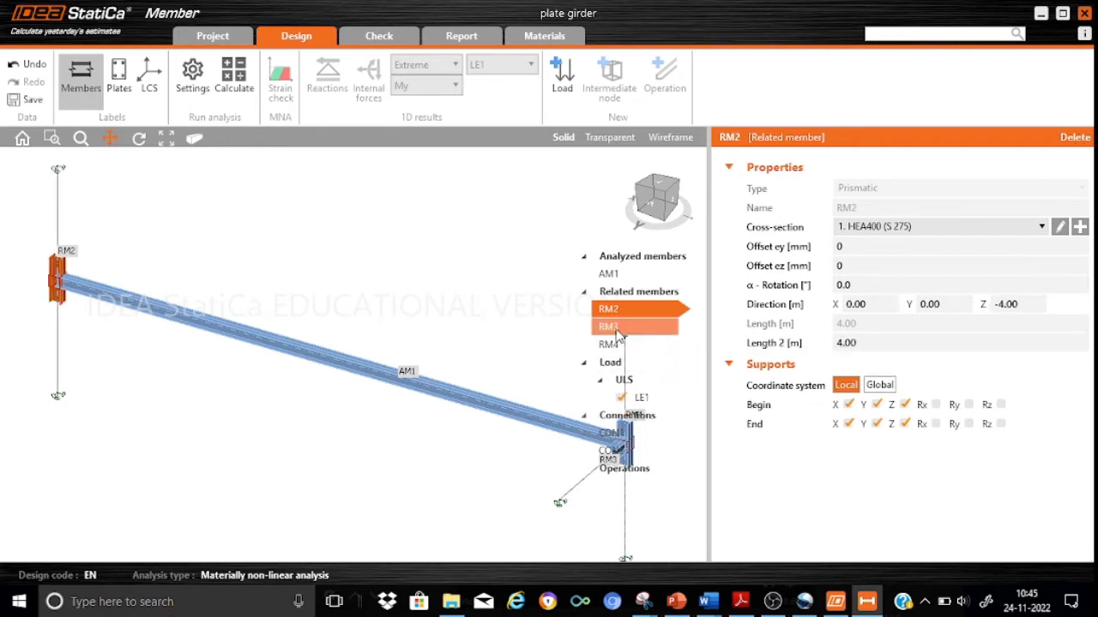
{"action": "left_click", "coordinate": [617, 328]}
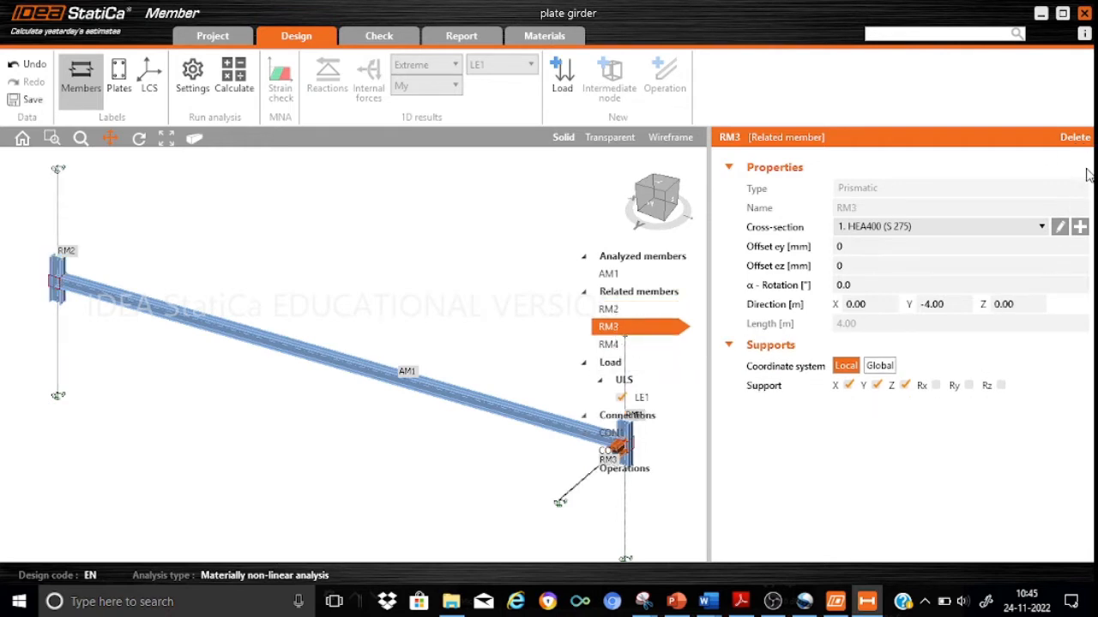
{"action": "left_click", "coordinate": [1077, 139]}
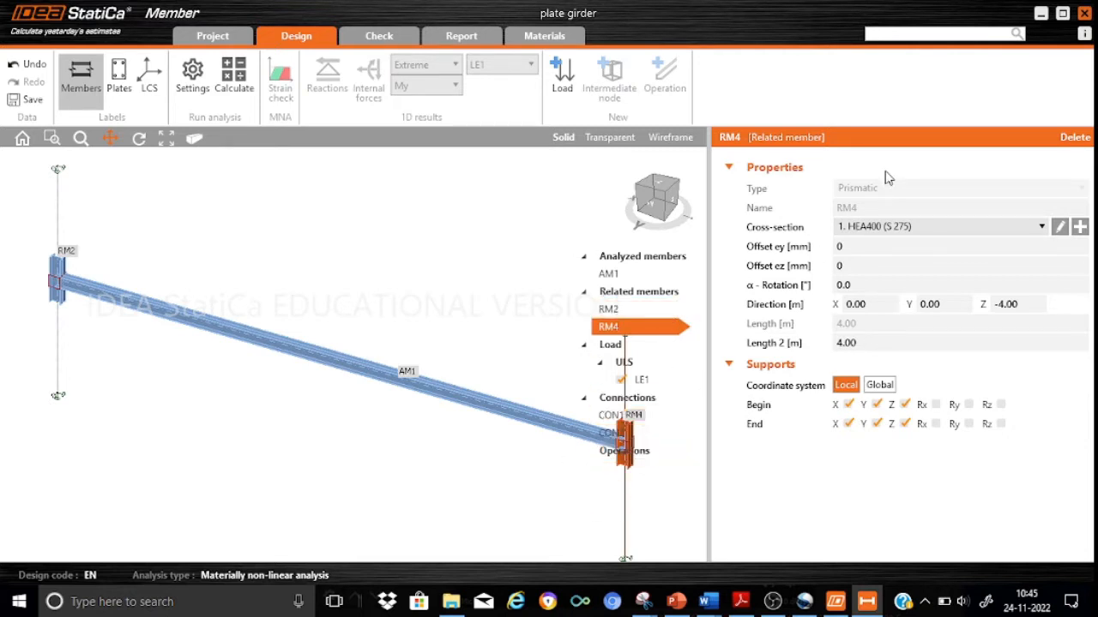
{"action": "left_click", "coordinate": [1077, 138]}
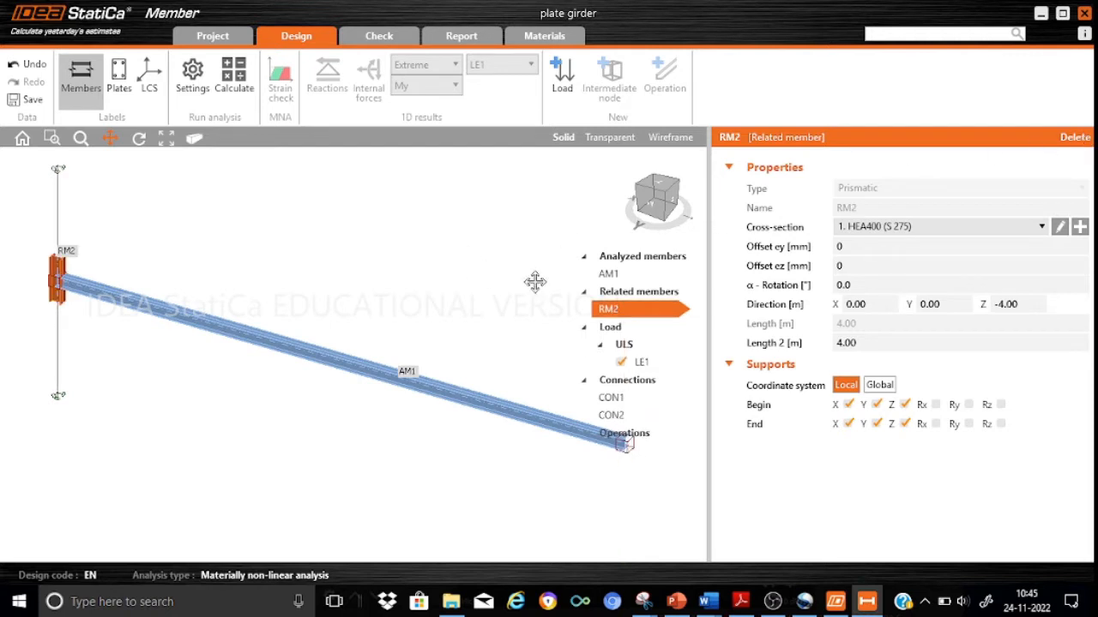
{"action": "left_click", "coordinate": [1075, 138]}
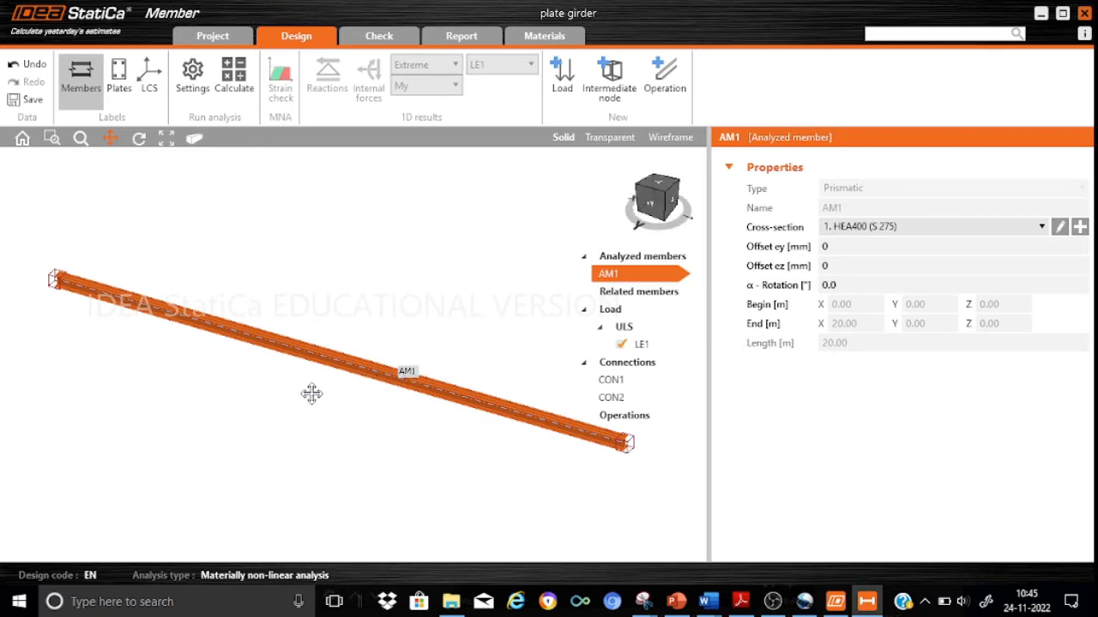
Add a new symmetric welded I cross-section for member AM1 and name it Iw1250x500.
{"action": "left_click_drag", "start_coordinate": [311, 392], "coordinate": [306, 422]}
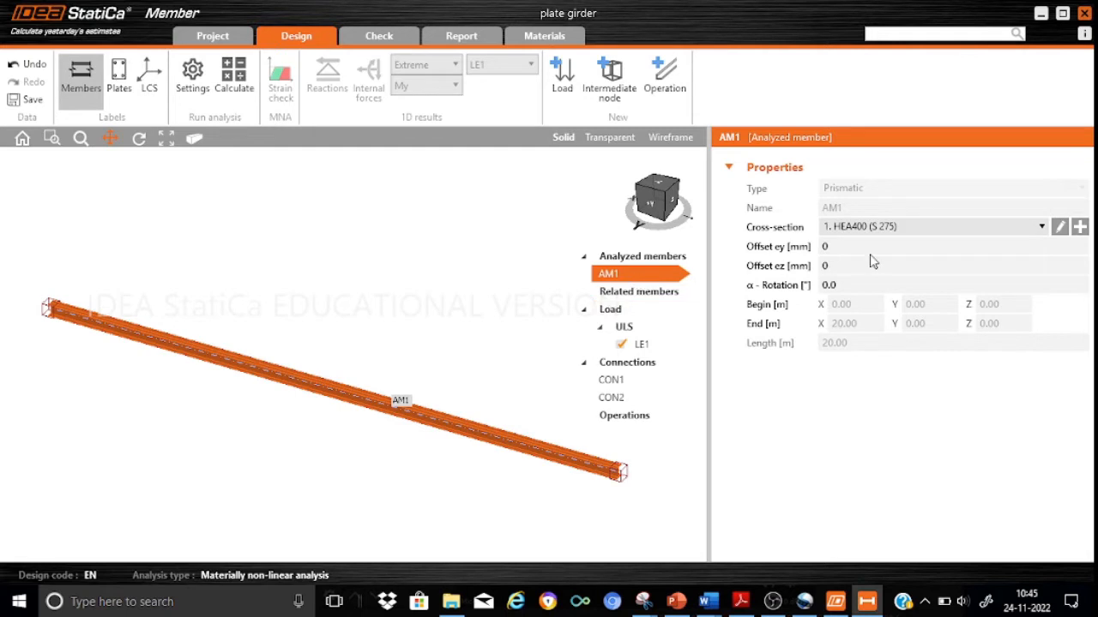
{"action": "left_click", "coordinate": [1080, 226]}
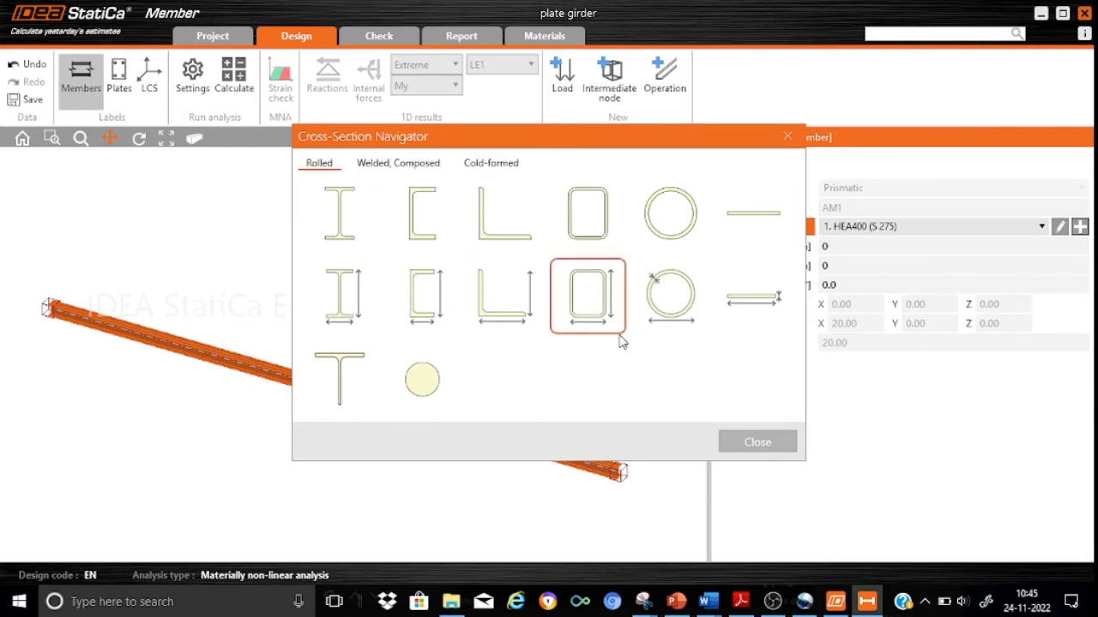
{"action": "left_click", "coordinate": [410, 174]}
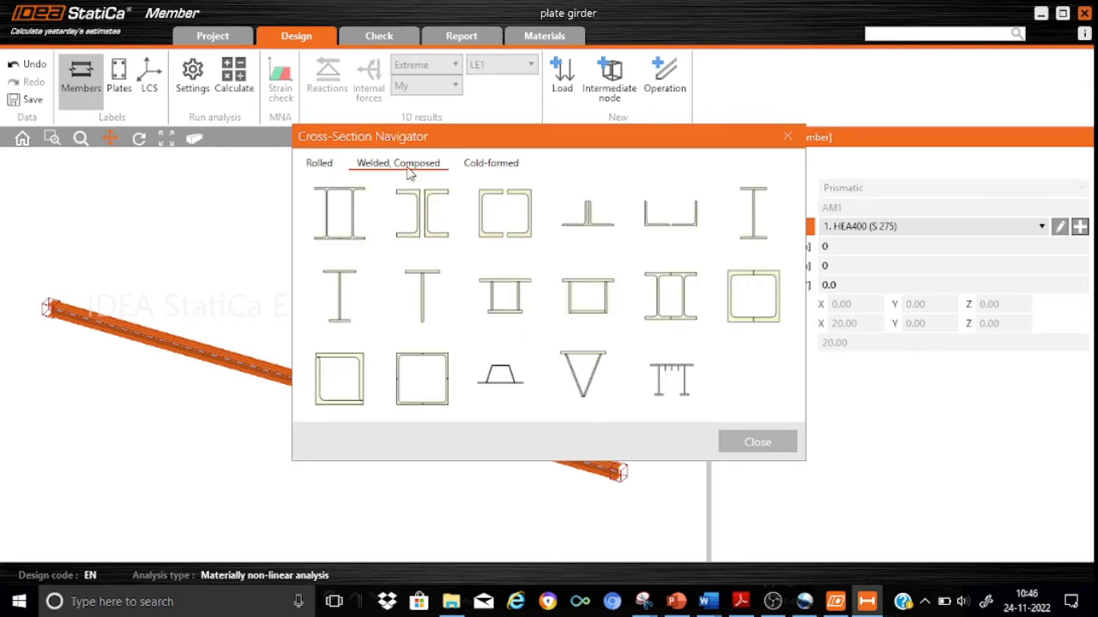
{"action": "left_click", "coordinate": [749, 238]}
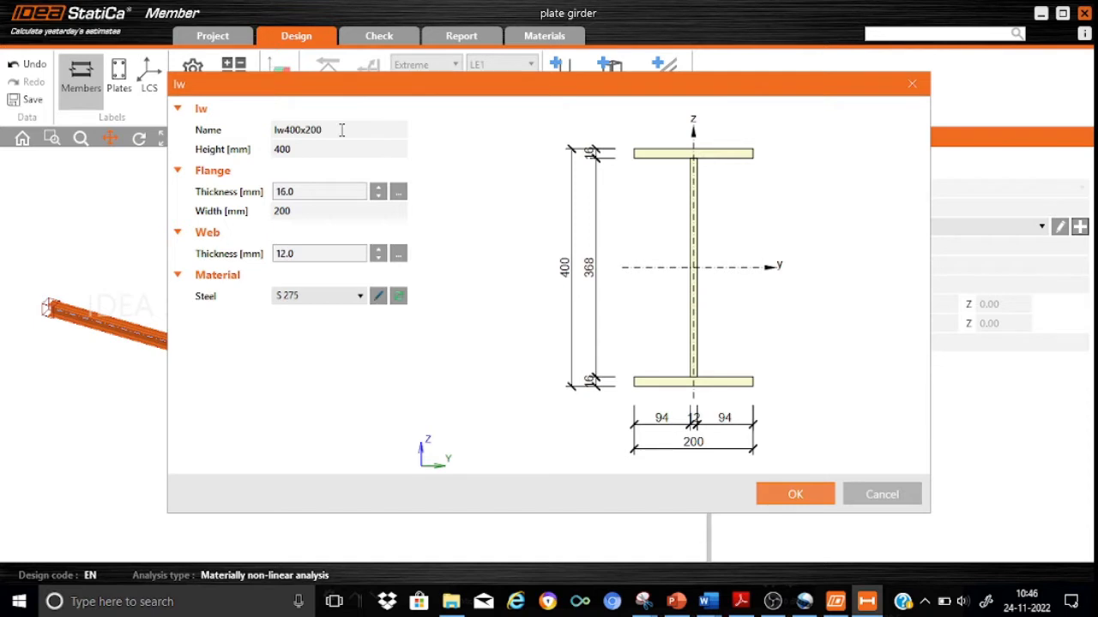
{"action": "left_click", "coordinate": [286, 130]}
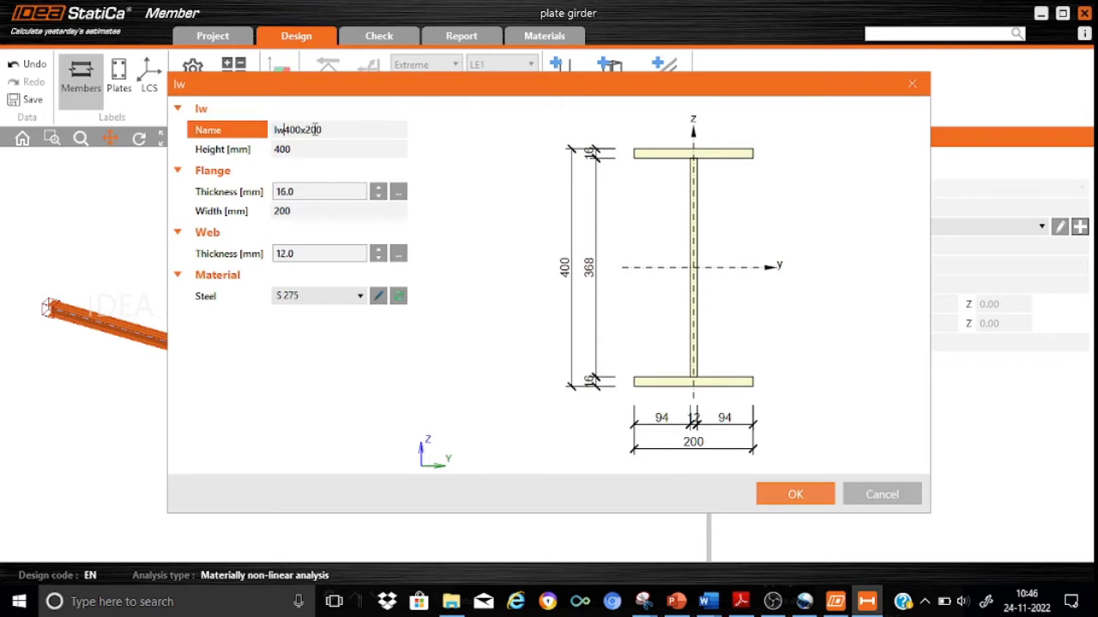
{"action": "type", "text": "1250"}
{"action": "key", "text": "Delete"}
{"action": "key", "text": "Delete"}
{"action": "key", "text": "Delete"}
{"action": "type", "text": "5"}
{"action": "key", "text": "Delete"}
Set the height of the welded I-section to 1250 mm.
{"action": "left_click", "coordinate": [305, 149]}
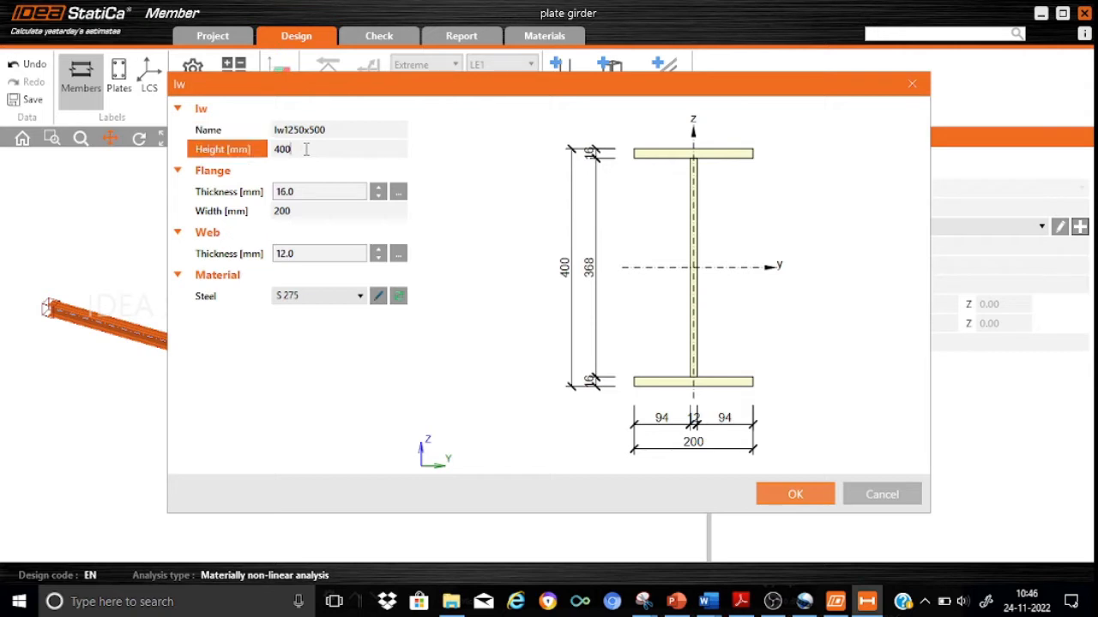
{"action": "key", "text": "BackSpace"}
{"action": "key", "text": "BackSpace"}
{"action": "key", "text": "BackSpace"}
{"action": "type", "text": "125"}
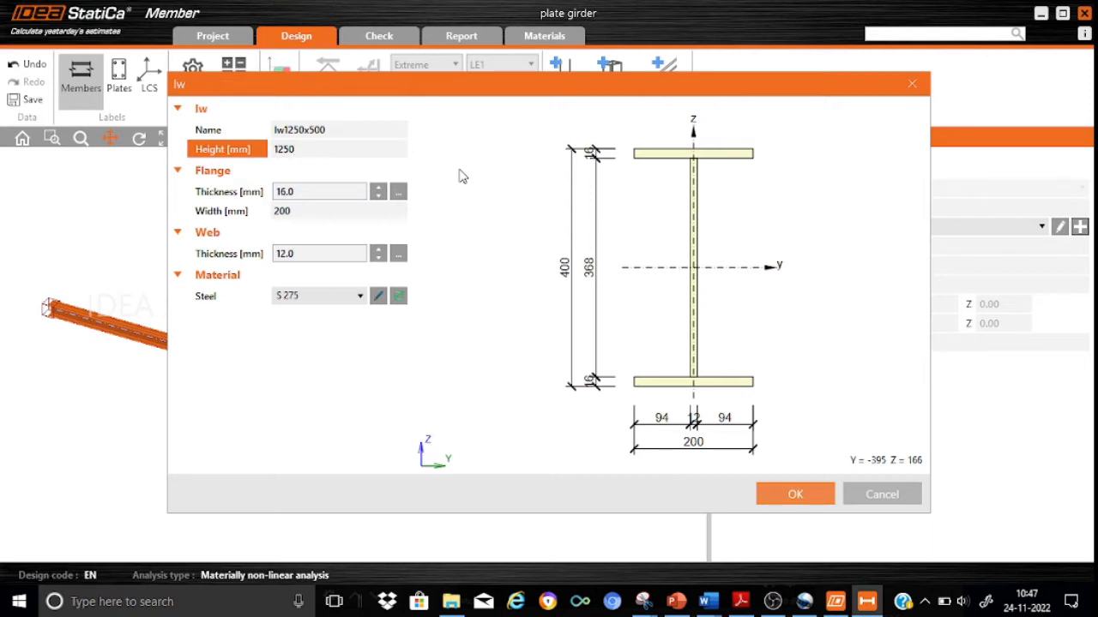
Set the flange thickness to 40 mm and the flange width to 500 mm.
{"action": "left_click", "coordinate": [299, 193]}
{"action": "double_click", "coordinate": [300, 193]}
{"action": "type", "text": "1"}
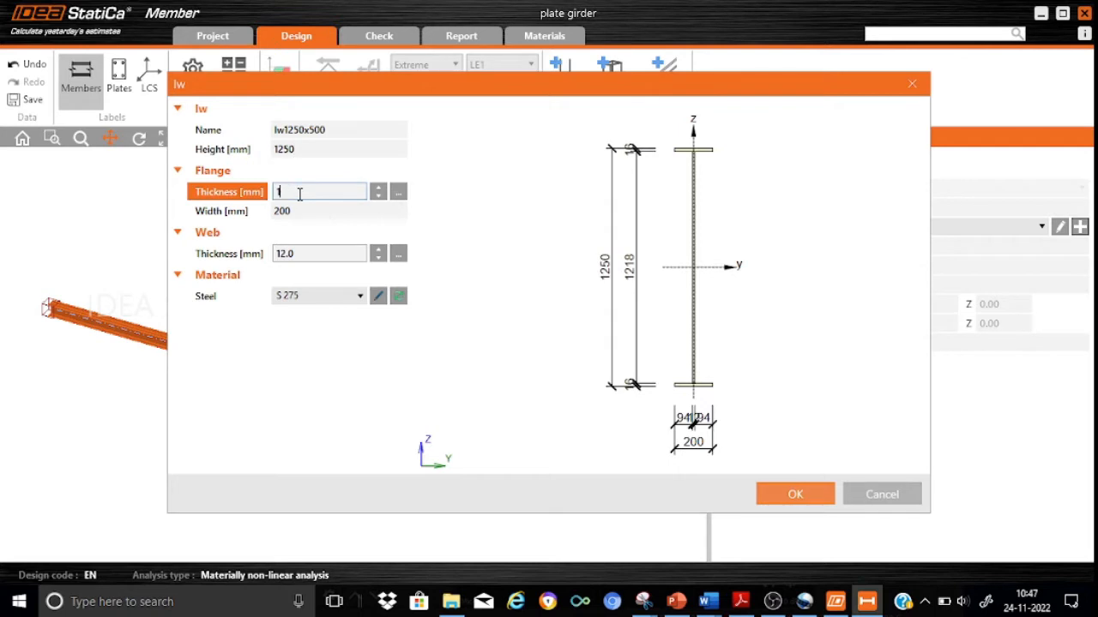
{"action": "key", "text": "BackSpace"}
{"action": "type", "text": "40"}
{"action": "left_click", "coordinate": [301, 212]}
{"action": "key", "text": "BackSpace"}
{"action": "key", "text": "BackSpace"}
{"action": "key", "text": "BackSpace"}
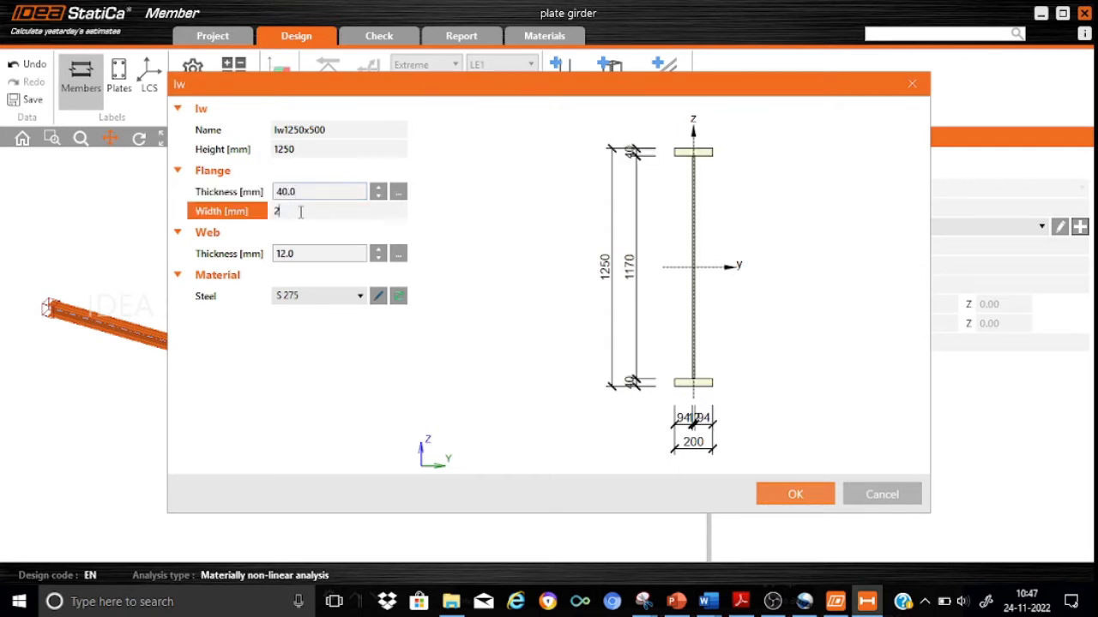
{"action": "type", "text": "500"}
Set the web thickness to 8 mm and confirm the new cross-section for AM1.
{"action": "left_click", "coordinate": [302, 250]}
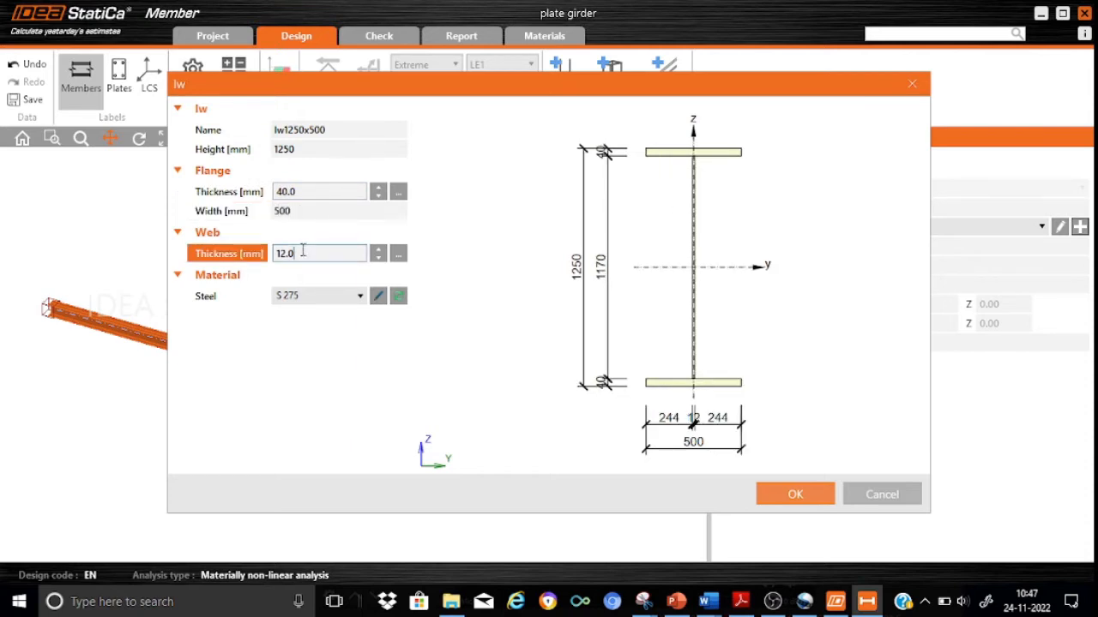
{"action": "key", "text": "BackSpace"}
{"action": "key", "text": "BackSpace"}
{"action": "key", "text": "BackSpace"}
{"action": "key", "text": "BackSpace"}
{"action": "type", "text": "8"}
{"action": "key", "text": "Tab"}
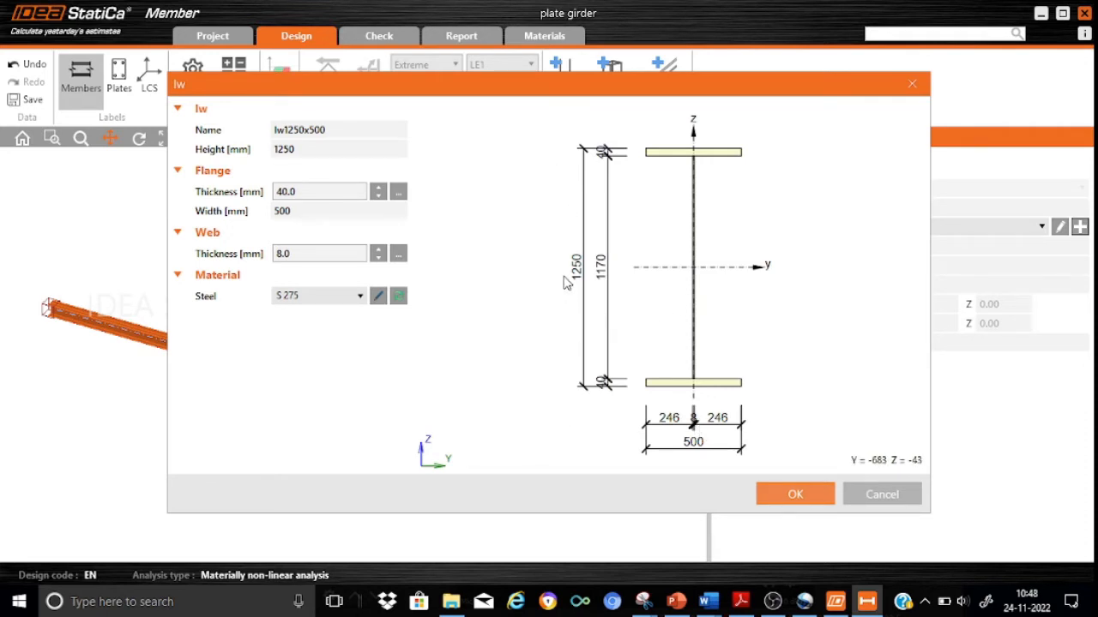
{"action": "left_click", "coordinate": [806, 497]}
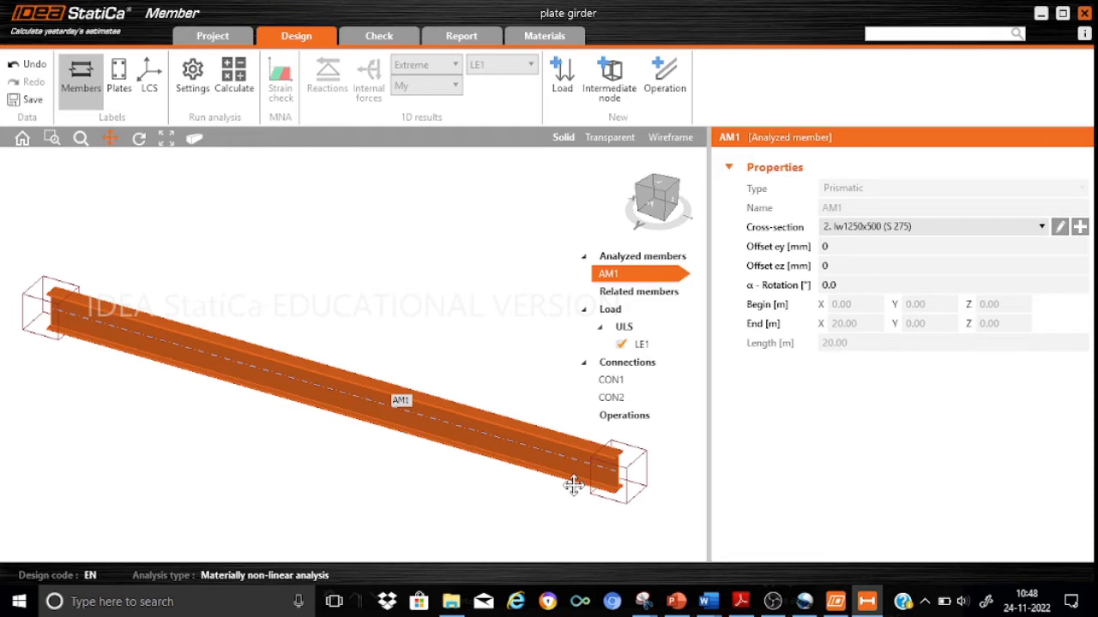
Add an ended related member in the Z direction at connection CON1.
{"action": "left_click", "coordinate": [624, 380]}
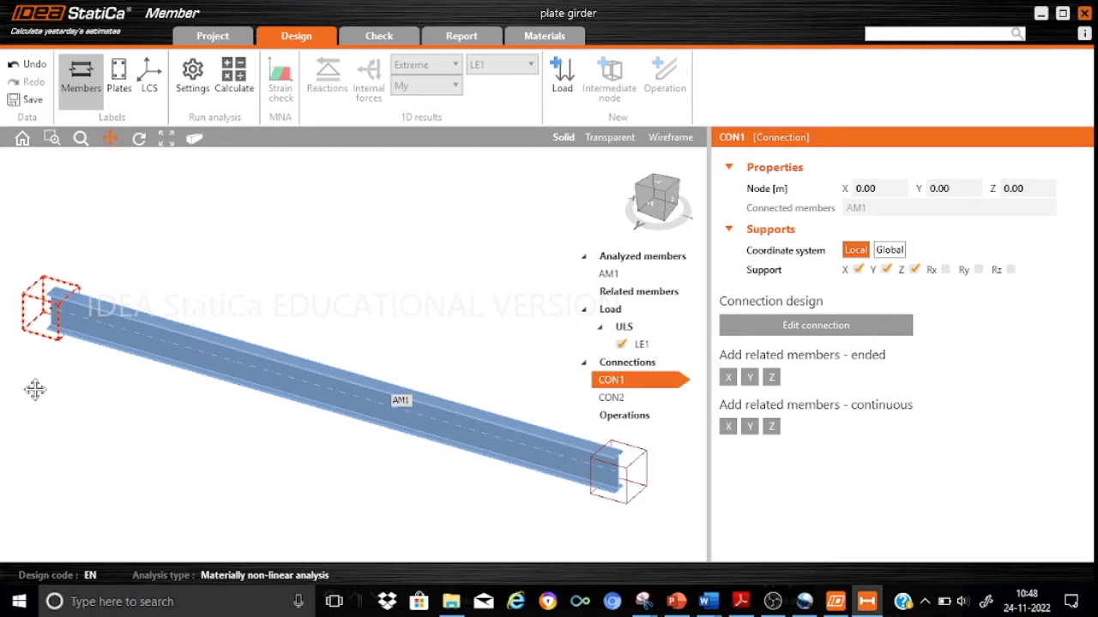
{"action": "left_click", "coordinate": [771, 378]}
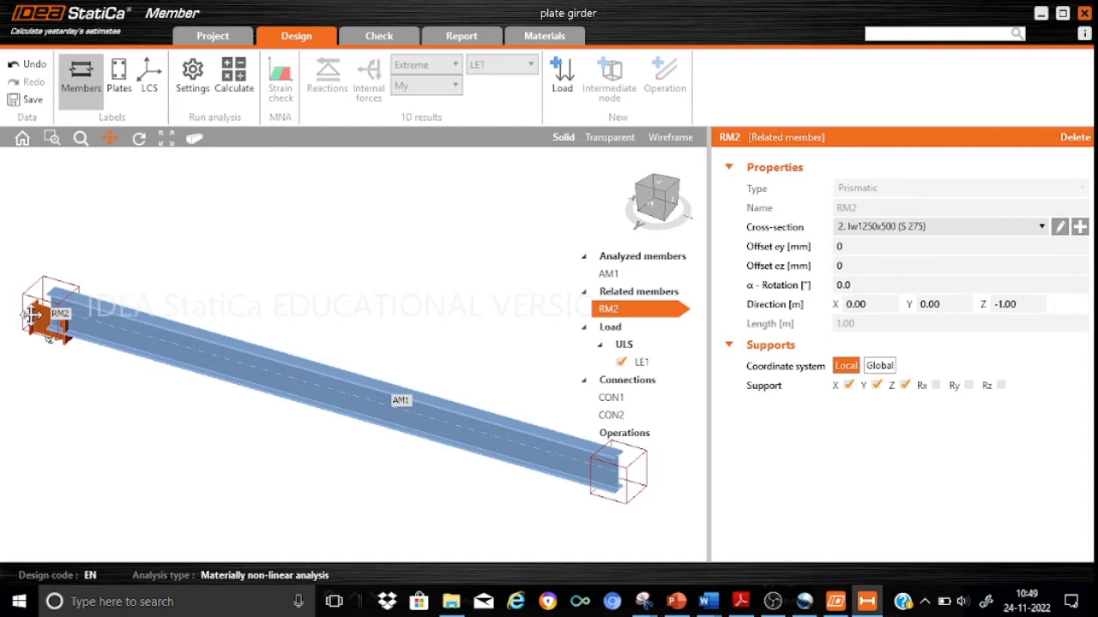
Create a new welded I cross-section for related member RM2 and name it Iw500x500.
{"action": "left_click", "coordinate": [1080, 227]}
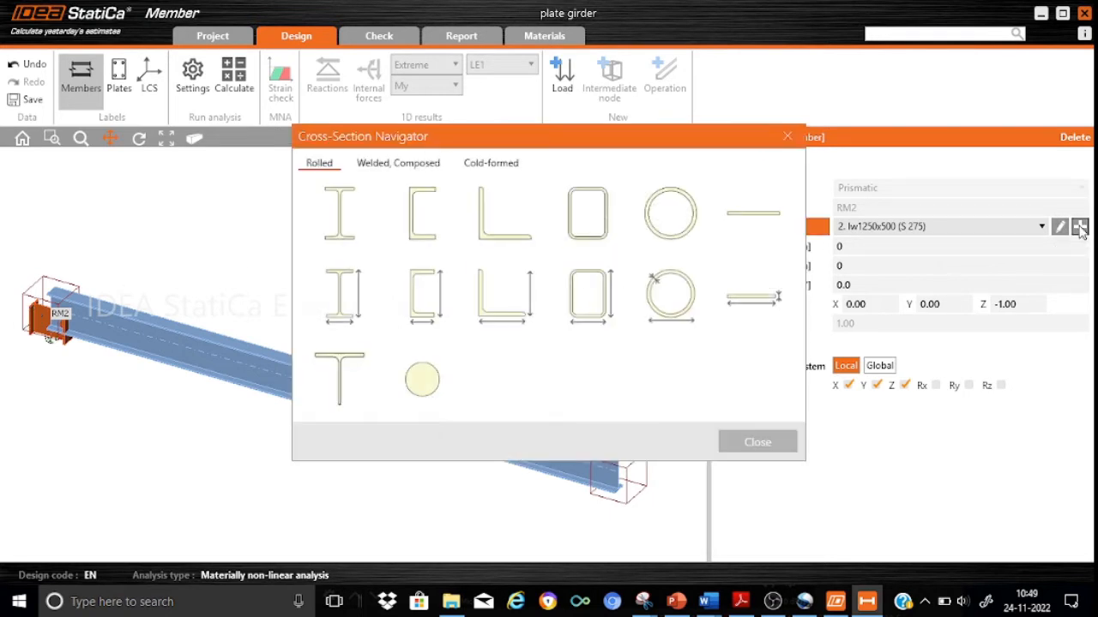
{"action": "left_click", "coordinate": [420, 164]}
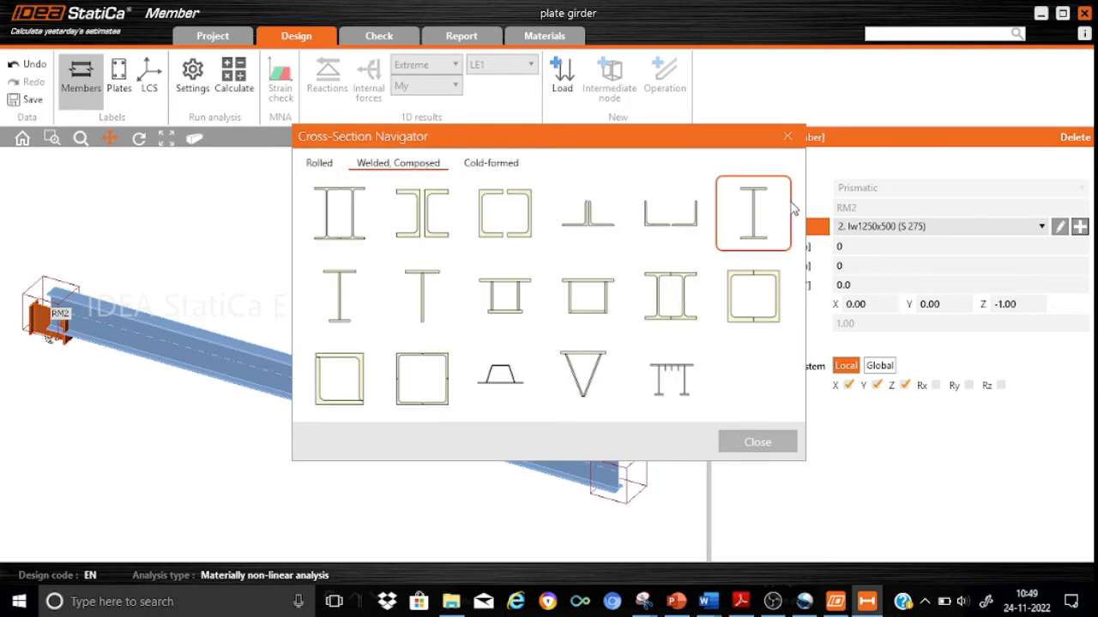
{"action": "left_click", "coordinate": [766, 218]}
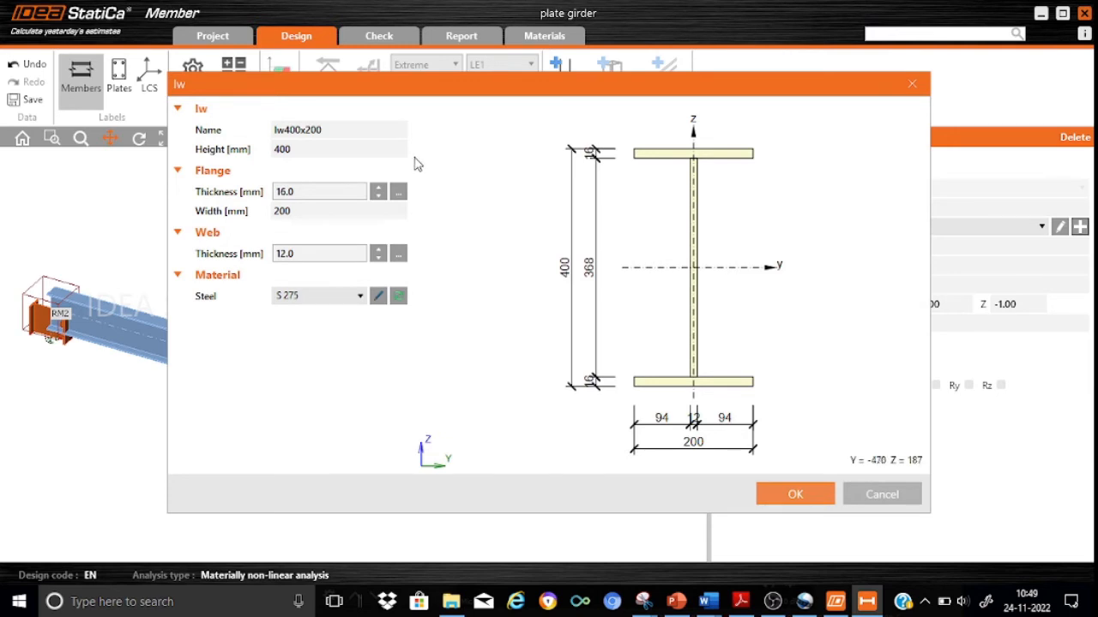
{"action": "left_click", "coordinate": [288, 128]}
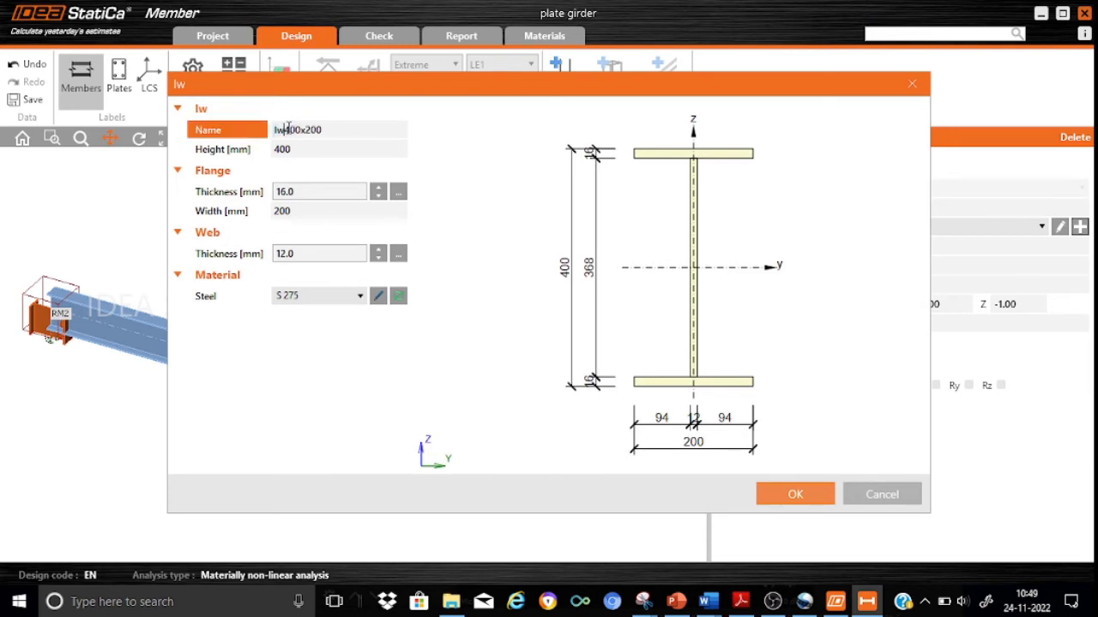
{"action": "type", "text": "5"}
{"action": "key", "text": "Delete"}
{"action": "key", "text": "Delete"}
{"action": "type", "text": "5"}
Set the height of the Iw500x500 section to 500 mm.
{"action": "left_click", "coordinate": [302, 151]}
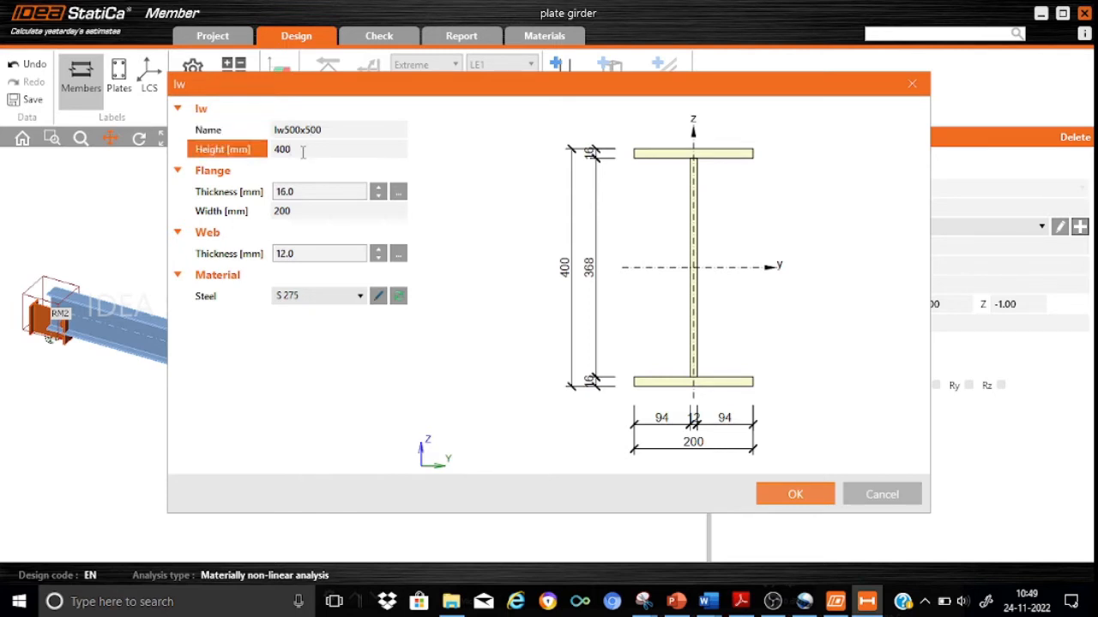
{"action": "key", "text": "BackSpace"}
{"action": "key", "text": "BackSpace"}
{"action": "key", "text": "BackSpace"}
{"action": "type", "text": "500"}
Set the flange thickness to 20 mm and the flange width to 500 mm for the Iw500x500 section.
{"action": "left_click", "coordinate": [308, 191]}
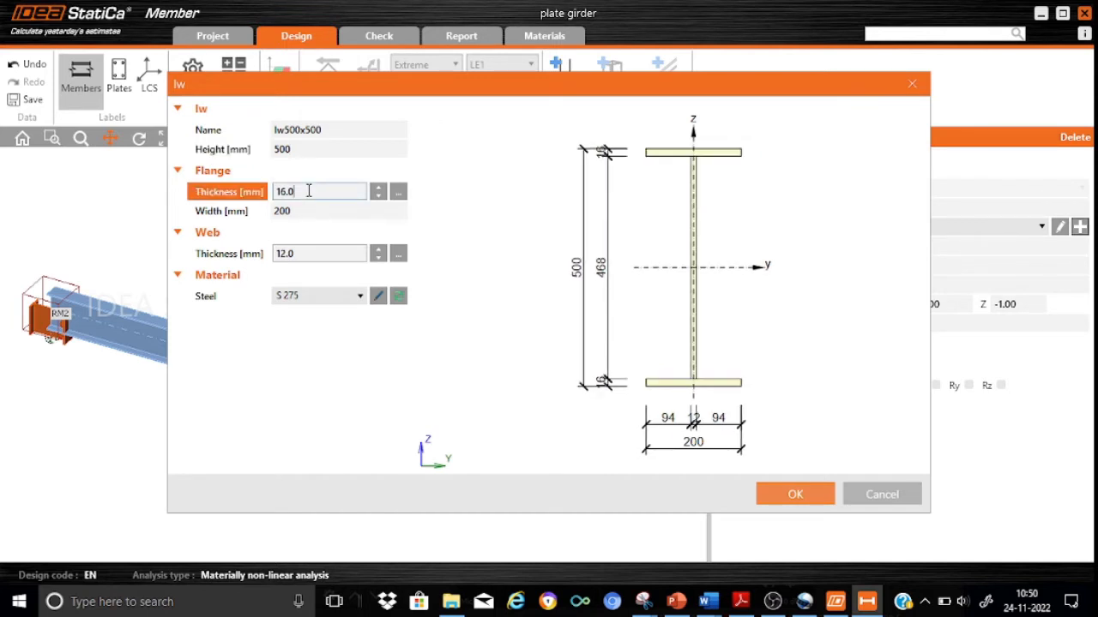
{"action": "key", "text": "BackSpace"}
{"action": "key", "text": "BackSpace"}
{"action": "key", "text": "BackSpace"}
{"action": "key", "text": "BackSpace"}
{"action": "type", "text": "20"}
{"action": "left_click", "coordinate": [300, 211]}
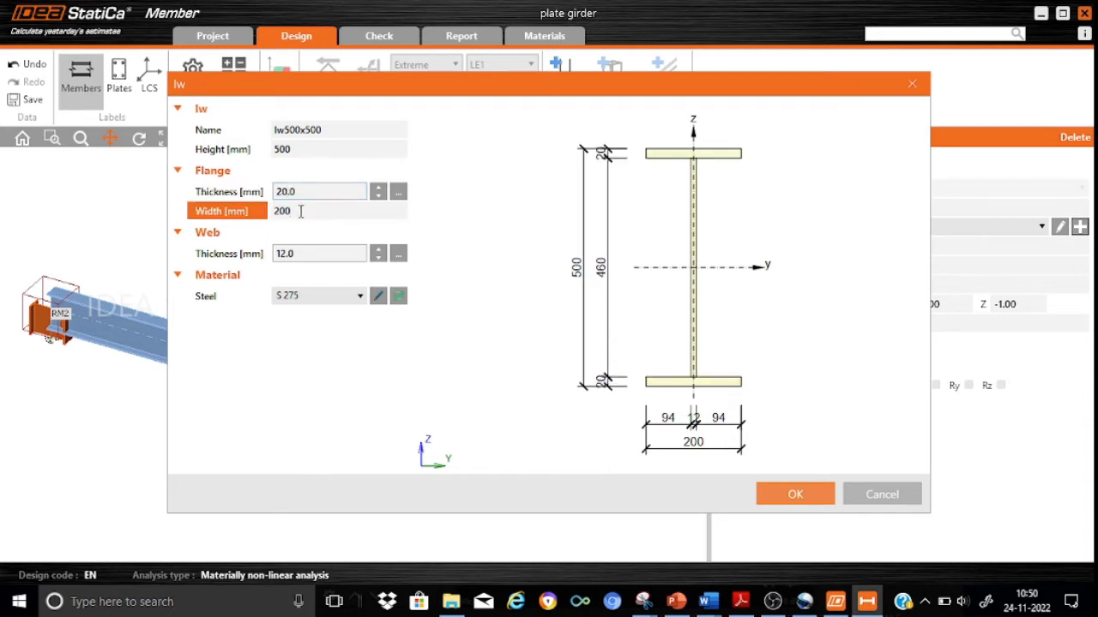
{"action": "key", "text": "BackSpace"}
{"action": "key", "text": "BackSpace"}
{"action": "key", "text": "BackSpace"}
{"action": "type", "text": "500"}
Set the web thickness to 6 mm and confirm the new cross-section for RM2.
{"action": "left_click", "coordinate": [301, 254]}
{"action": "key", "text": "BackSpace"}
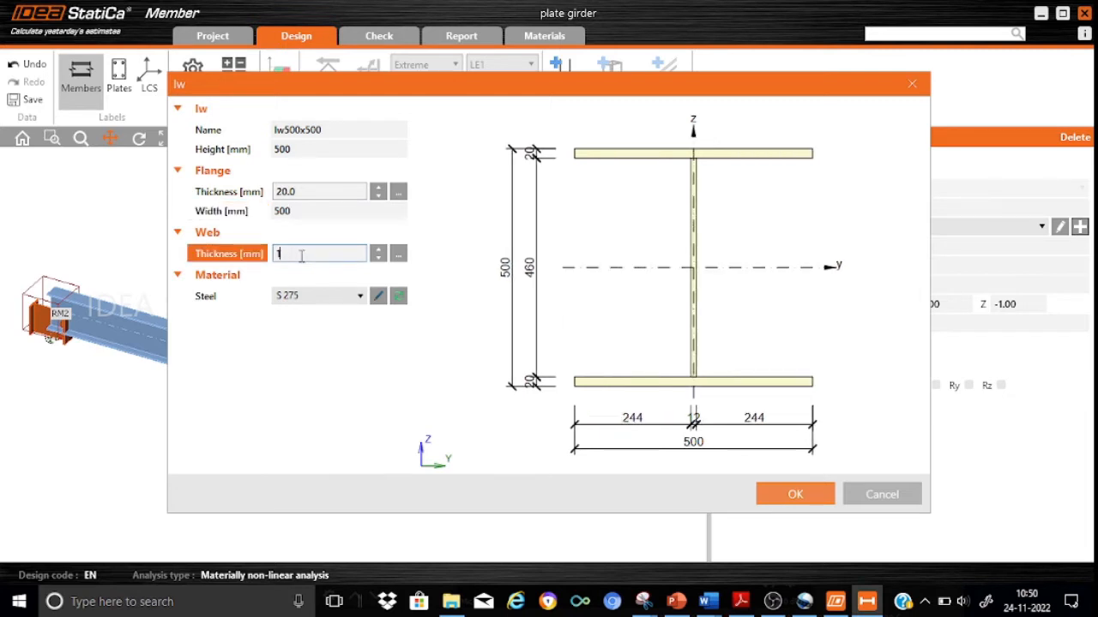
{"action": "type", "text": "6"}
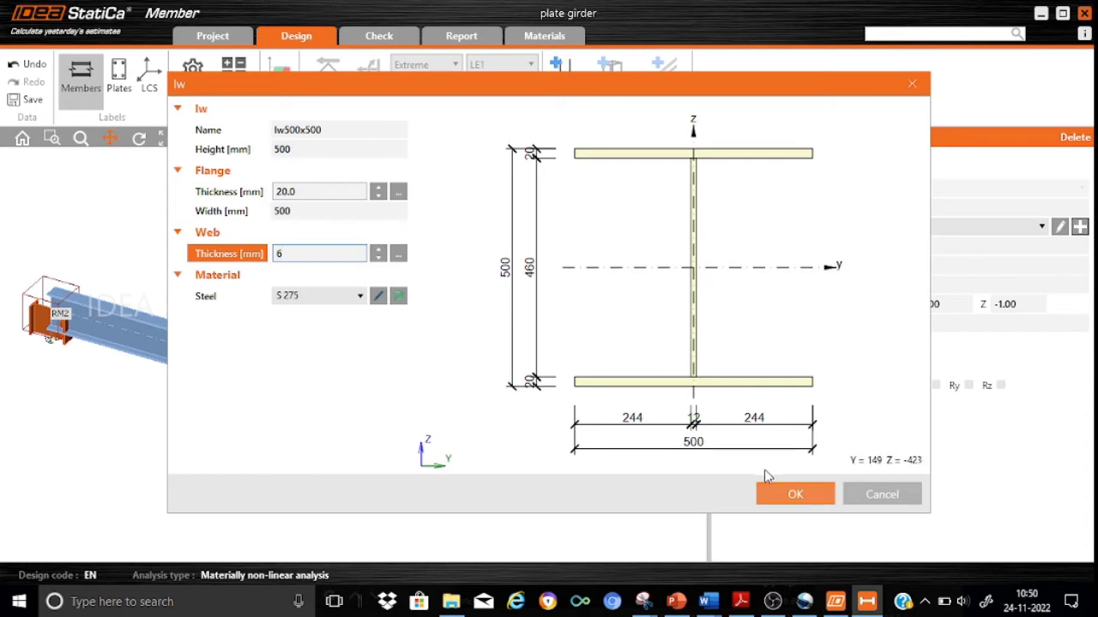
{"action": "left_click", "coordinate": [787, 496]}
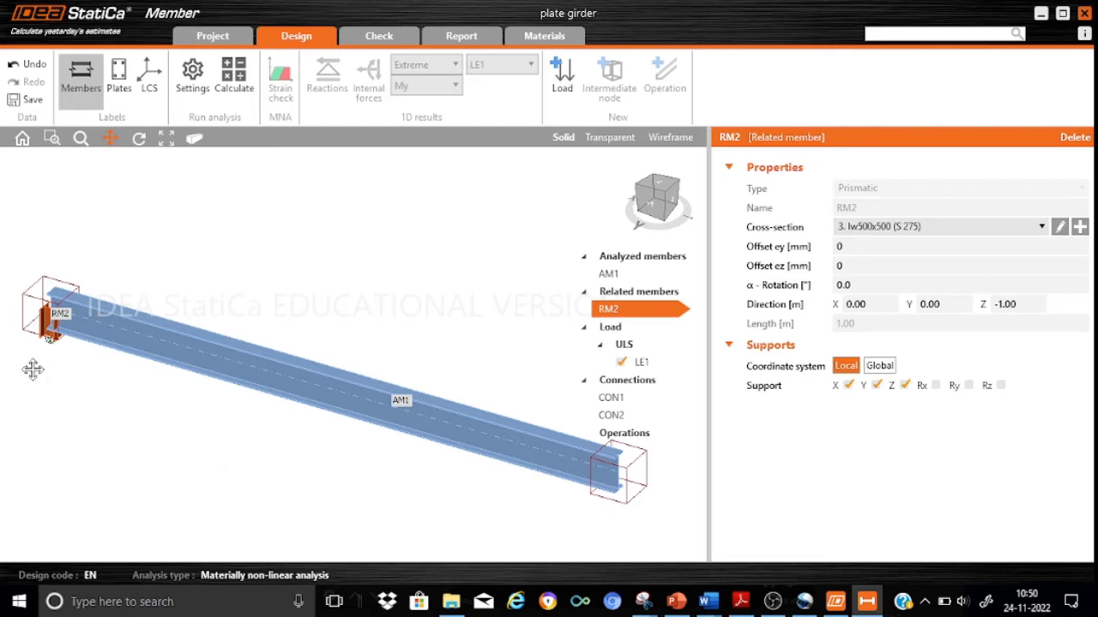
Set the ez offset of analyzed member AM1 to 625 mm.
{"action": "scroll", "coordinate": [36, 365], "scroll_direction": "up", "scroll_amount": 3}
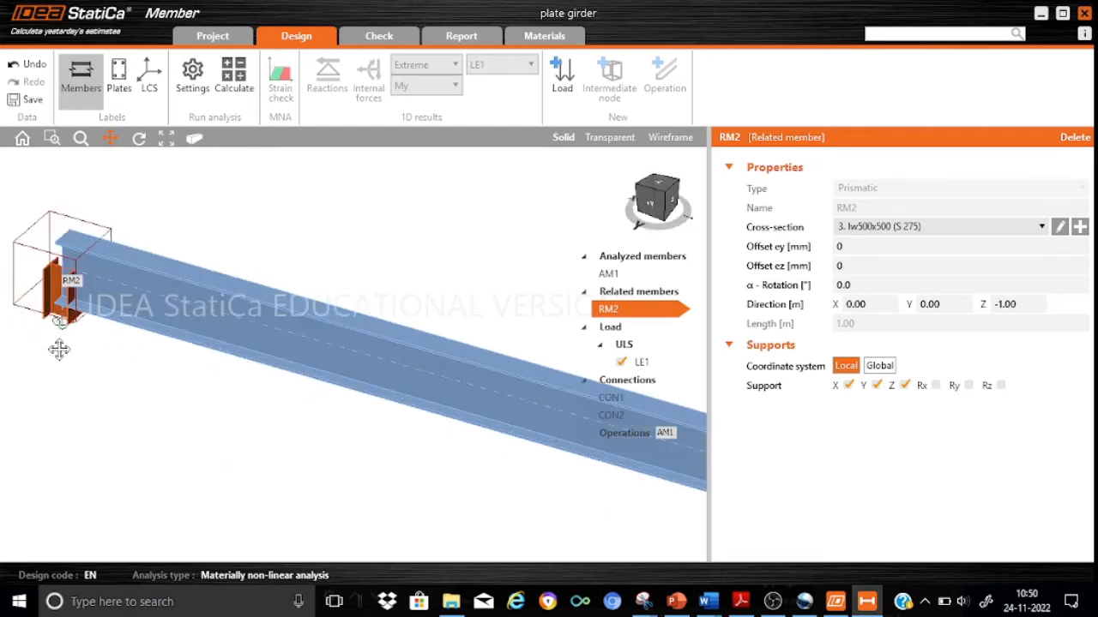
{"action": "left_click_drag", "start_coordinate": [60, 345], "coordinate": [143, 398]}
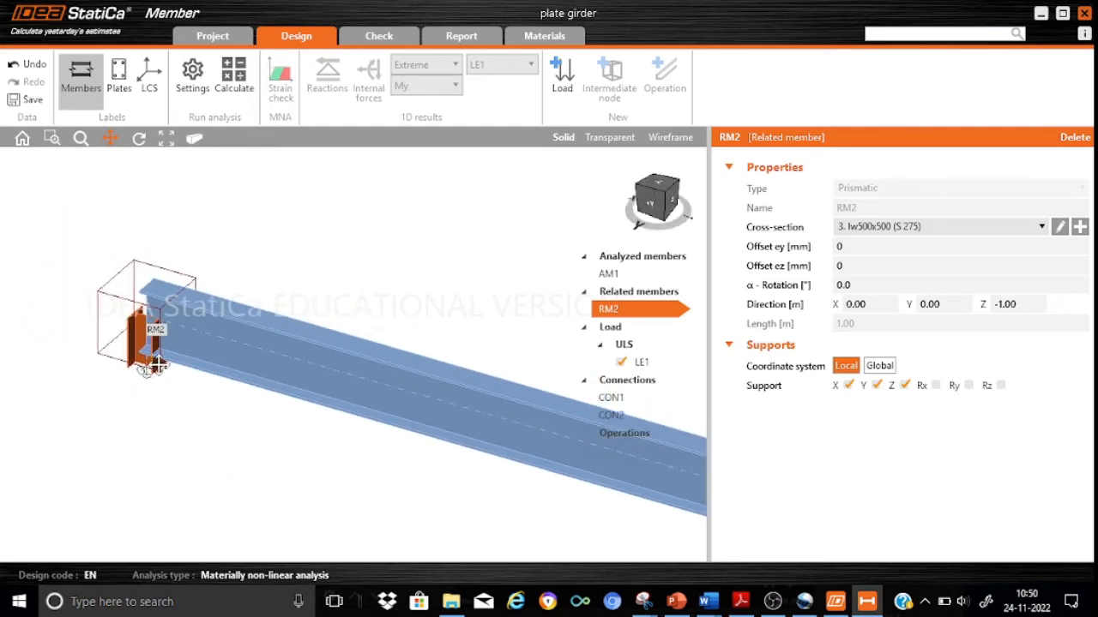
{"action": "scroll", "coordinate": [151, 354], "scroll_direction": "up", "scroll_amount": 3}
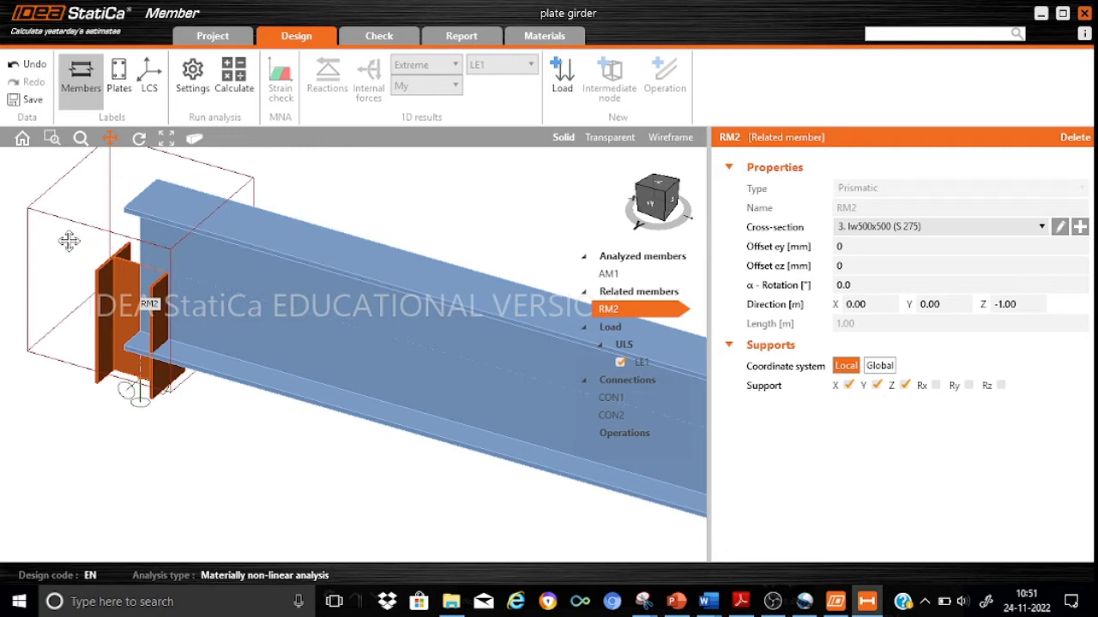
{"action": "left_click", "coordinate": [608, 273]}
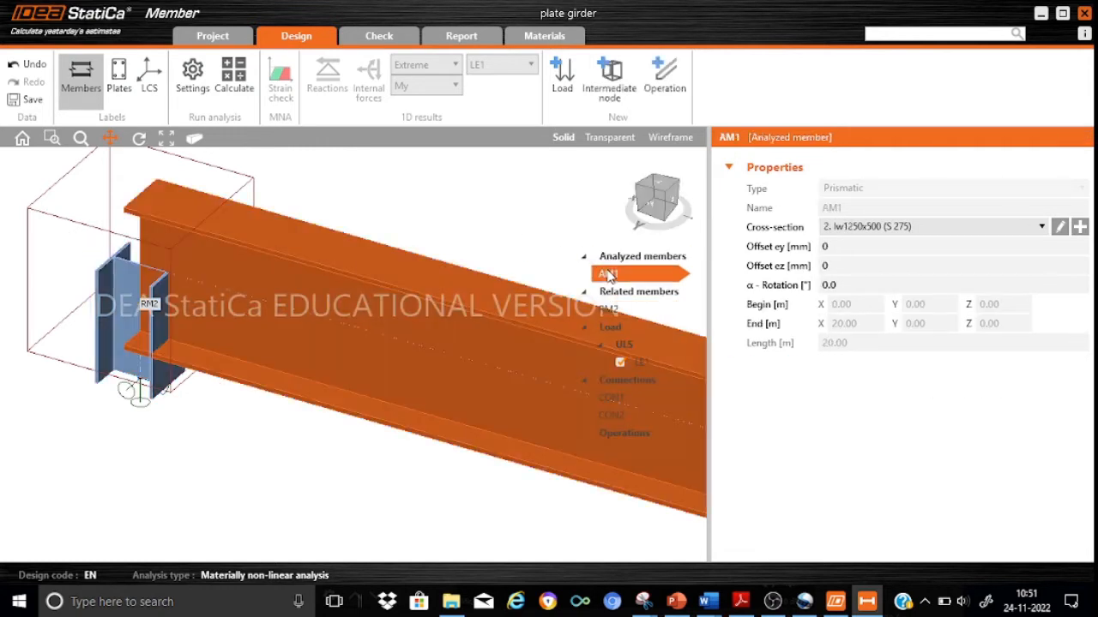
{"action": "left_click", "coordinate": [837, 267]}
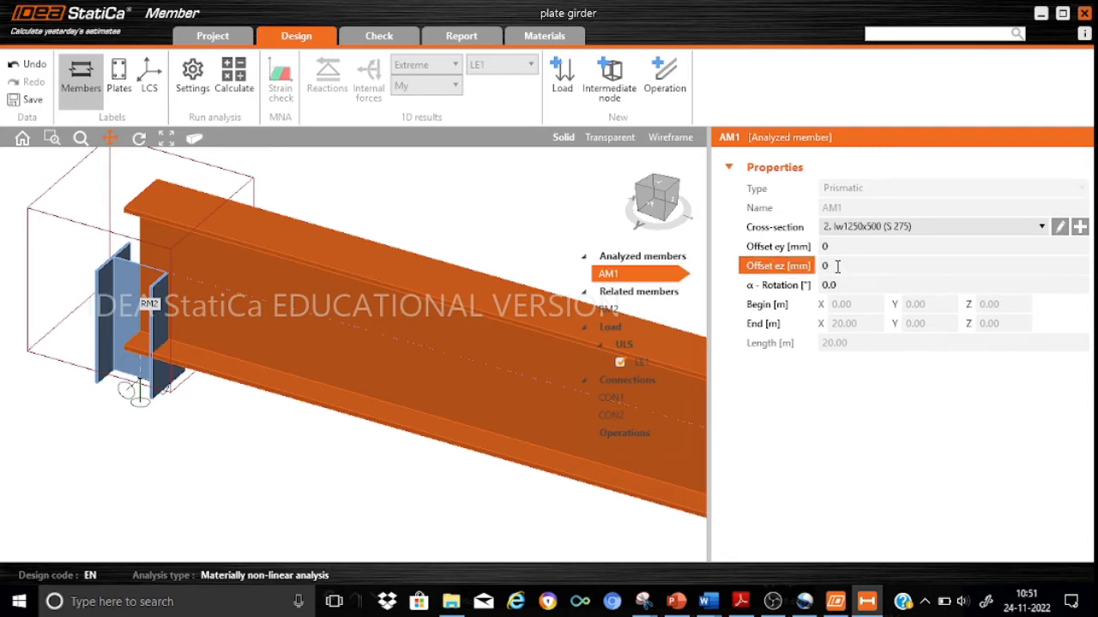
{"action": "type", "text": "625"}
{"action": "key", "text": "Return"}
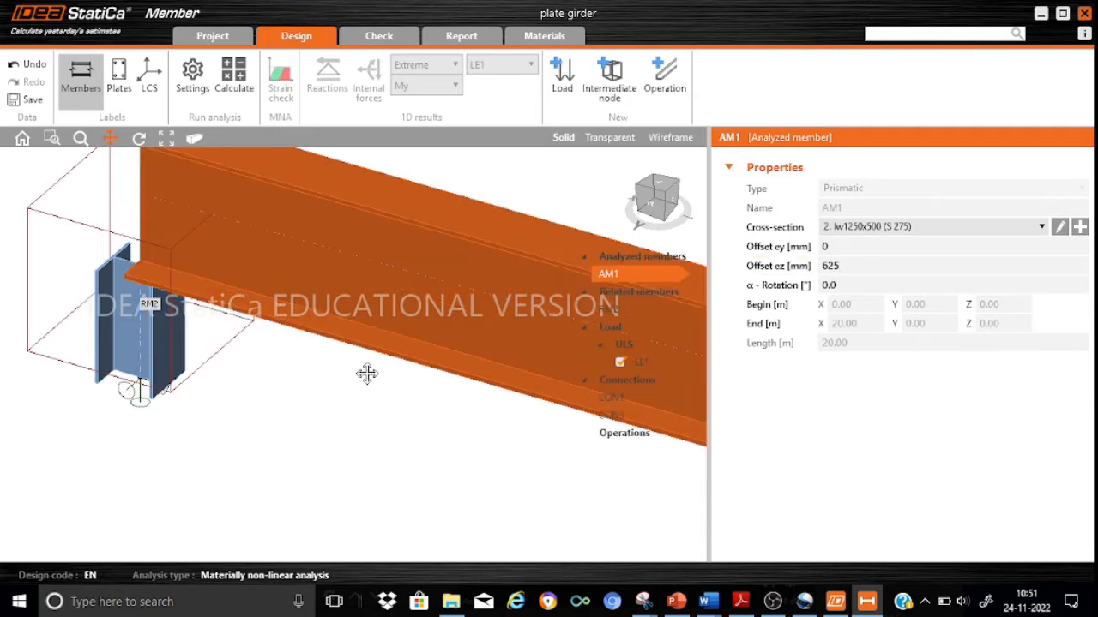
{"action": "left_click_drag", "start_coordinate": [230, 388], "coordinate": [301, 431]}
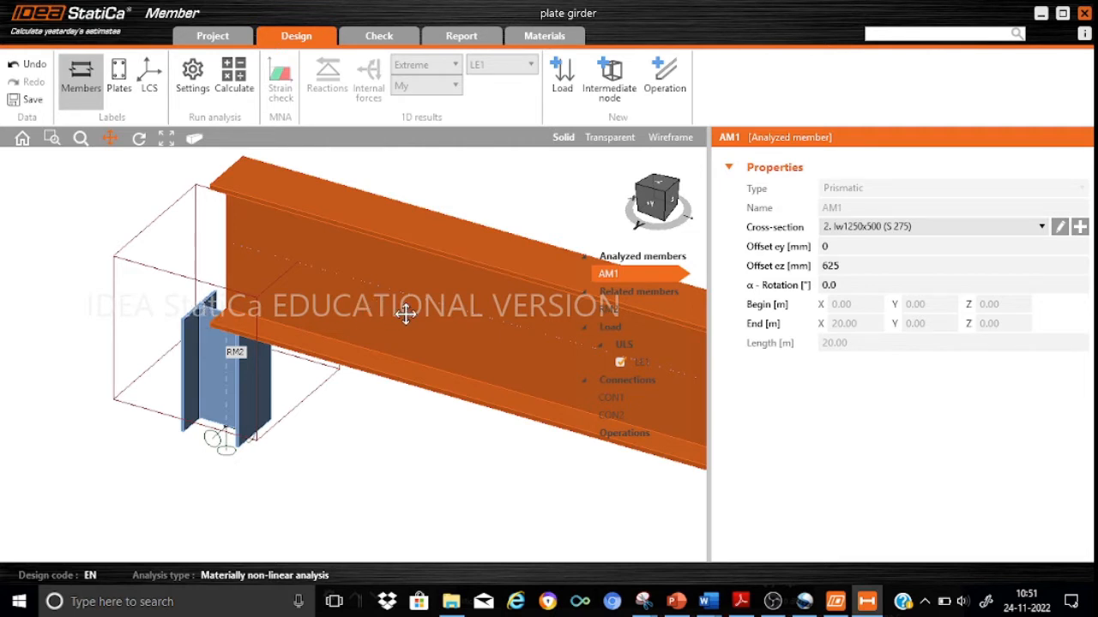
{"action": "left_click_drag", "start_coordinate": [407, 308], "coordinate": [341, 433]}
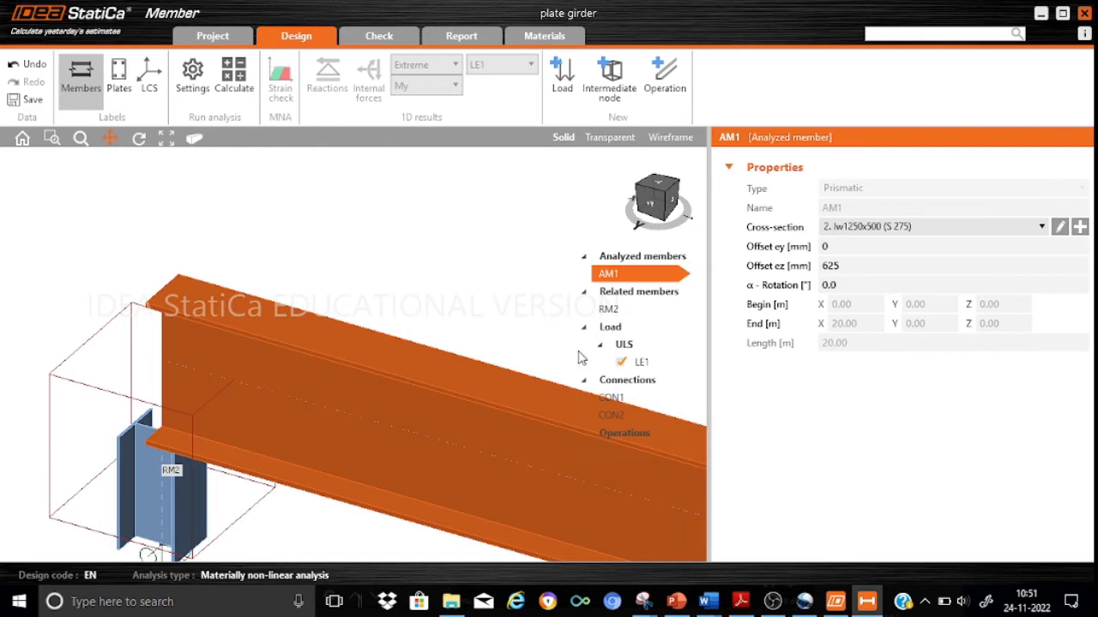
Set the ez offset of related member RM2 to -250 mm and inspect its position under the girder end.
{"action": "left_click", "coordinate": [608, 308]}
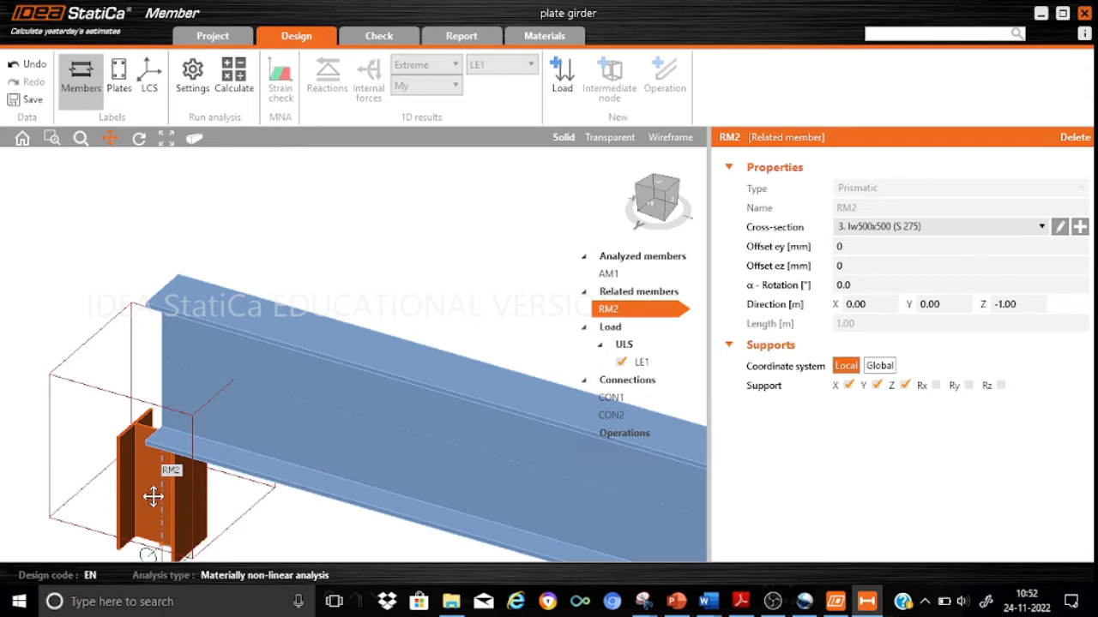
{"action": "left_click", "coordinate": [857, 269]}
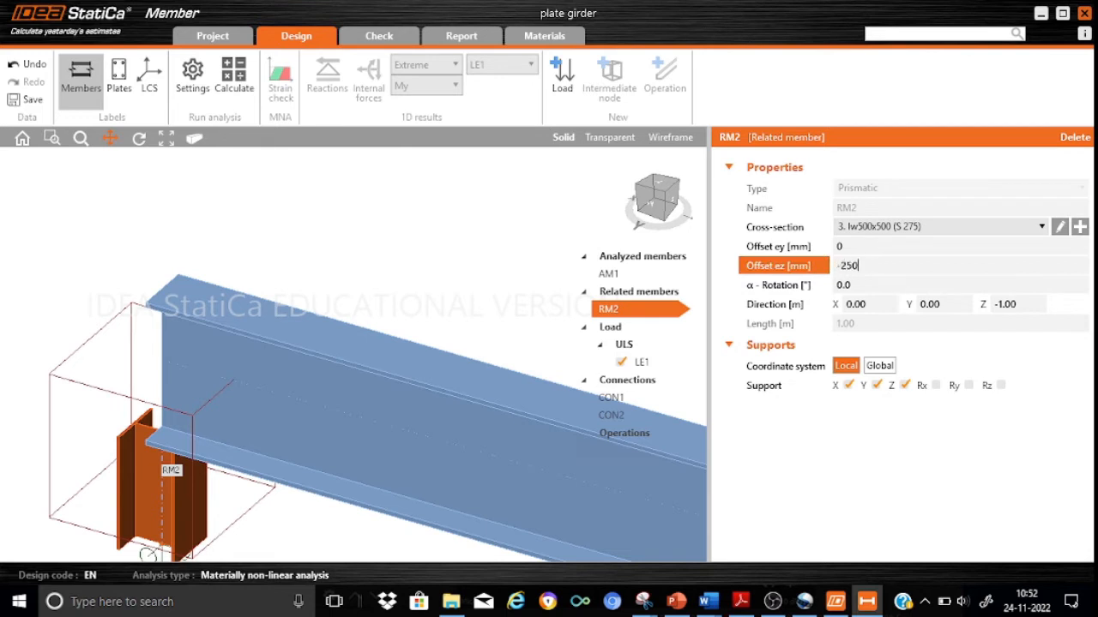
{"action": "key", "text": "Return"}
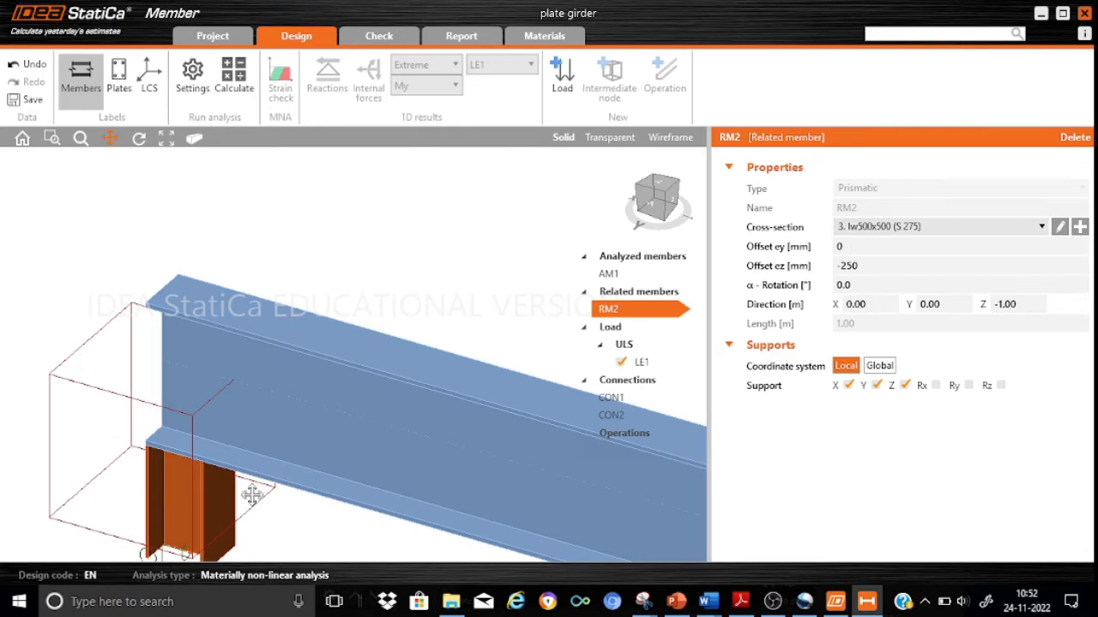
{"action": "left_click_drag", "start_coordinate": [343, 395], "coordinate": [363, 257]}
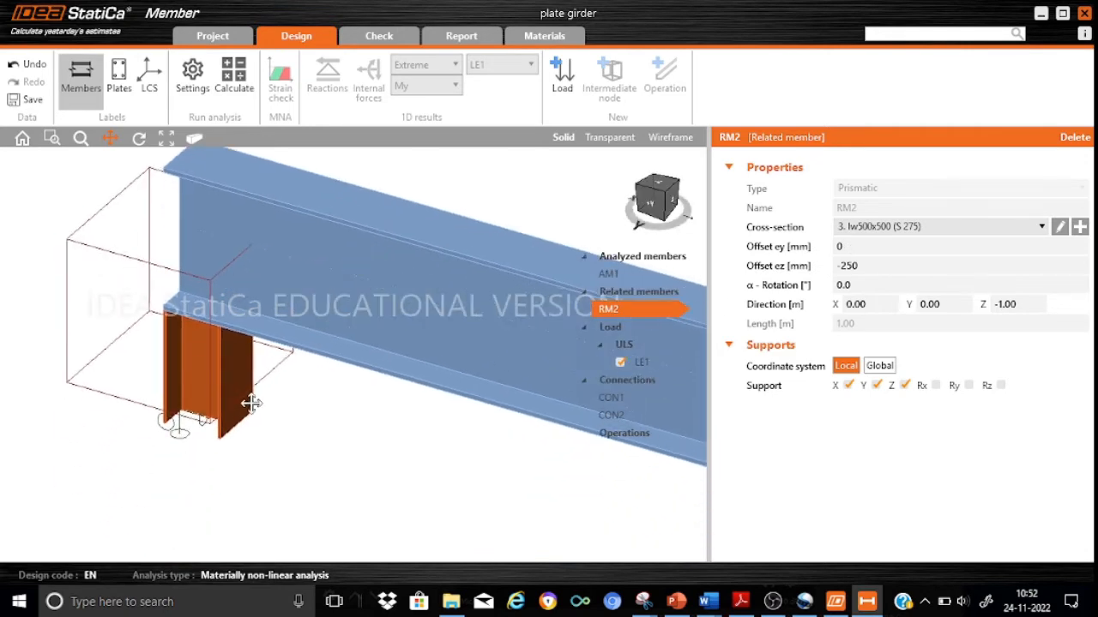
{"action": "scroll", "coordinate": [250, 403], "scroll_direction": "up", "scroll_amount": 2}
{"action": "scroll", "coordinate": [250, 403], "scroll_direction": "down", "scroll_amount": 2}
{"action": "left_click_drag", "start_coordinate": [674, 204], "coordinate": [661, 166]}
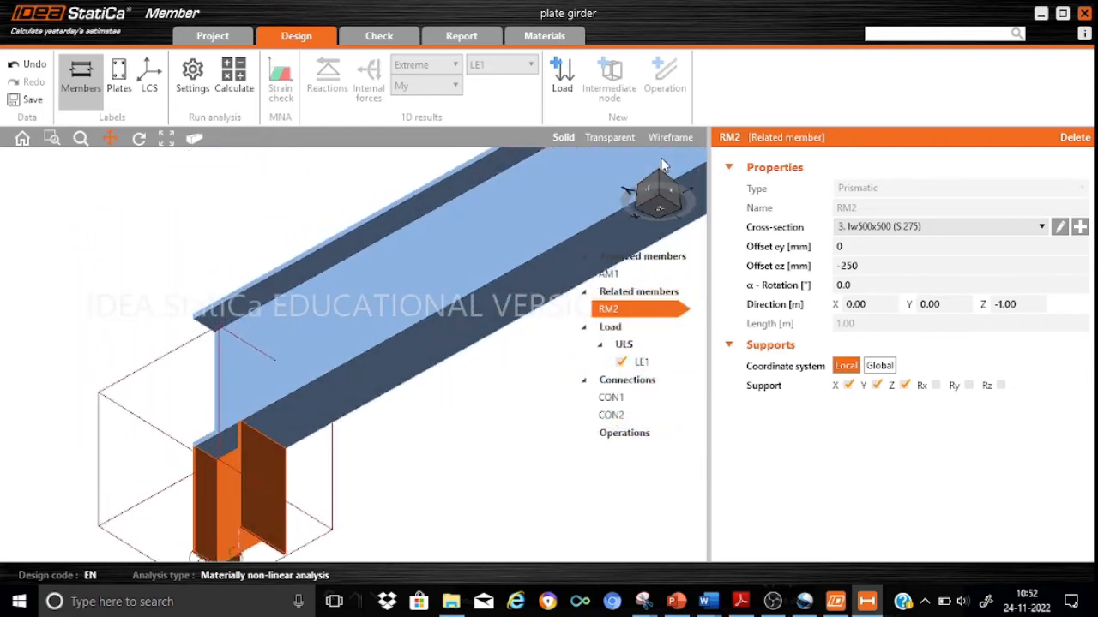
{"action": "left_click_drag", "start_coordinate": [661, 166], "coordinate": [598, 205]}
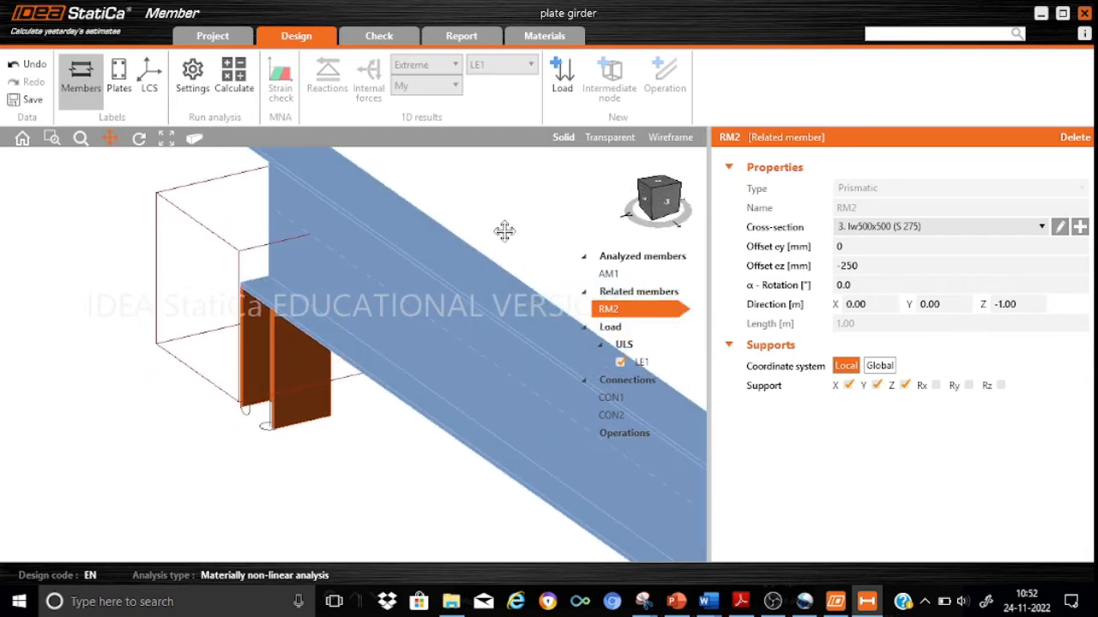
Turn on perspective view and add an ended related member in the Z direction at connection CON2.
{"action": "left_click", "coordinate": [196, 141]}
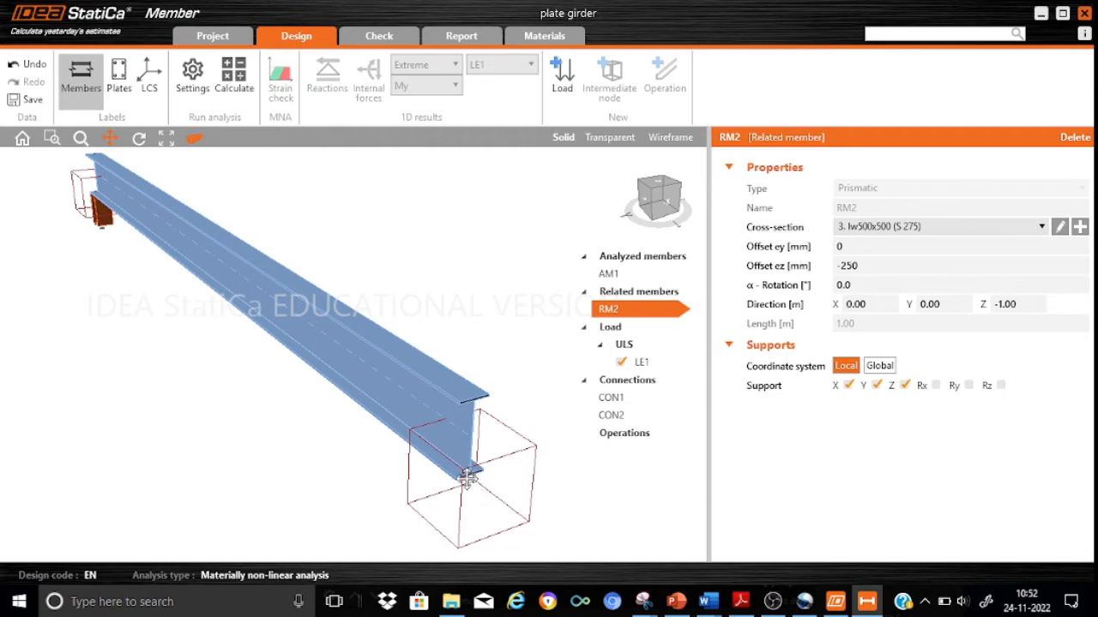
{"action": "left_click", "coordinate": [609, 417]}
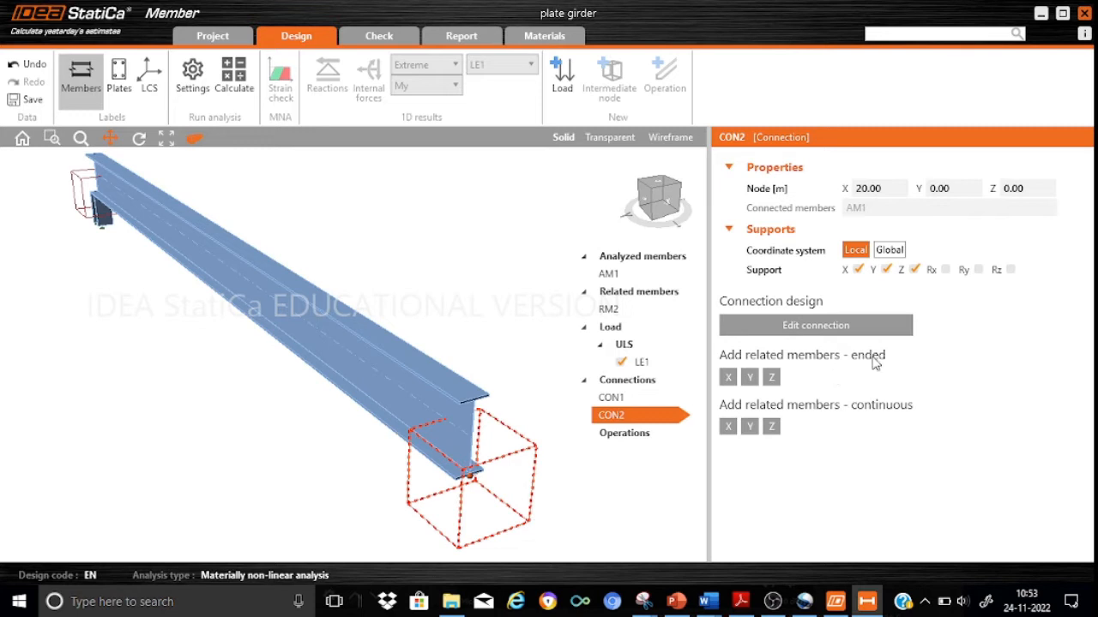
{"action": "left_click", "coordinate": [771, 378]}
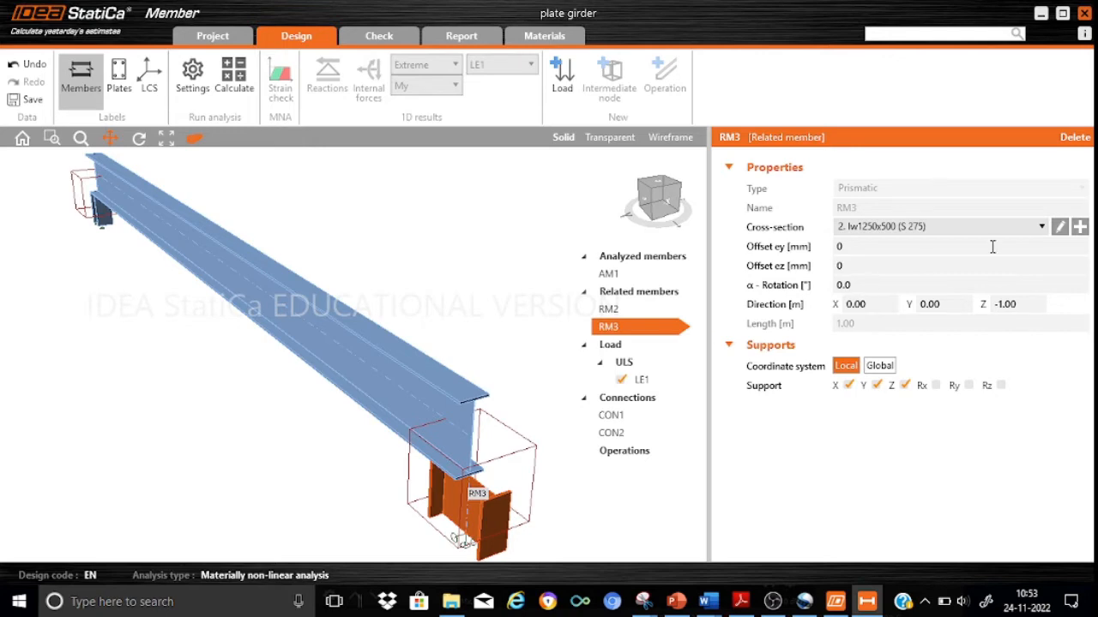
Assign the existing Iw500x500 (S 275) cross-section to related member RM3.
{"action": "left_click", "coordinate": [1060, 226]}
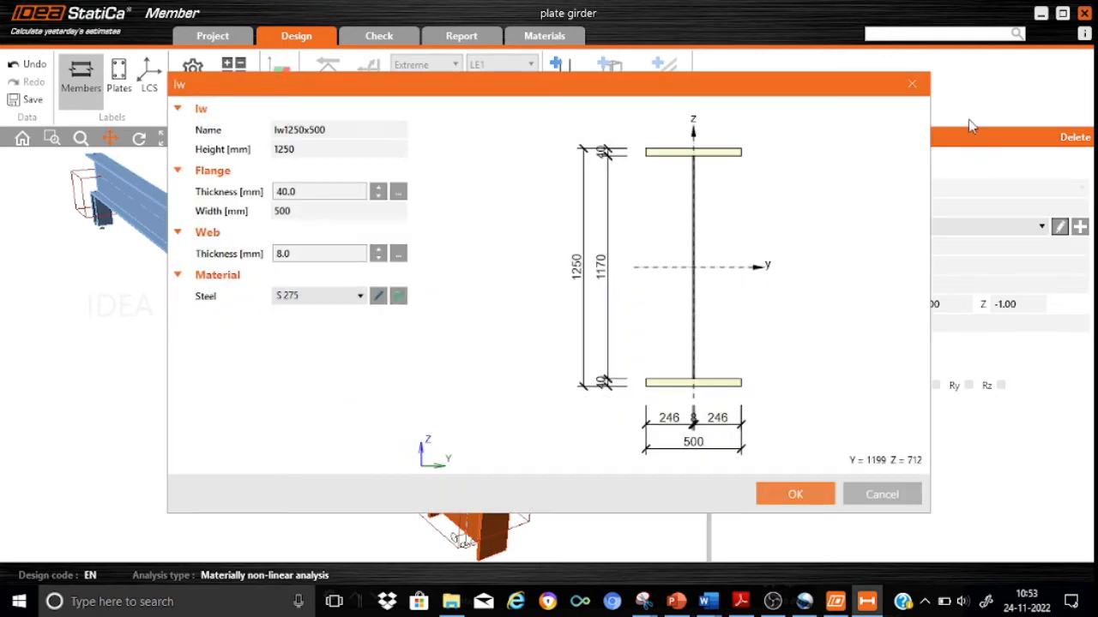
{"action": "left_click", "coordinate": [912, 84]}
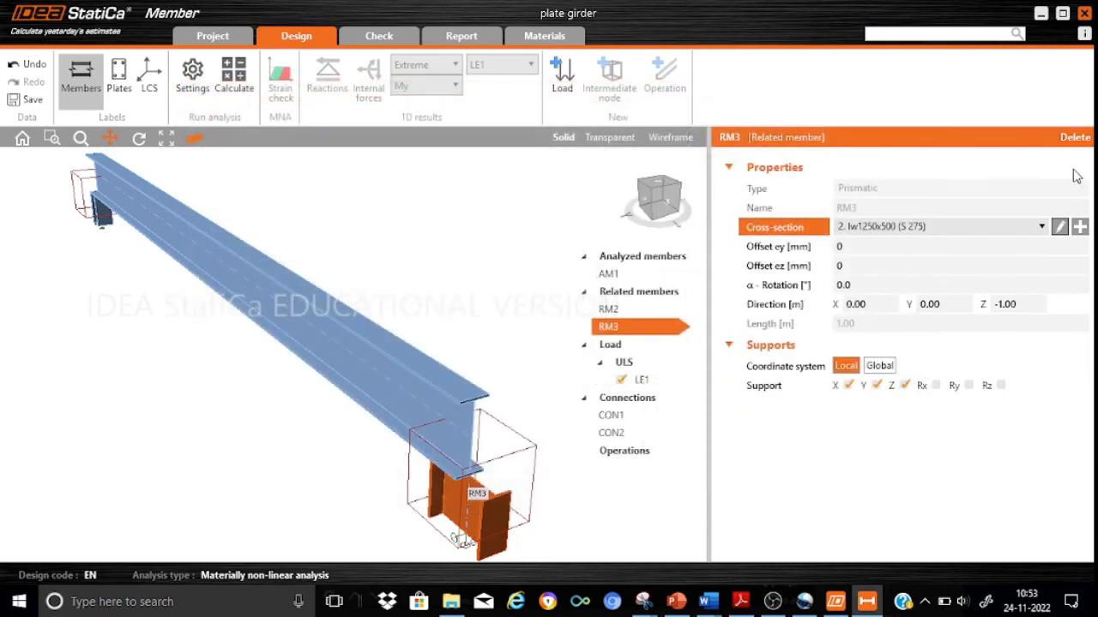
{"action": "left_click", "coordinate": [1041, 228]}
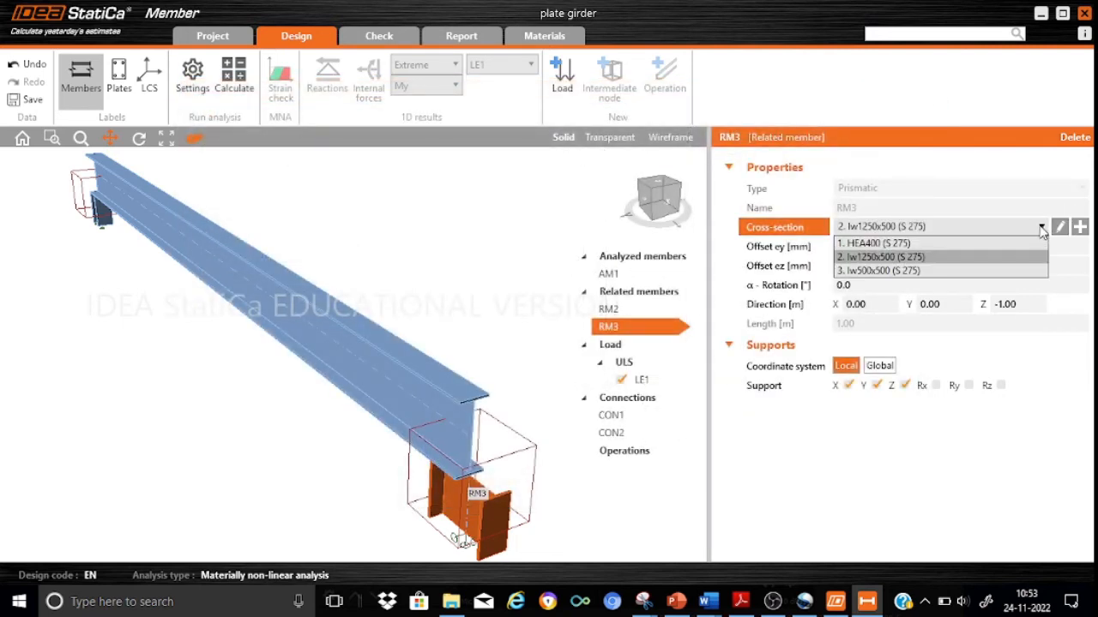
{"action": "left_click", "coordinate": [910, 271]}
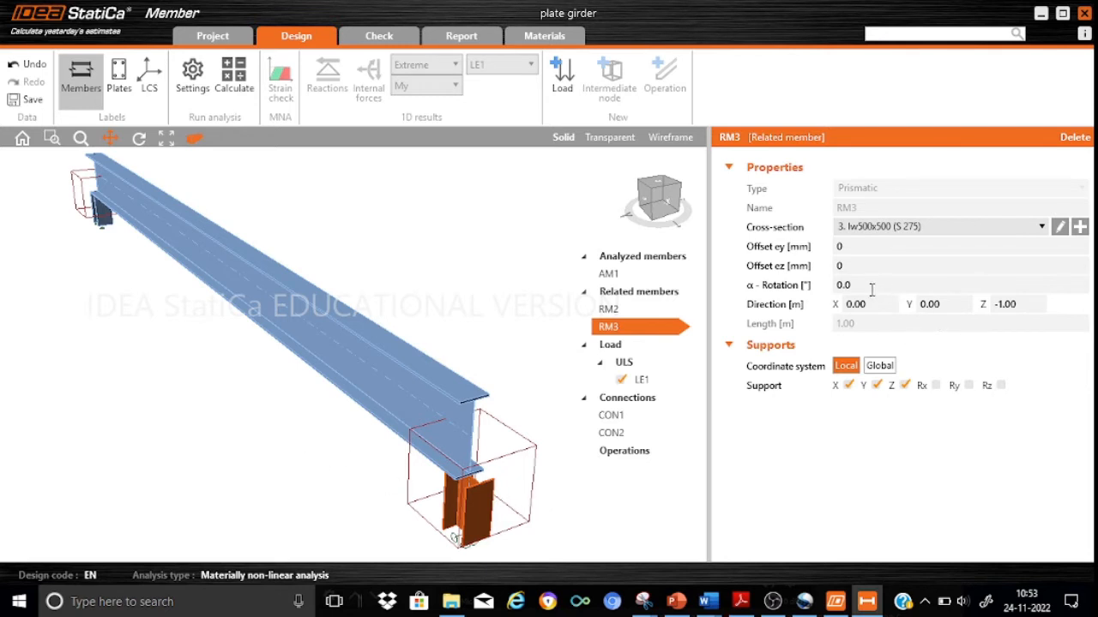
Set the ez offset of related member RM3 to 250 mm and inspect its position under the girder end.
{"action": "left_click", "coordinate": [850, 267]}
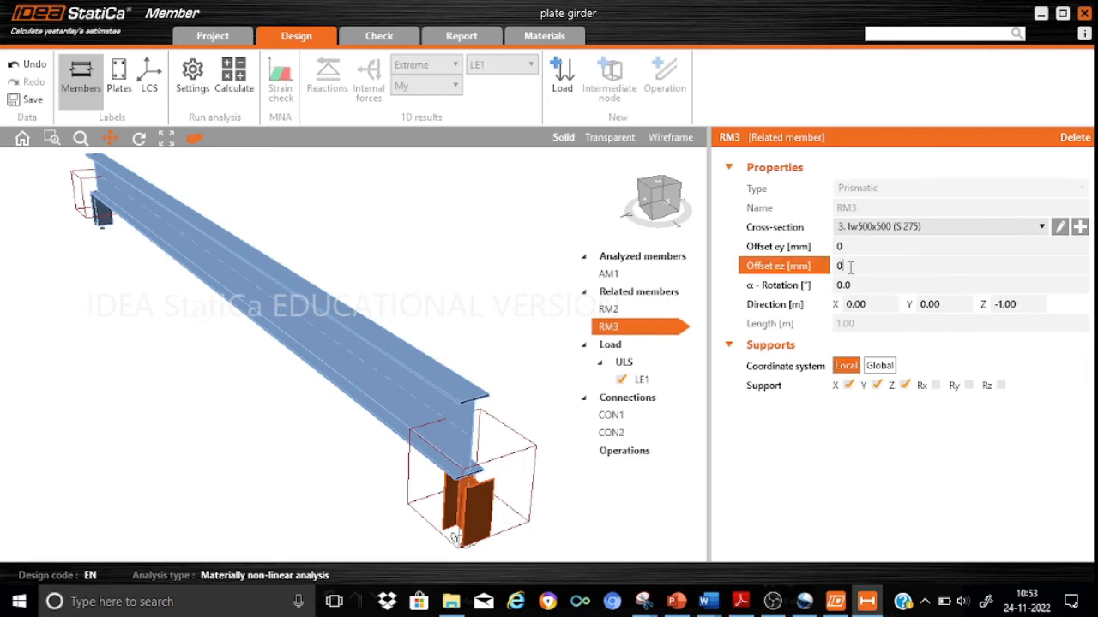
{"action": "key", "text": "BackSpace"}
{"action": "type", "text": "250"}
{"action": "key", "text": "Return"}
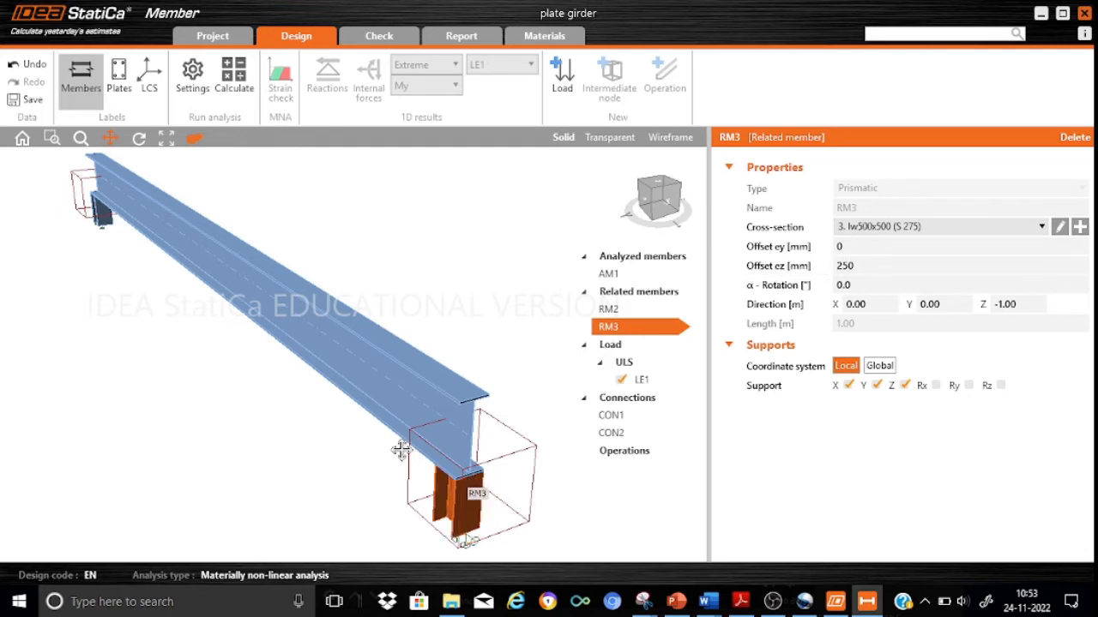
{"action": "left_click_drag", "start_coordinate": [145, 423], "coordinate": [160, 434]}
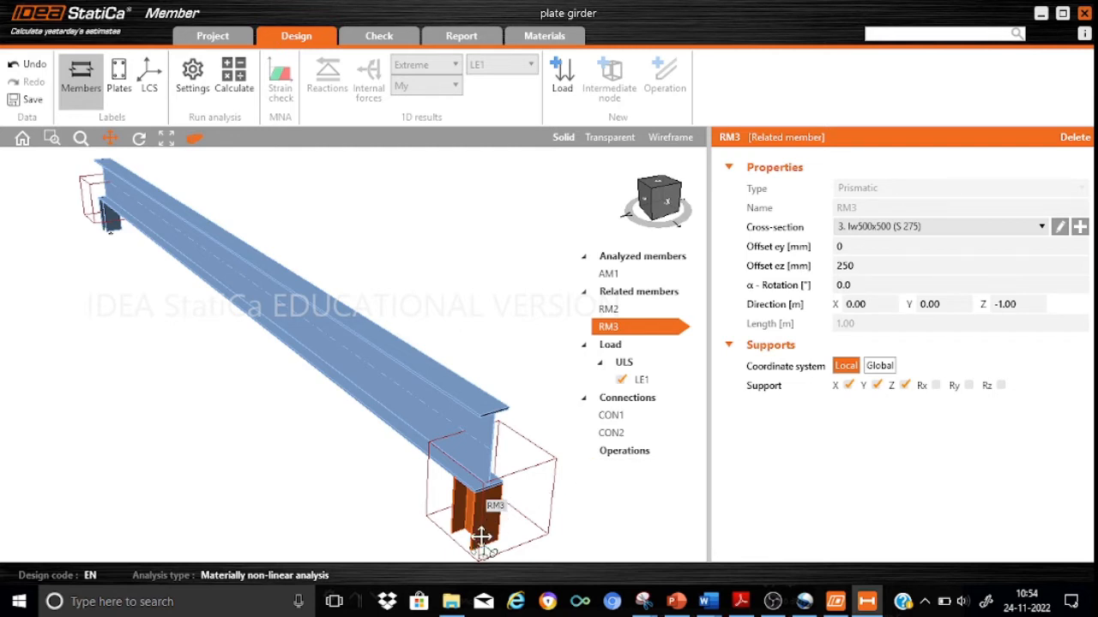
{"action": "scroll", "coordinate": [481, 538], "scroll_direction": "up", "scroll_amount": 3}
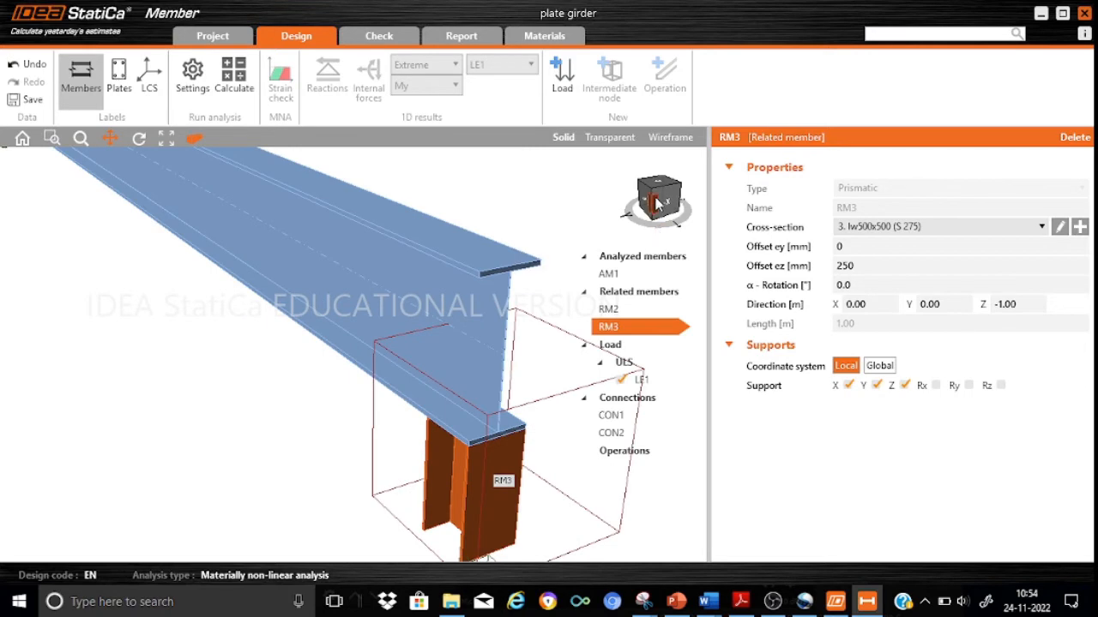
Inspect the full length of the girder and the related members beneath its two ends.
{"action": "mouse_move", "coordinate": [658, 203]}
{"action": "left_mouse_down"}
{"action": "mouse_move", "coordinate": [661, 177]}
{"action": "mouse_move", "coordinate": [659, 205]}
{"action": "left_mouse_up"}
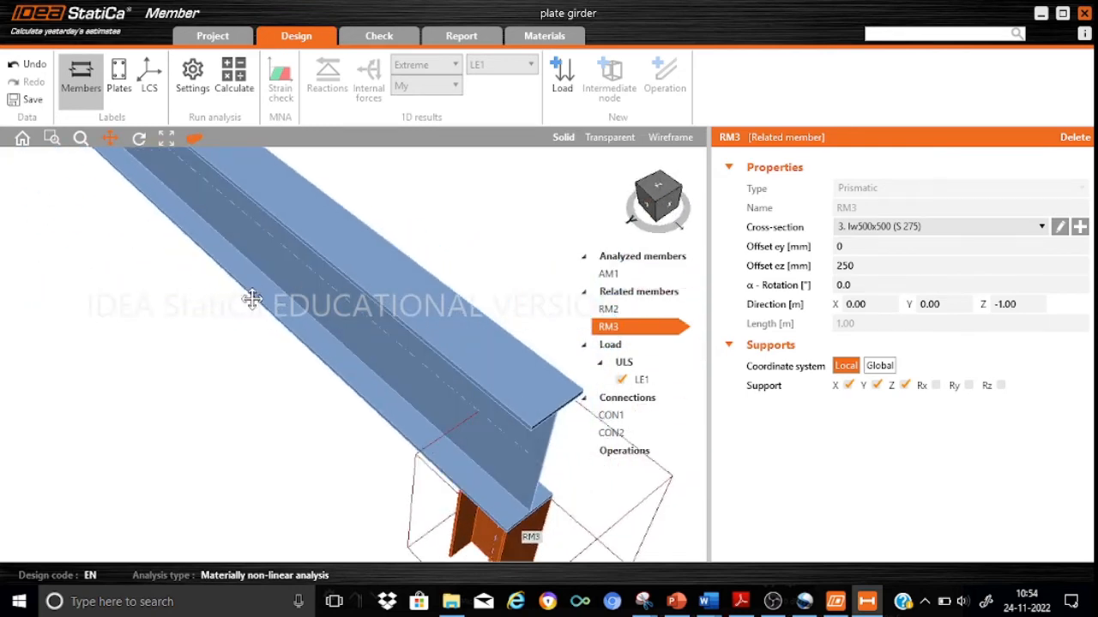
{"action": "scroll", "coordinate": [251, 299], "scroll_direction": "down", "scroll_amount": 3}
{"action": "left_click_drag", "start_coordinate": [155, 282], "coordinate": [319, 437]}
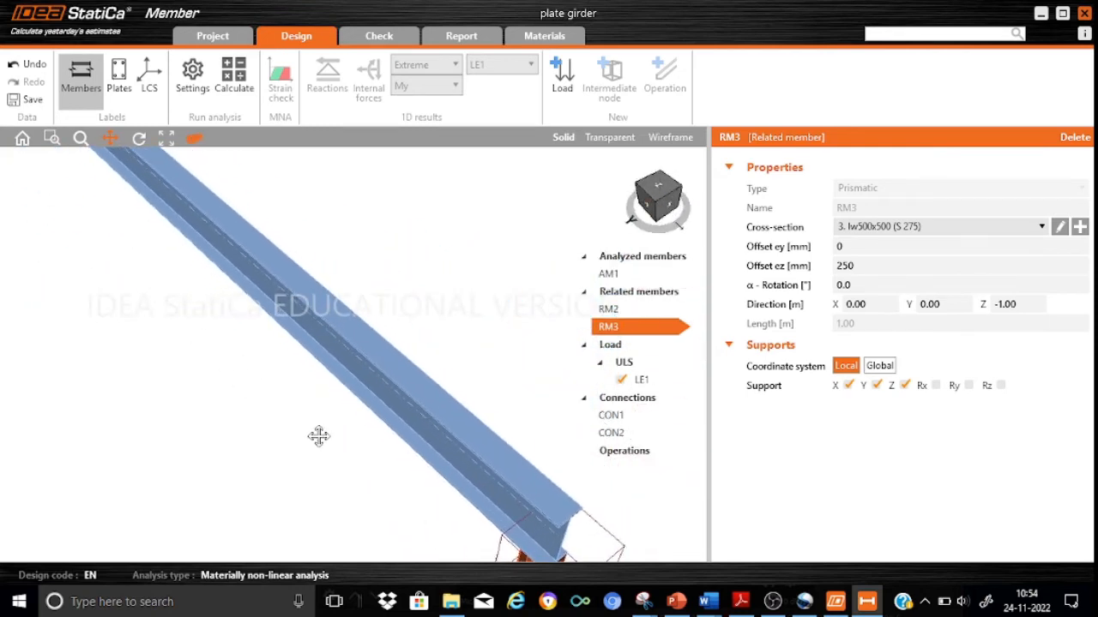
{"action": "left_click_drag", "start_coordinate": [139, 279], "coordinate": [243, 429]}
{"action": "left_click_drag", "start_coordinate": [192, 375], "coordinate": [240, 434]}
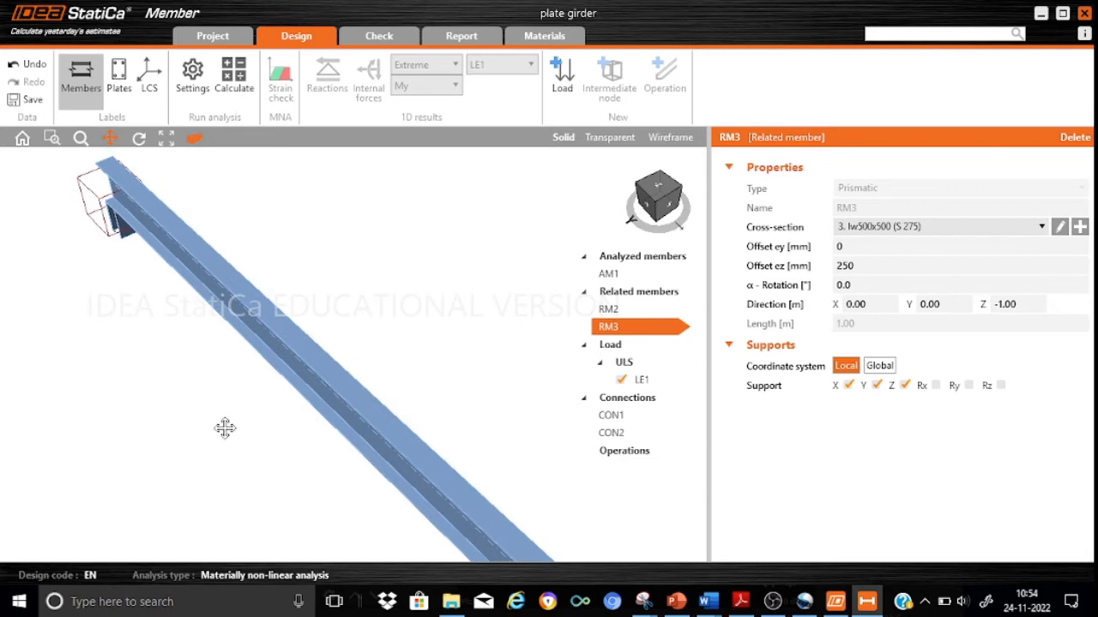
{"action": "scroll", "coordinate": [225, 428], "scroll_direction": "down", "scroll_amount": 2}
{"action": "left_click_drag", "start_coordinate": [385, 373], "coordinate": [344, 276]}
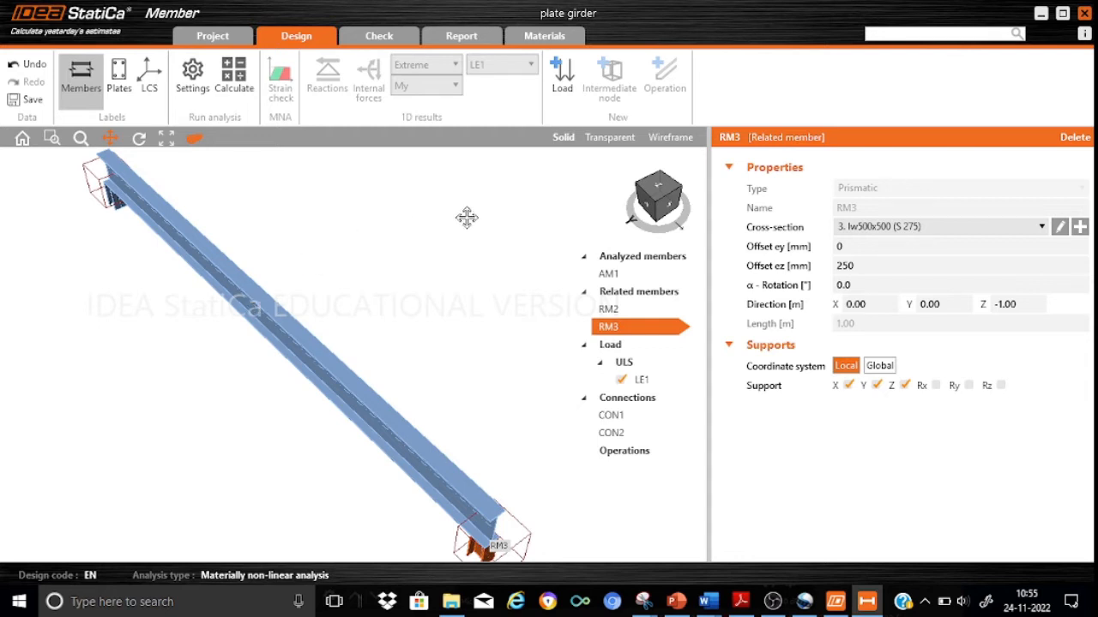
Add an intermediate node at 0.50 m on analyzed member AM1 and attach an ended related member in the Y direction.
{"action": "left_click", "coordinate": [611, 275]}
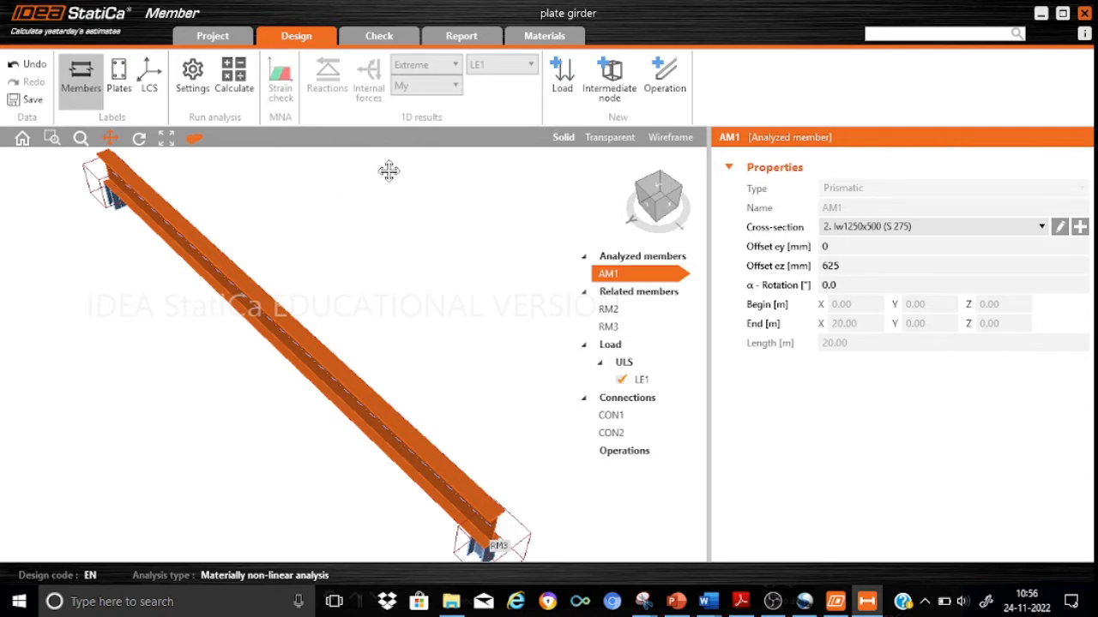
{"action": "left_click", "coordinate": [612, 94]}
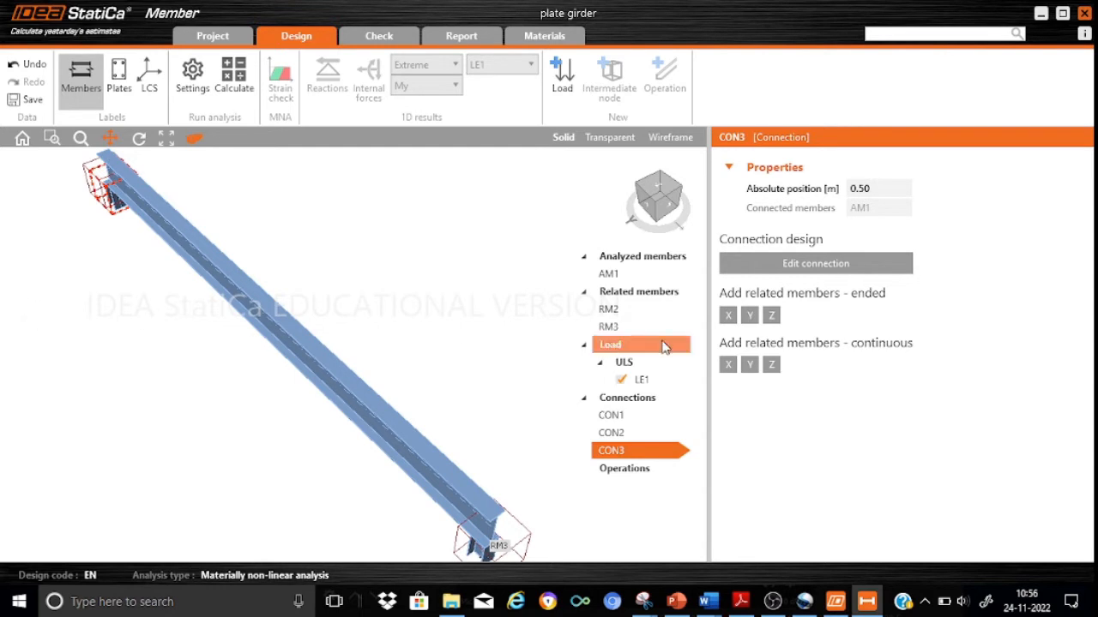
{"action": "left_click", "coordinate": [749, 316]}
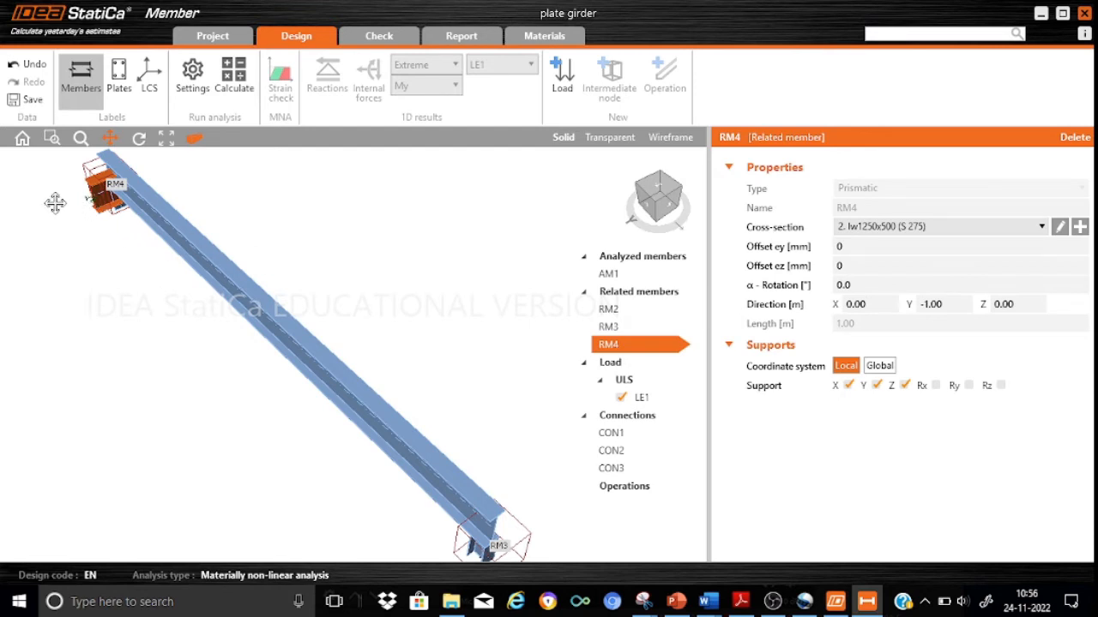
Create a rolled IPE240 cross-section in S 275 steel and assign it to related member RM4.
{"action": "scroll", "coordinate": [75, 230], "scroll_direction": "up", "scroll_amount": 3}
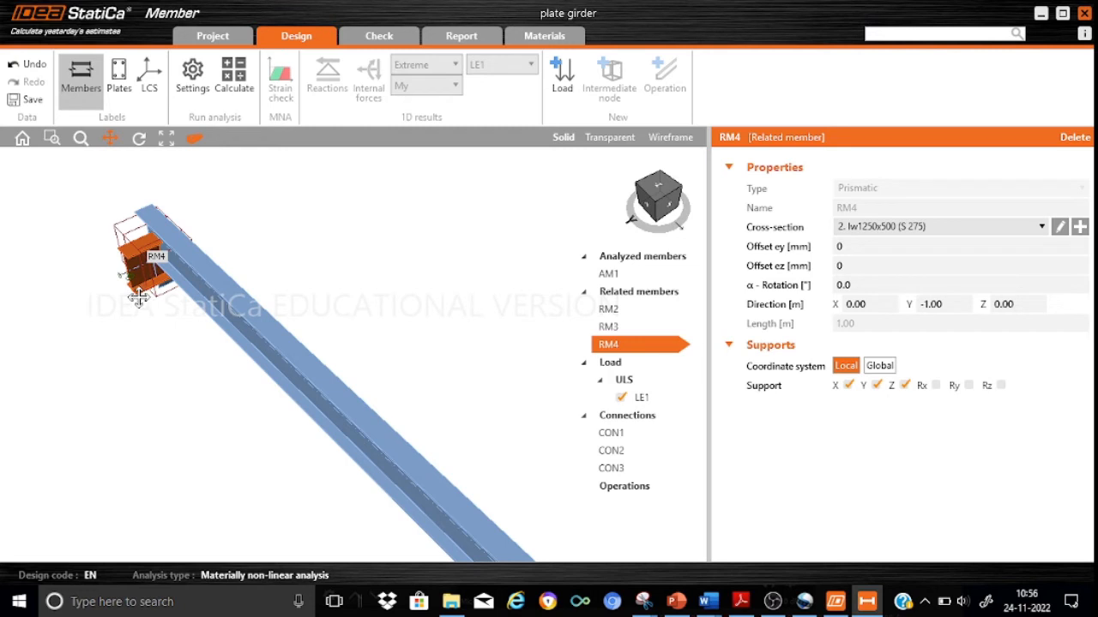
{"action": "left_click", "coordinate": [1060, 227]}
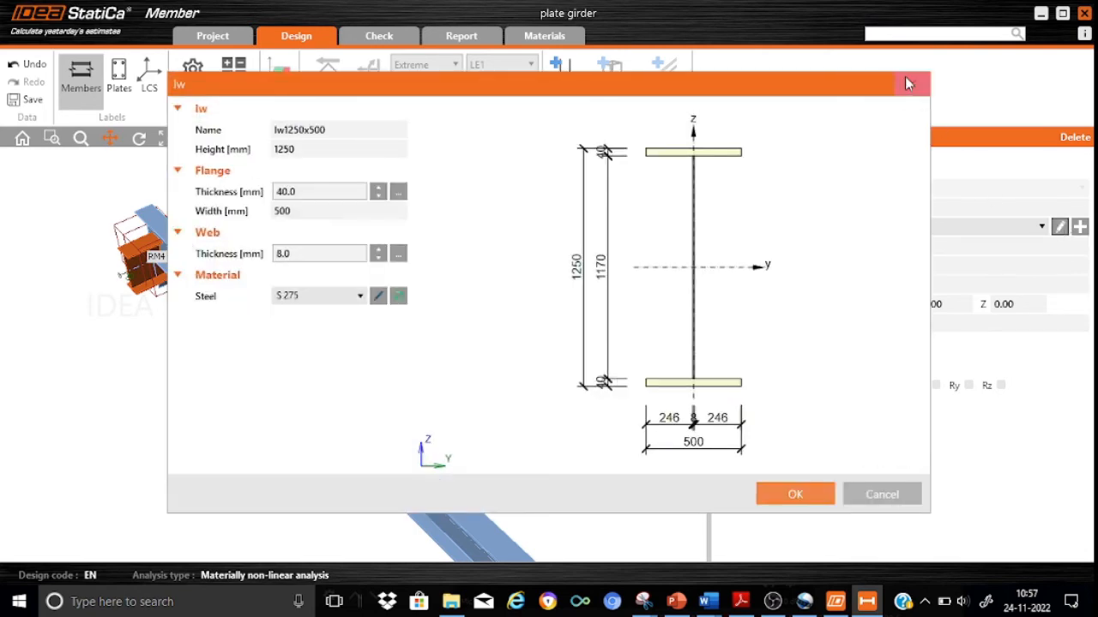
{"action": "left_click", "coordinate": [907, 82]}
{"action": "left_click", "coordinate": [1044, 227]}
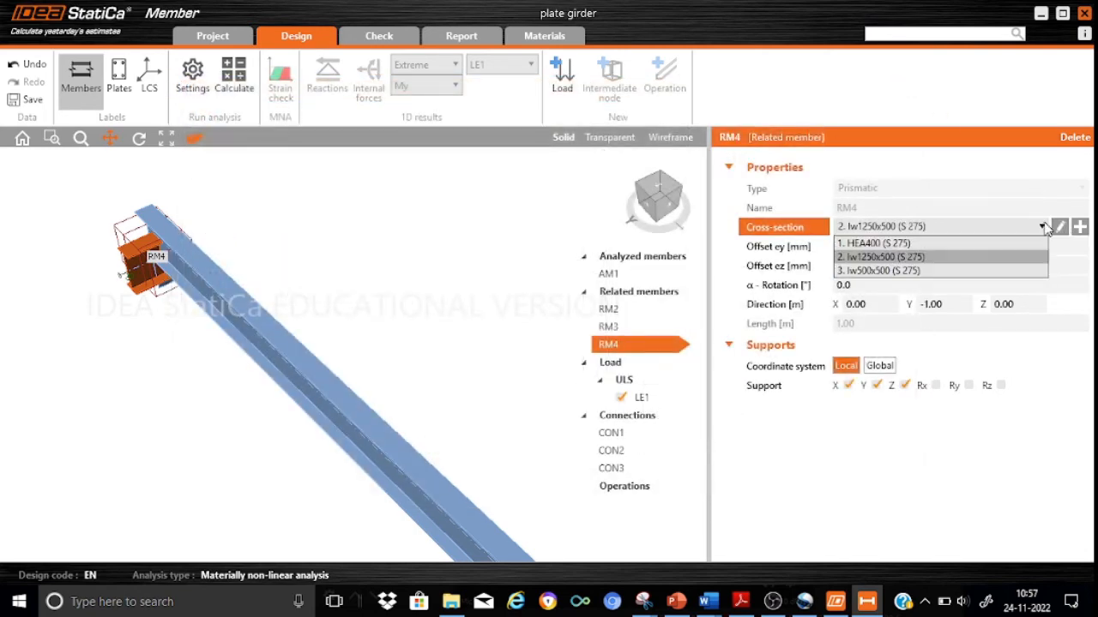
{"action": "left_click", "coordinate": [1044, 227]}
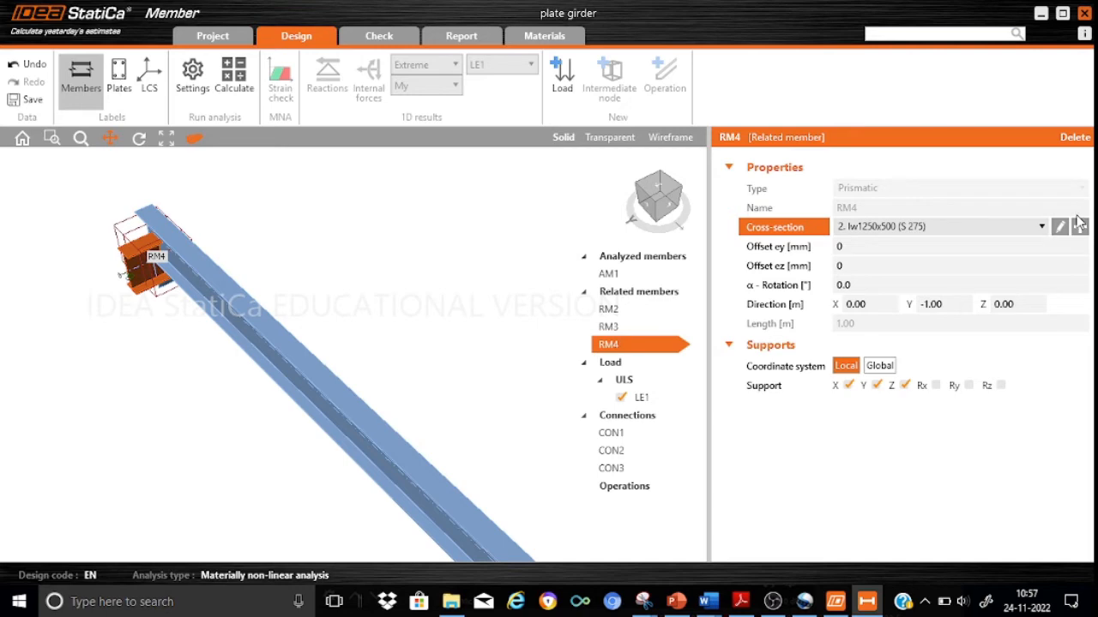
{"action": "left_click", "coordinate": [1080, 226]}
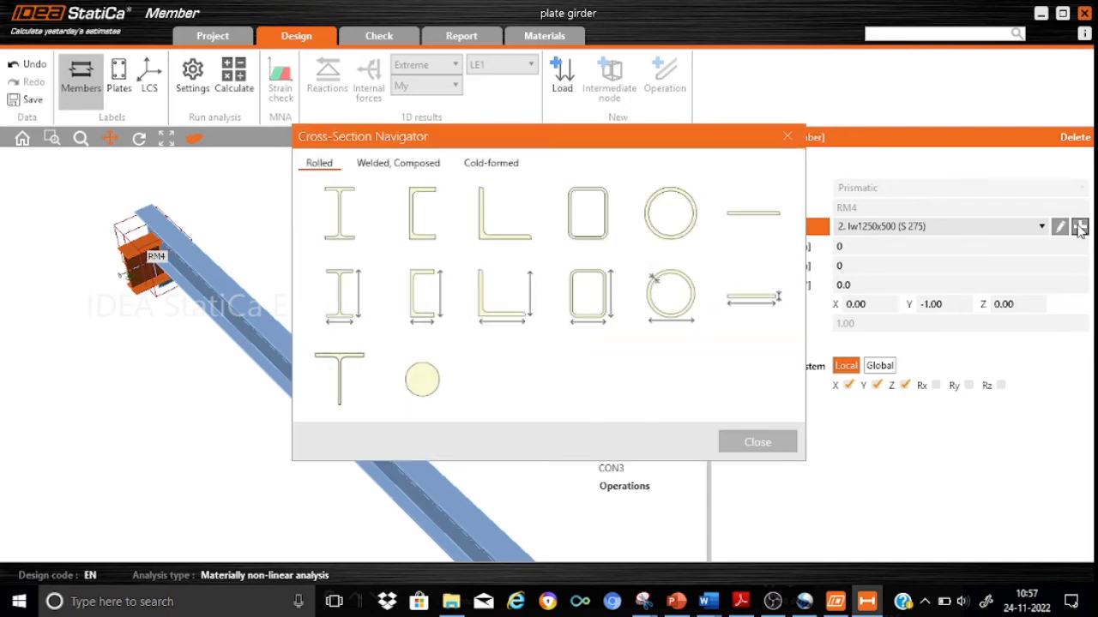
{"action": "left_click", "coordinate": [347, 231]}
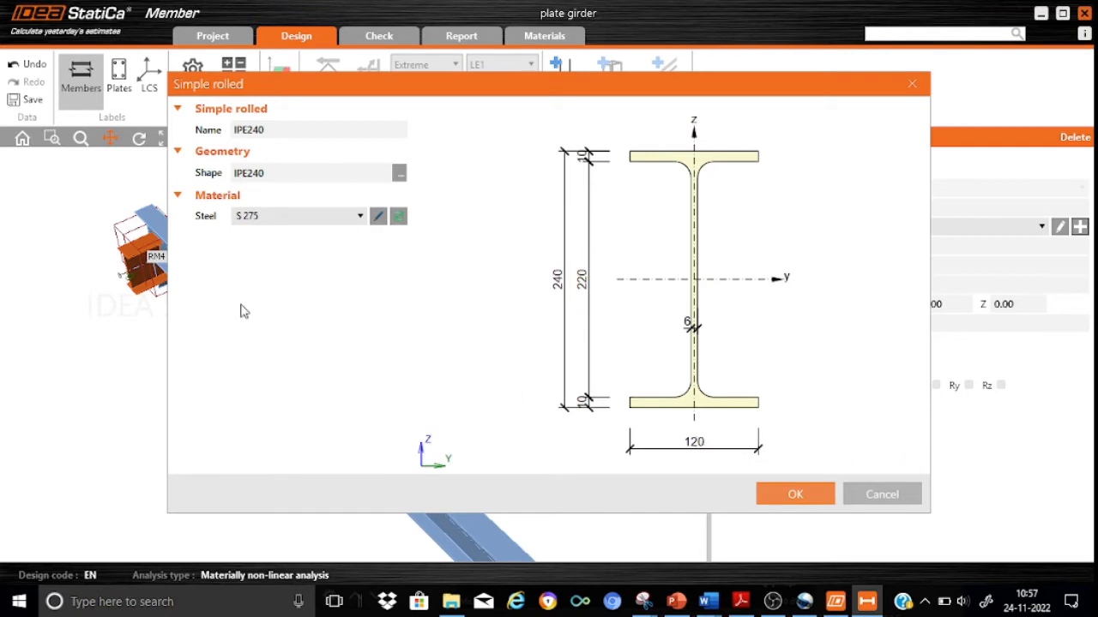
{"action": "left_click", "coordinate": [798, 494]}
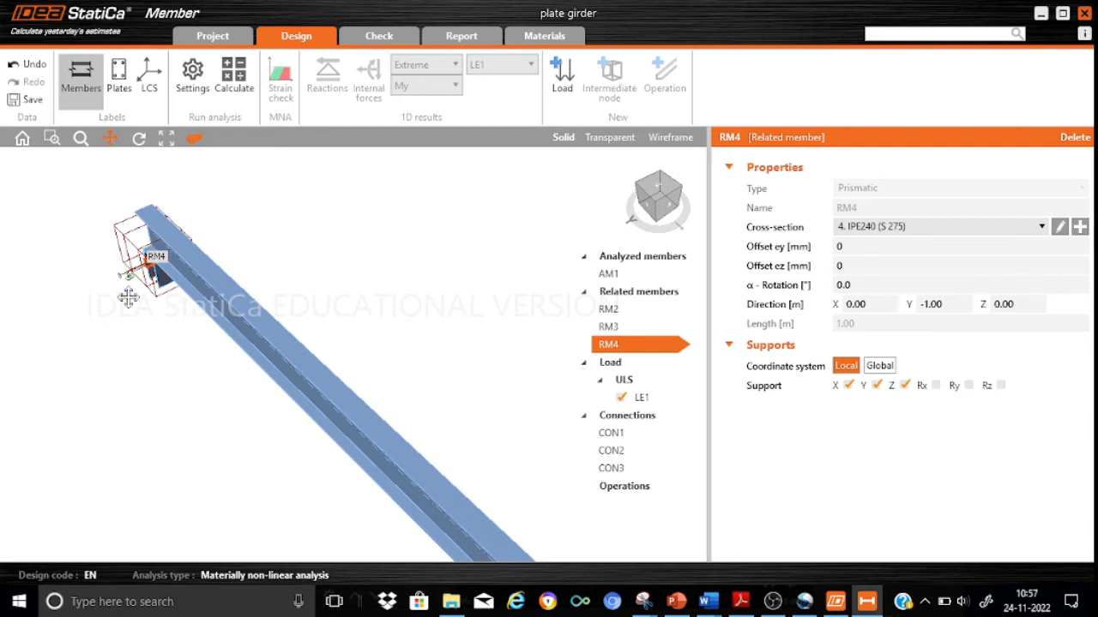
Examine where related member RM4 sits relative to the girder's bottom flange and the end support.
{"action": "scroll", "coordinate": [128, 297], "scroll_direction": "up", "scroll_amount": 5}
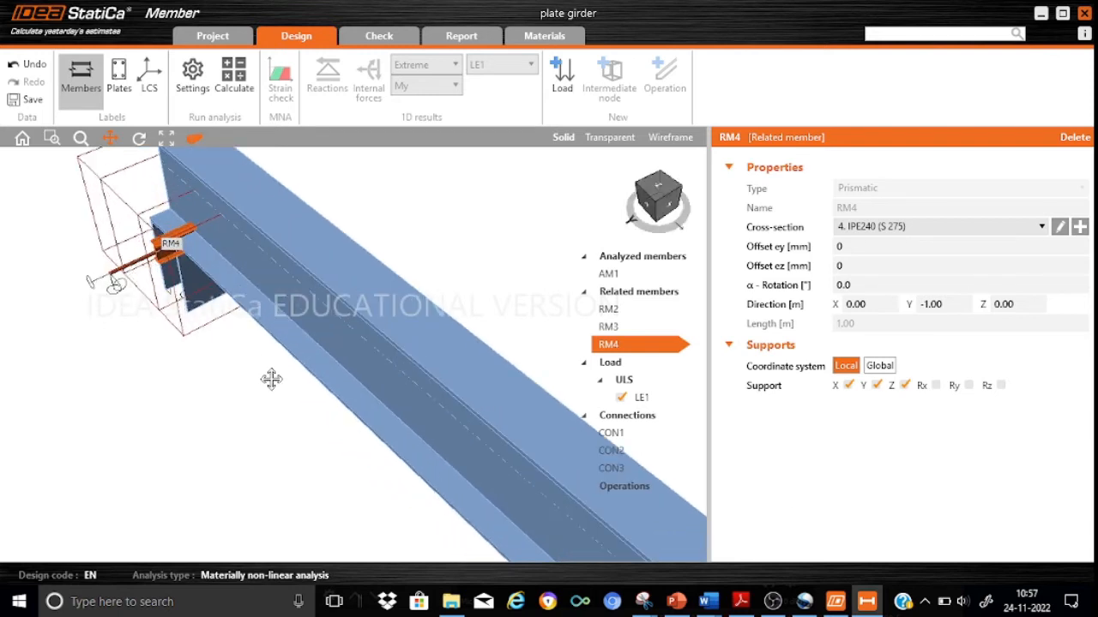
{"action": "left_click_drag", "start_coordinate": [271, 379], "coordinate": [282, 436]}
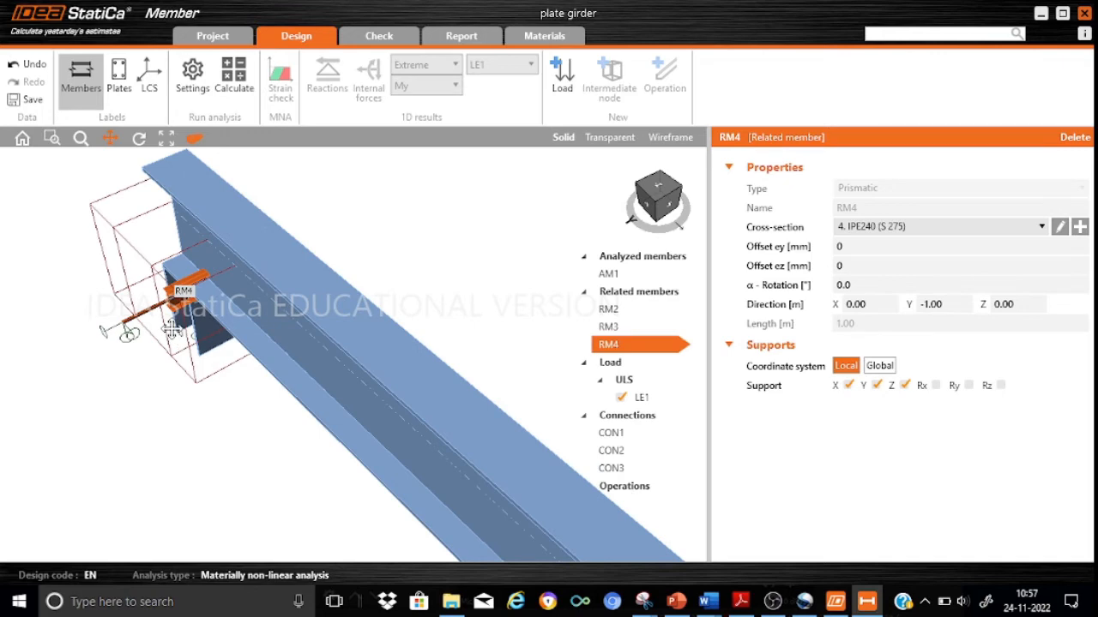
{"action": "scroll", "coordinate": [171, 331], "scroll_direction": "up", "scroll_amount": 3}
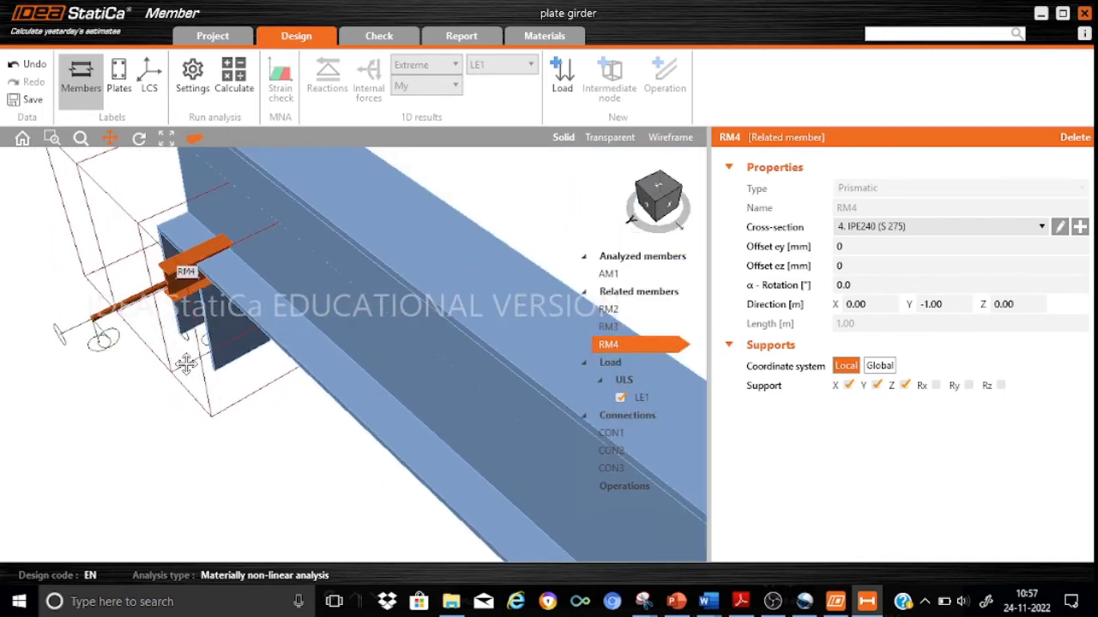
{"action": "left_click_drag", "start_coordinate": [283, 424], "coordinate": [282, 503]}
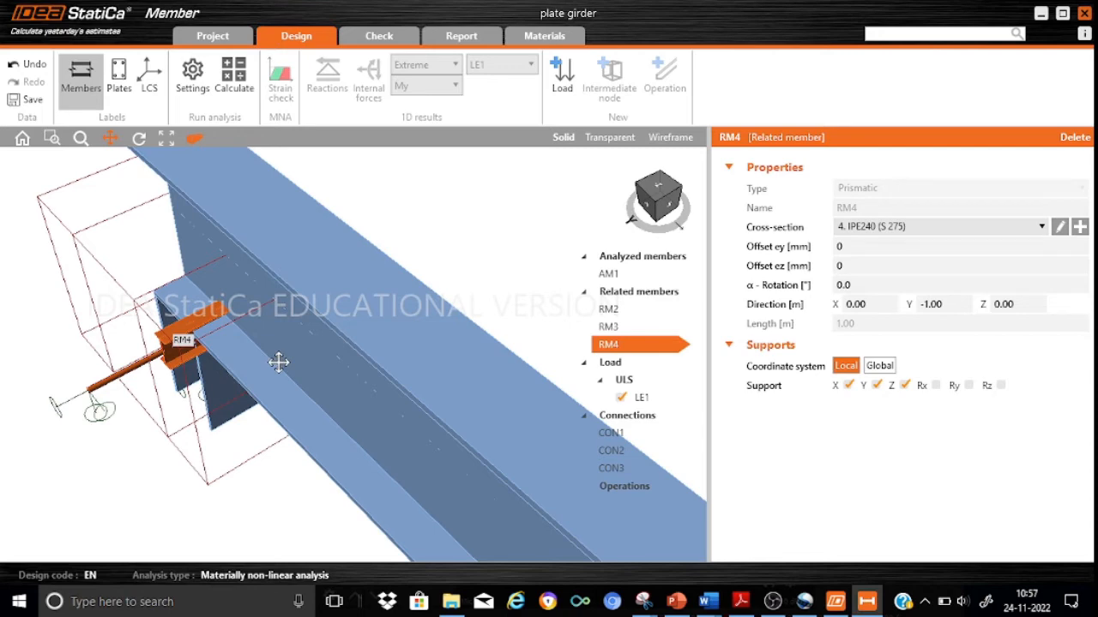
{"action": "scroll", "coordinate": [170, 365], "scroll_direction": "up", "scroll_amount": 3}
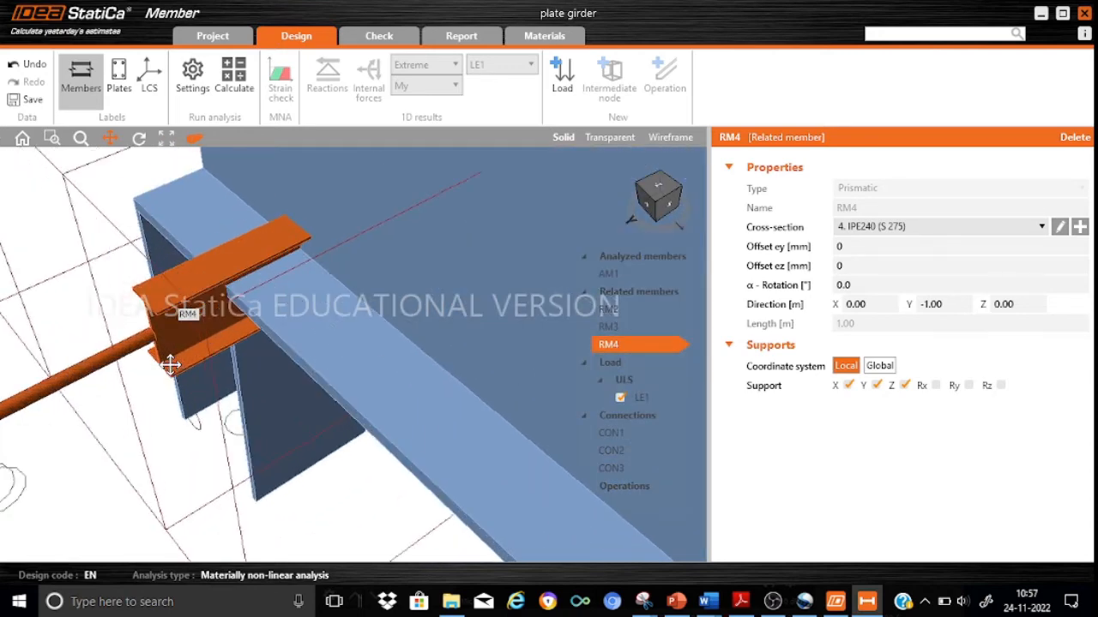
{"action": "scroll", "coordinate": [170, 364], "scroll_direction": "up", "scroll_amount": 2}
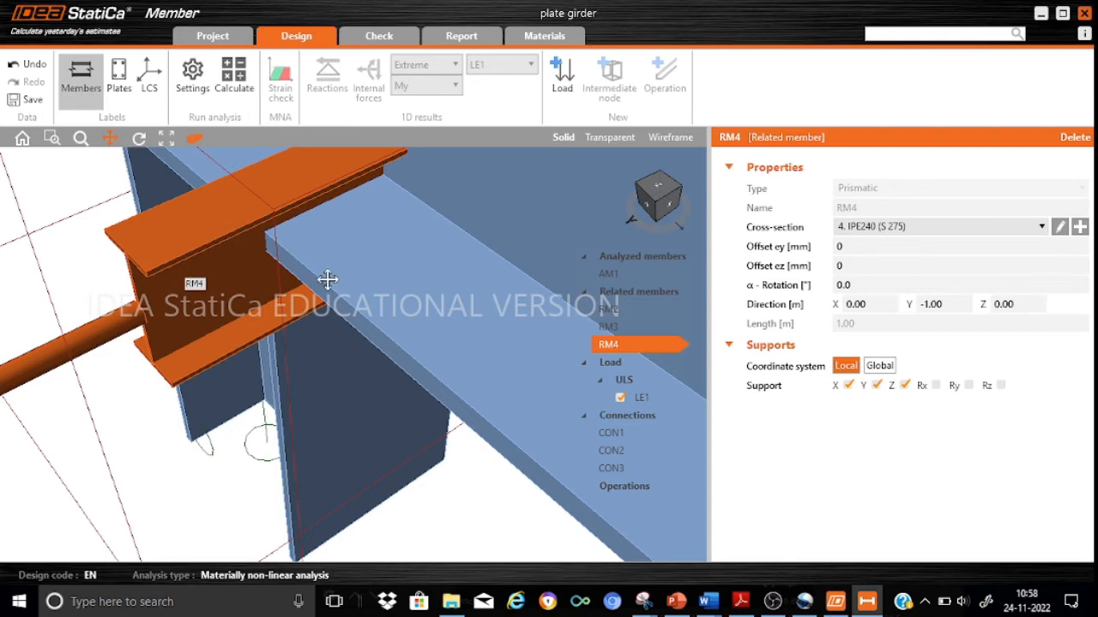
{"action": "scroll", "coordinate": [326, 278], "scroll_direction": "down", "scroll_amount": 4}
{"action": "scroll", "coordinate": [327, 279], "scroll_direction": "down", "scroll_amount": 2}
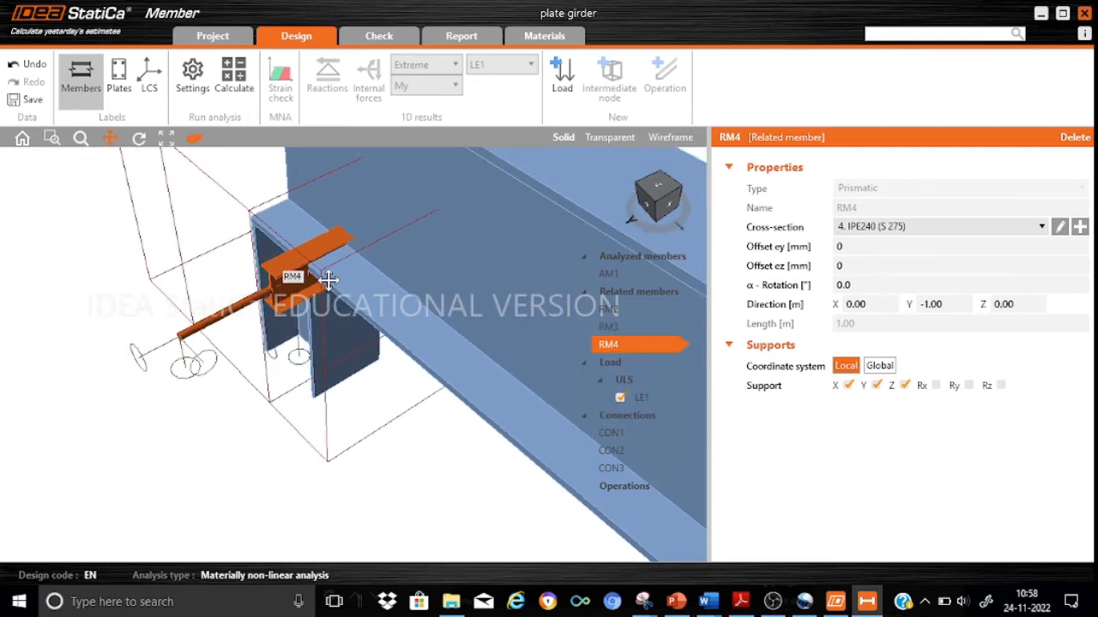
{"action": "scroll", "coordinate": [328, 280], "scroll_direction": "down", "scroll_amount": 2}
{"action": "scroll", "coordinate": [431, 282], "scroll_direction": "down", "scroll_amount": 3}
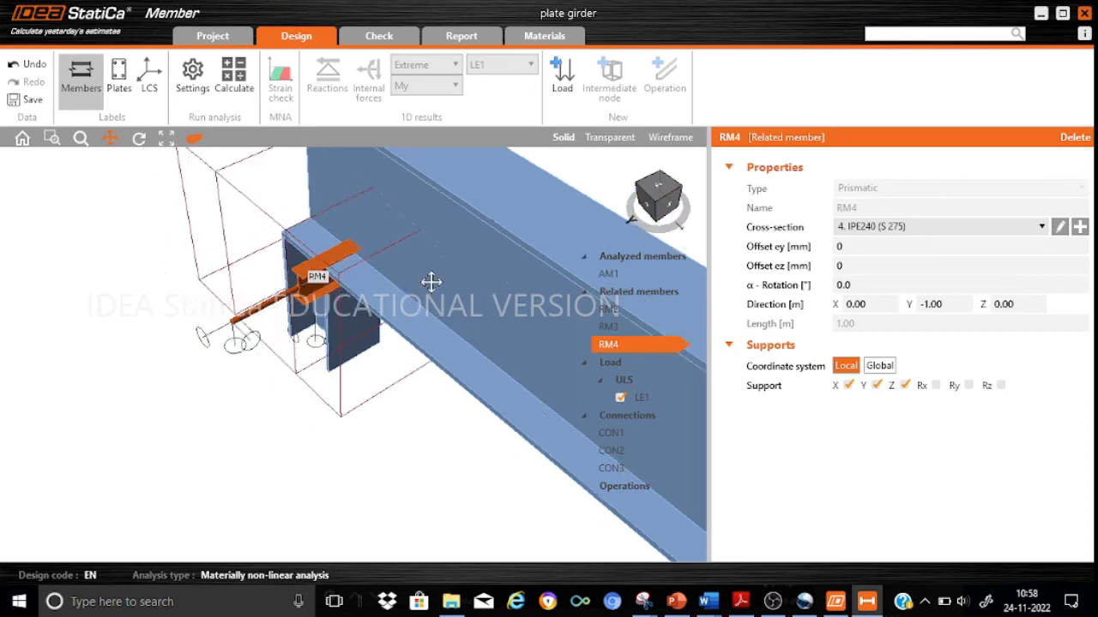
{"action": "left_click_drag", "start_coordinate": [383, 373], "coordinate": [270, 434]}
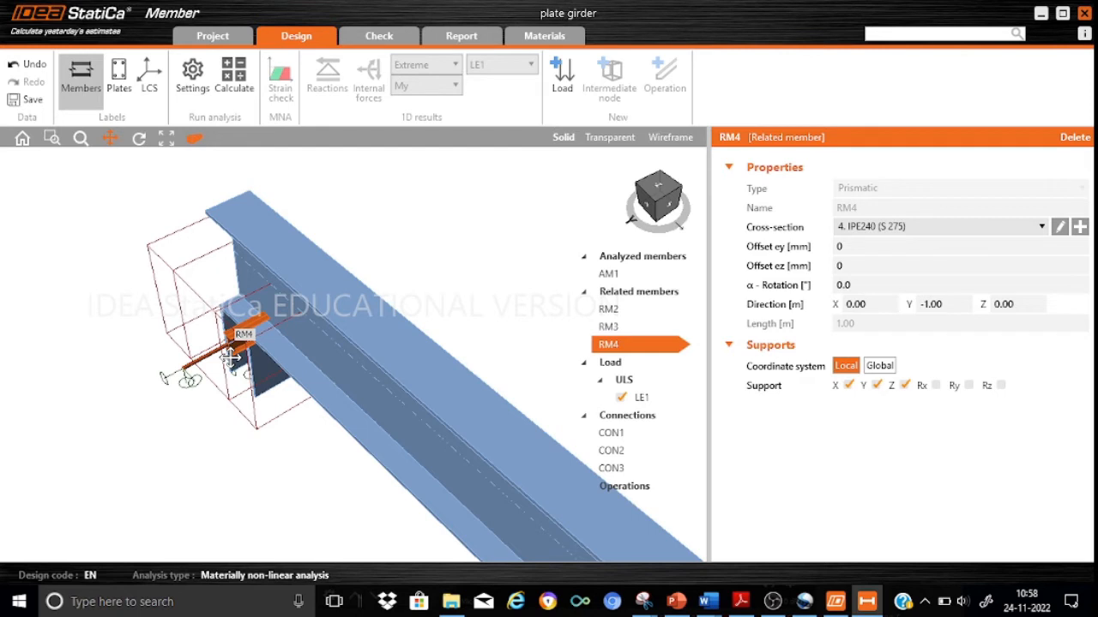
Set the ez offset of related member RM4 to 1370 mm and inspect its position on the girder's top flange.
{"action": "left_click", "coordinate": [855, 266]}
{"action": "type", "text": "137"}
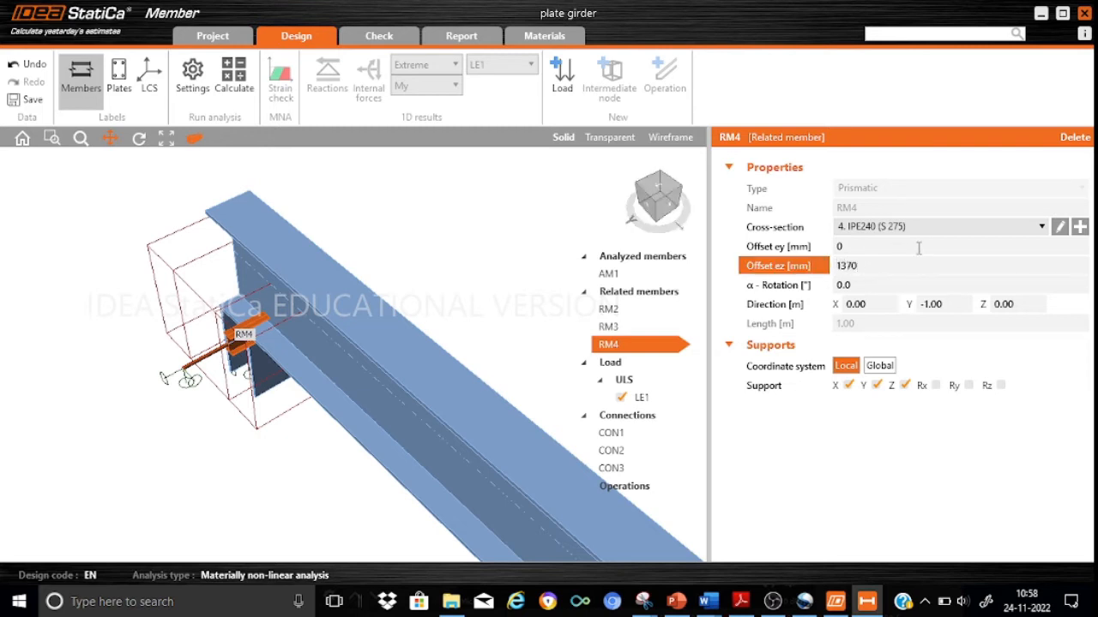
{"action": "type", "text": "0"}
{"action": "key", "text": "Return"}
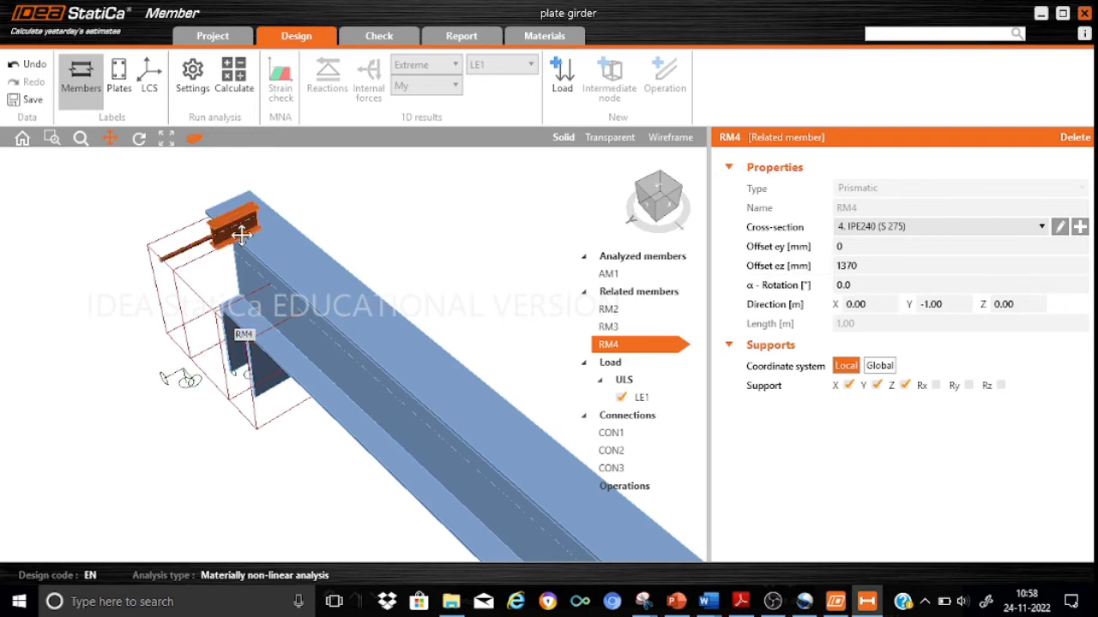
{"action": "scroll", "coordinate": [355, 221], "scroll_direction": "up", "scroll_amount": 3}
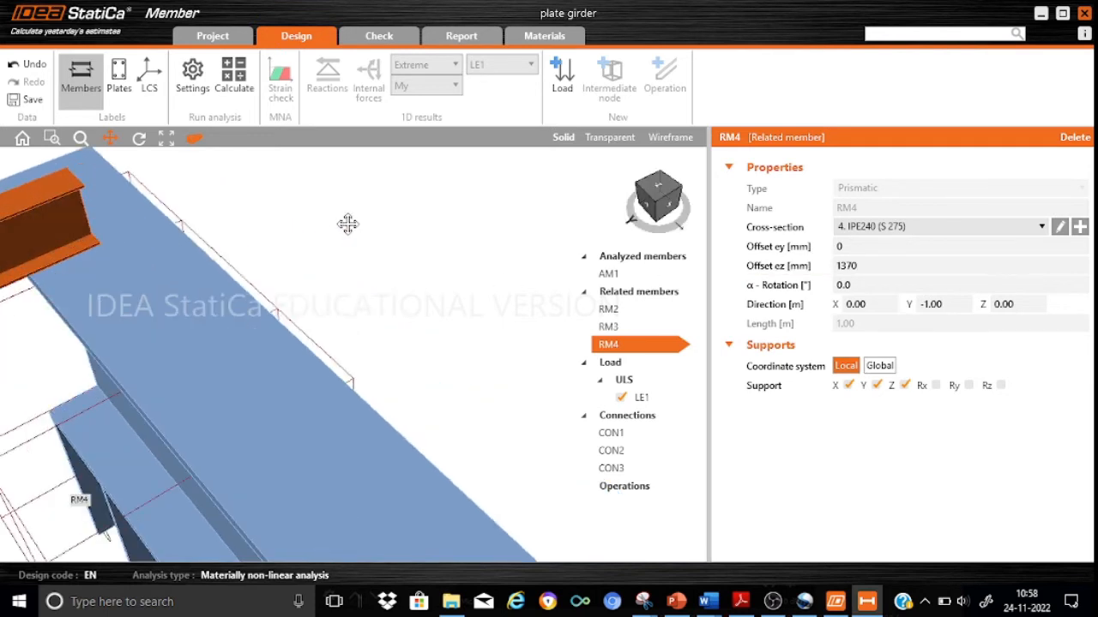
{"action": "scroll", "coordinate": [225, 321], "scroll_direction": "up", "scroll_amount": 2}
{"action": "scroll", "coordinate": [226, 321], "scroll_direction": "down", "scroll_amount": 3}
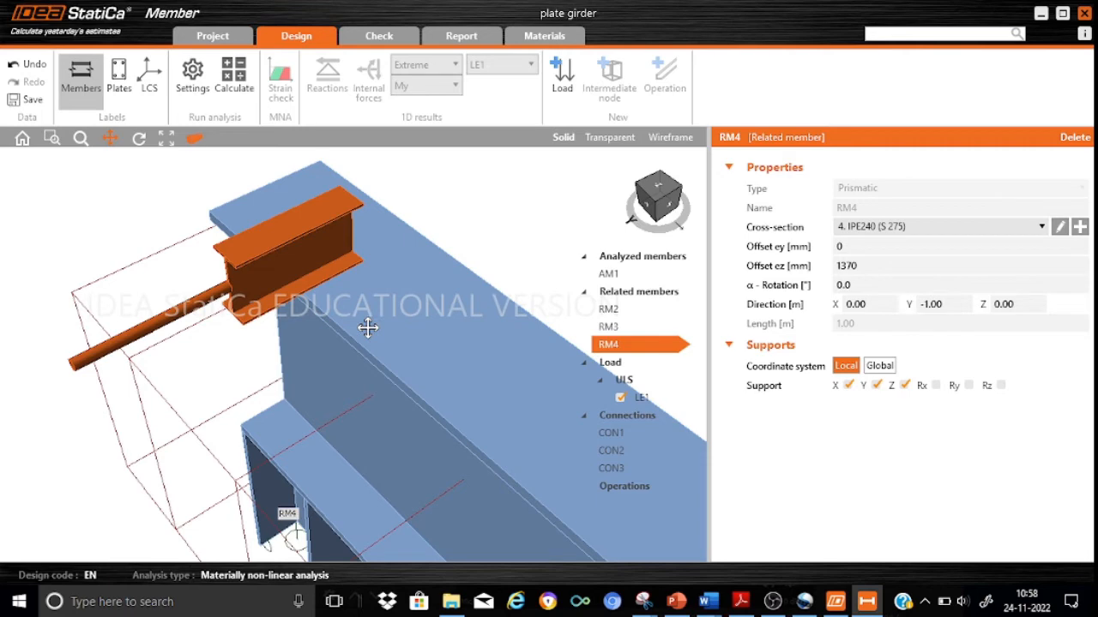
{"action": "scroll", "coordinate": [368, 327], "scroll_direction": "down", "scroll_amount": 3}
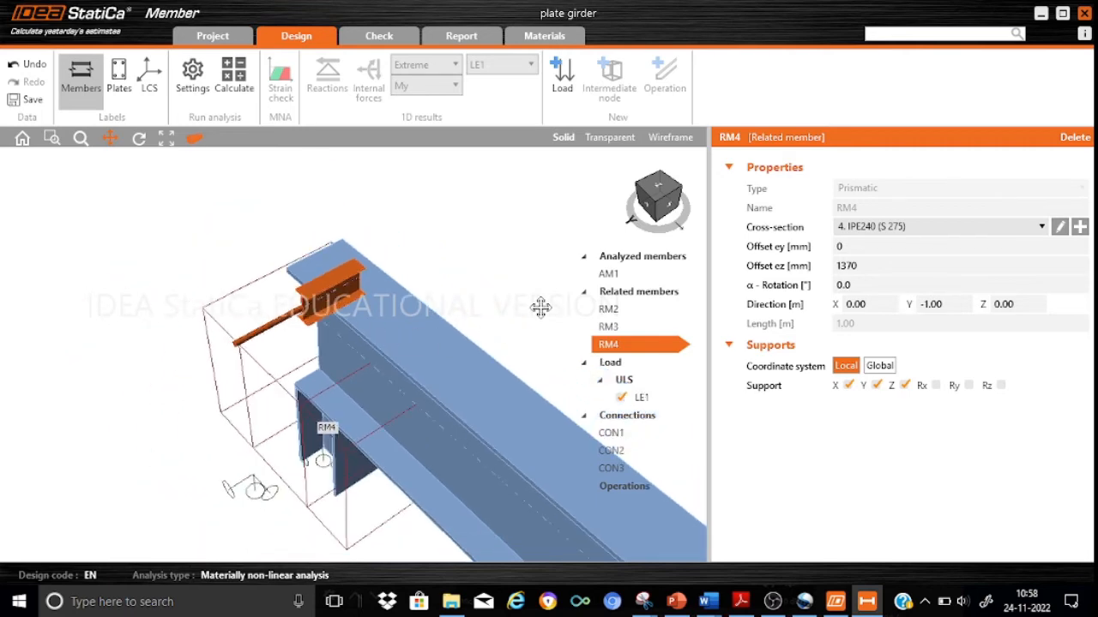
Add another intermediate node on AM1 at an absolute position of 7 m and attach an ended related member in the Y direction.
{"action": "left_click_drag", "start_coordinate": [540, 307], "coordinate": [334, 248]}
{"action": "scroll", "coordinate": [413, 325], "scroll_direction": "down", "scroll_amount": 2}
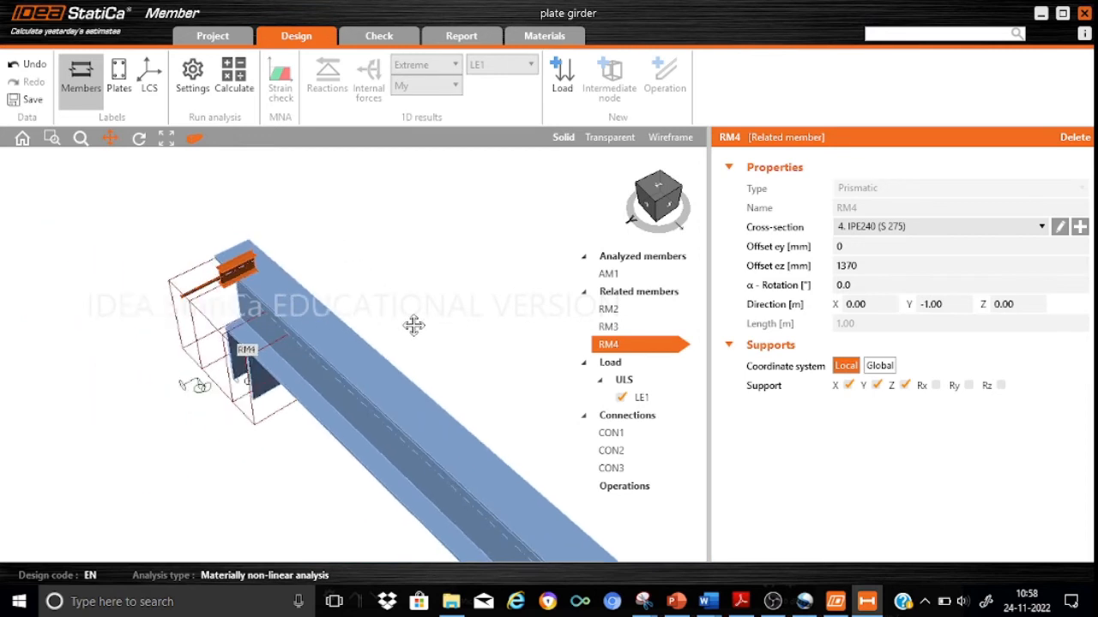
{"action": "left_click_drag", "start_coordinate": [449, 372], "coordinate": [346, 238]}
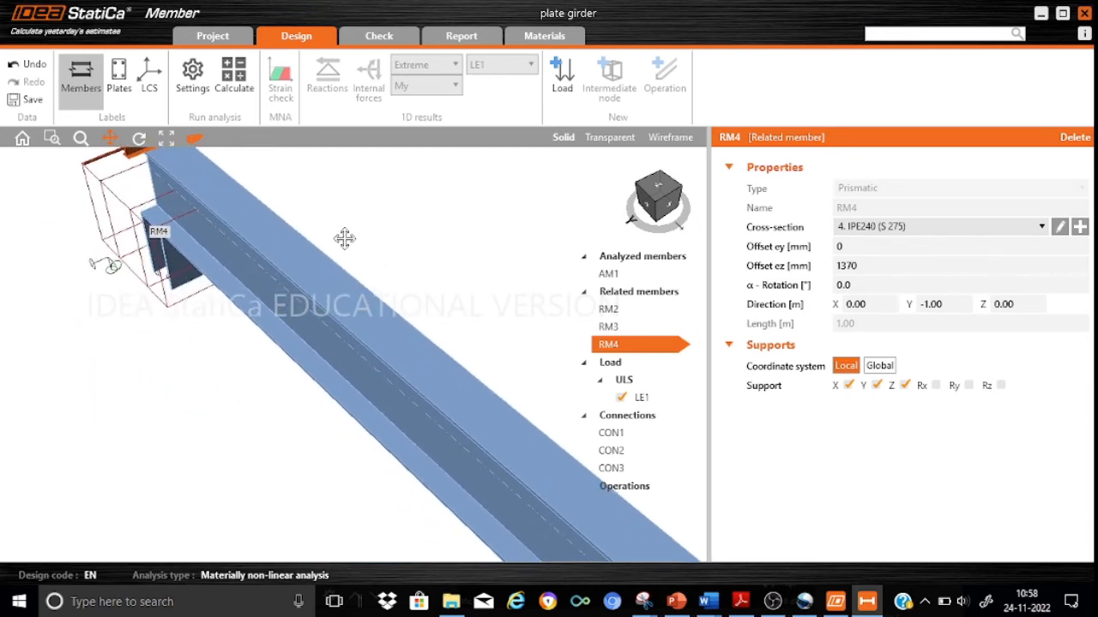
{"action": "scroll", "coordinate": [344, 238], "scroll_direction": "down", "scroll_amount": 2}
{"action": "left_click_drag", "start_coordinate": [265, 388], "coordinate": [150, 374]}
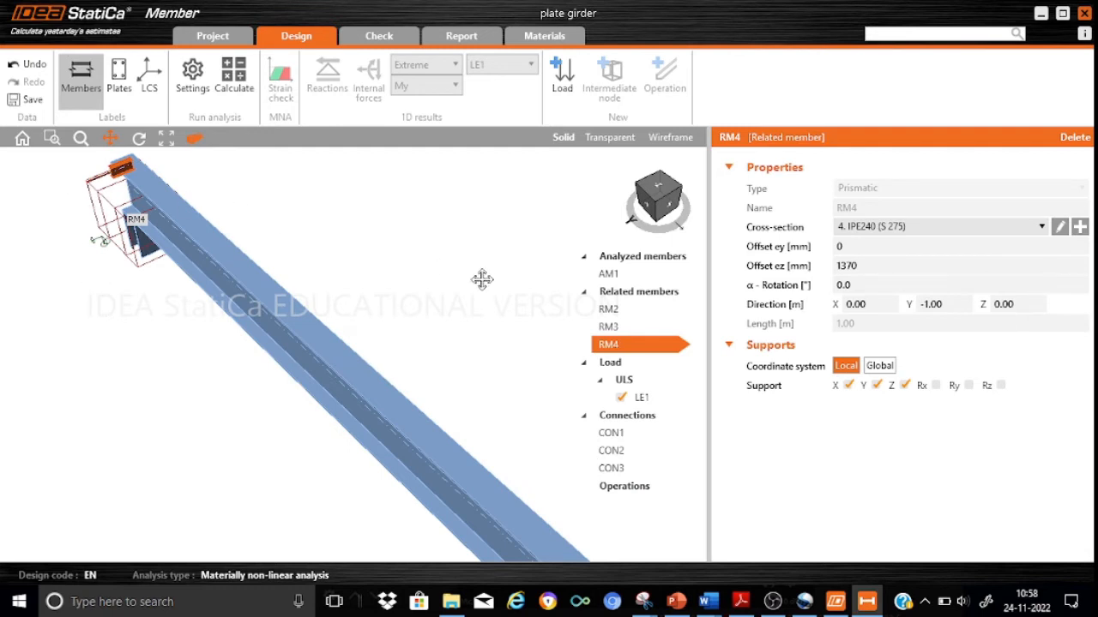
{"action": "left_click", "coordinate": [623, 280]}
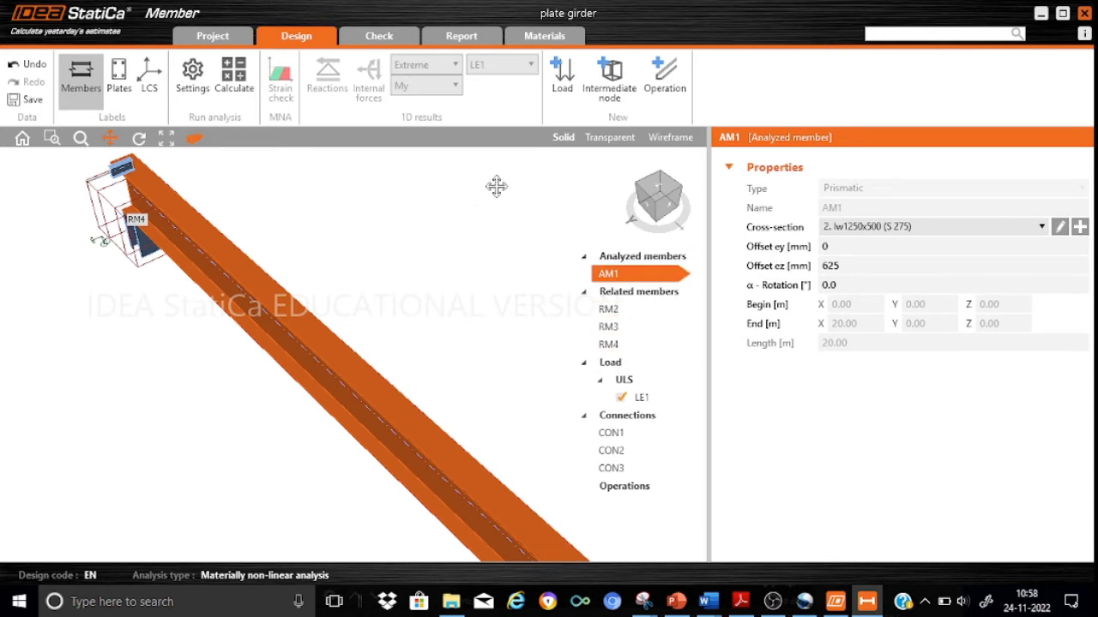
{"action": "left_click", "coordinate": [616, 77]}
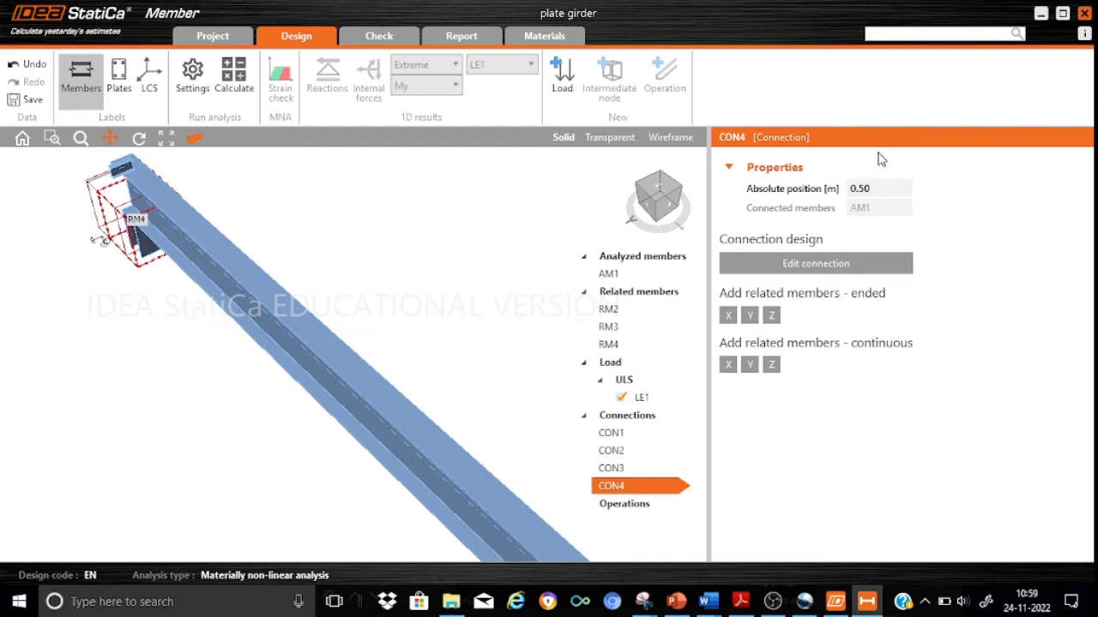
{"action": "left_click", "coordinate": [878, 187]}
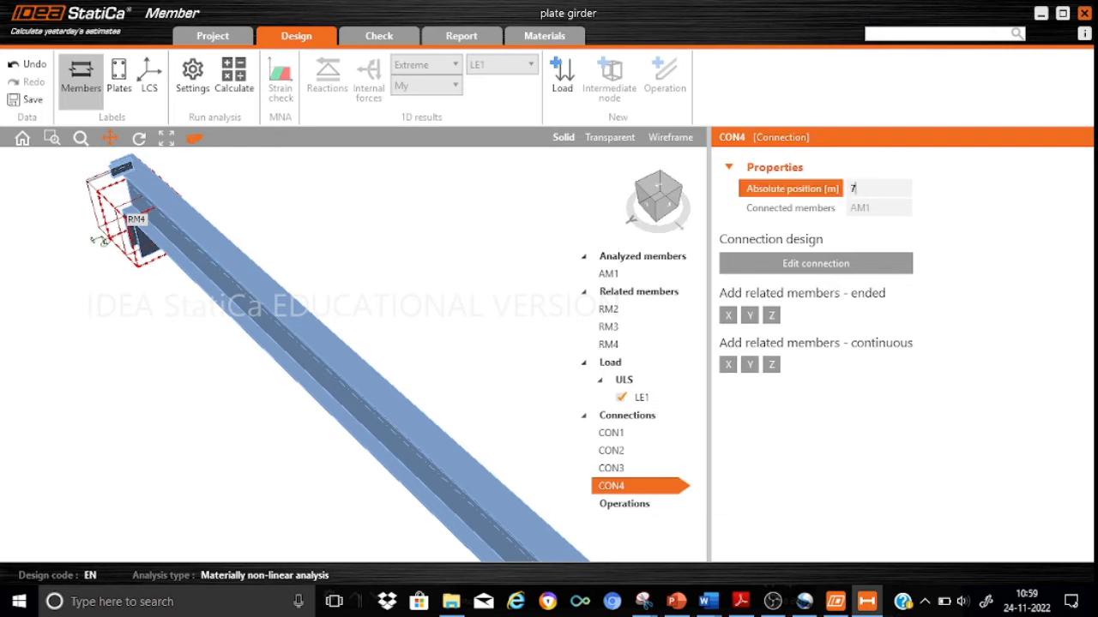
{"action": "type", "text": "7"}
{"action": "left_click", "coordinate": [750, 316]}
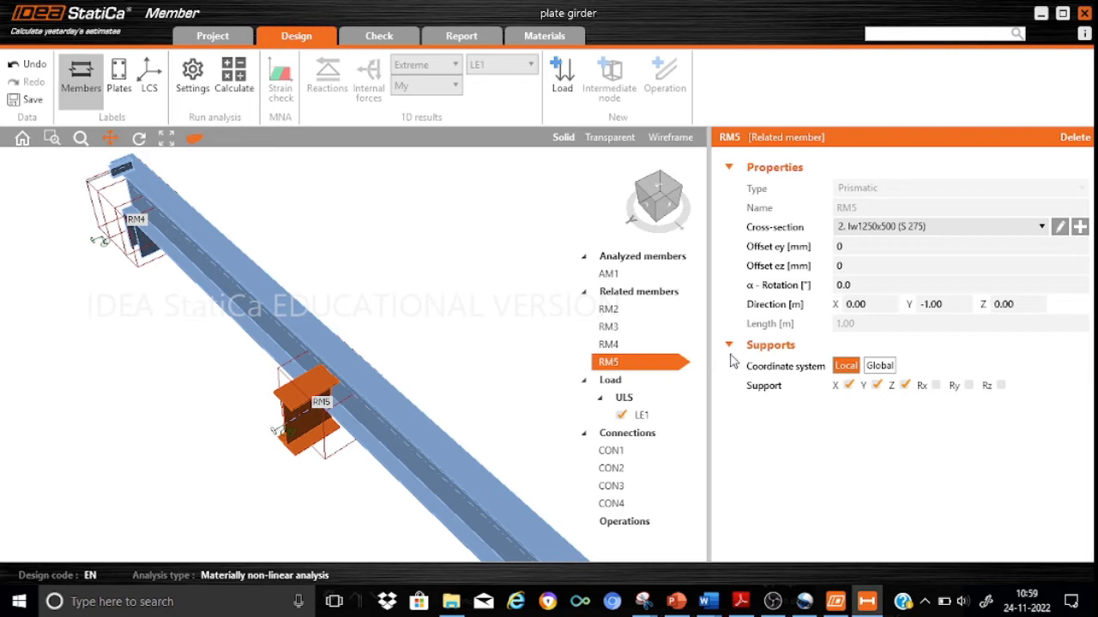
Assign the IPE240 (S 275) cross-section to related member RM5 and set its ez offset to 1370 mm.
{"action": "left_click", "coordinate": [1042, 226]}
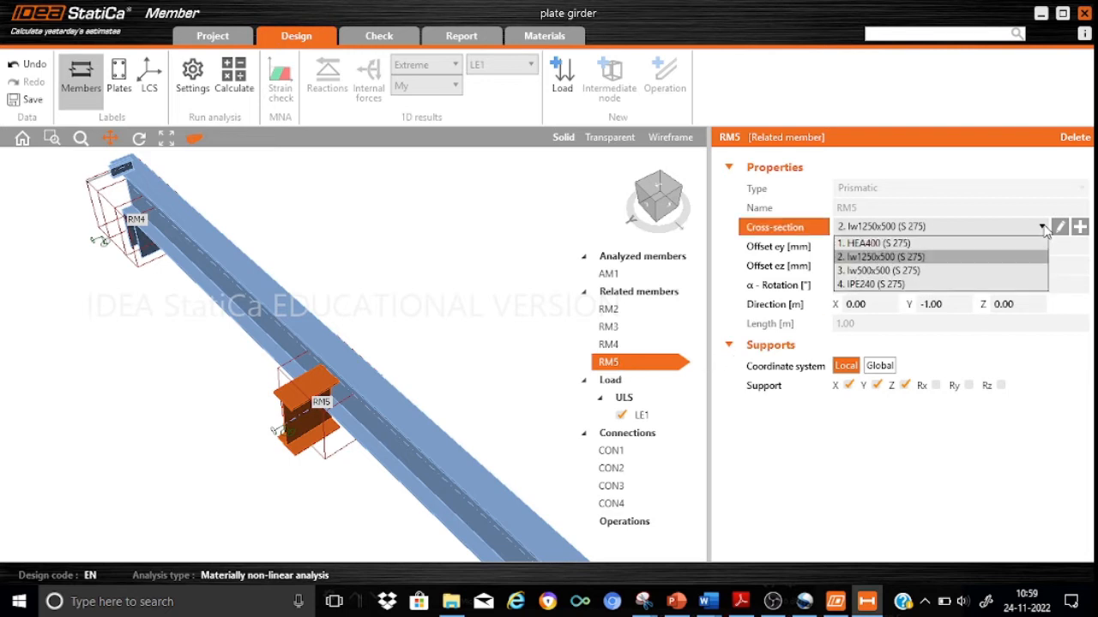
{"action": "left_click", "coordinate": [914, 285]}
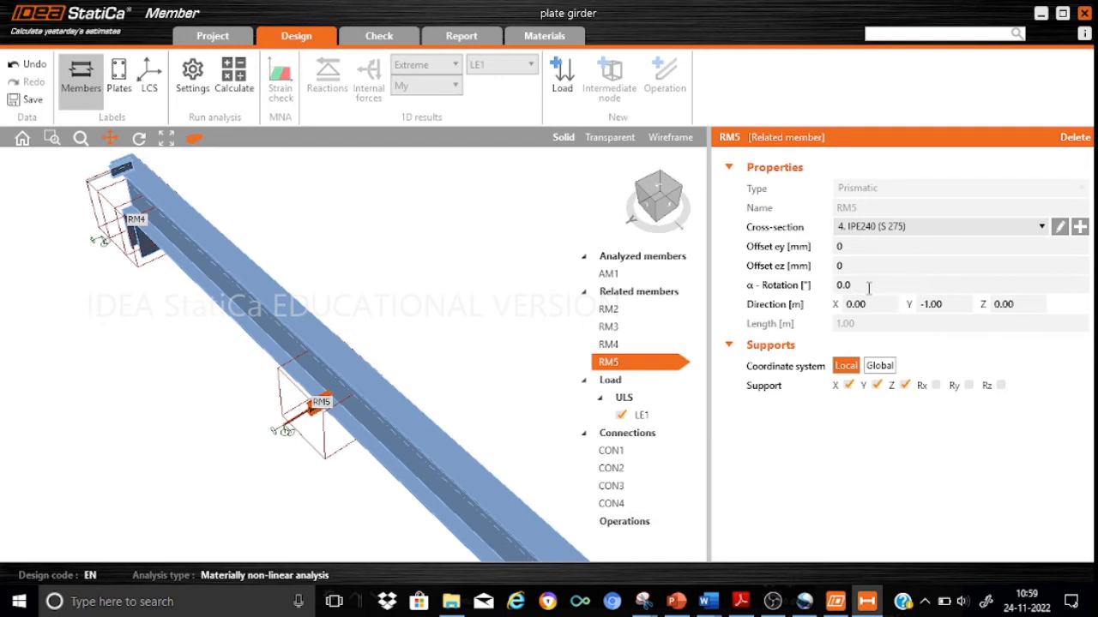
{"action": "left_click", "coordinate": [852, 266]}
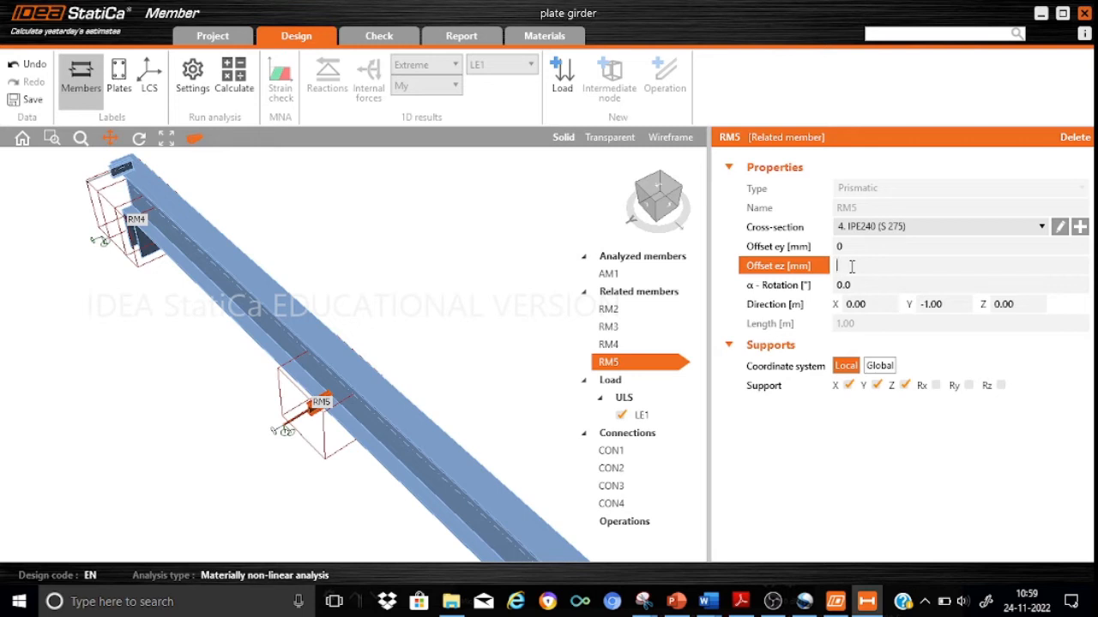
{"action": "type", "text": "1370"}
{"action": "key", "text": "Return"}
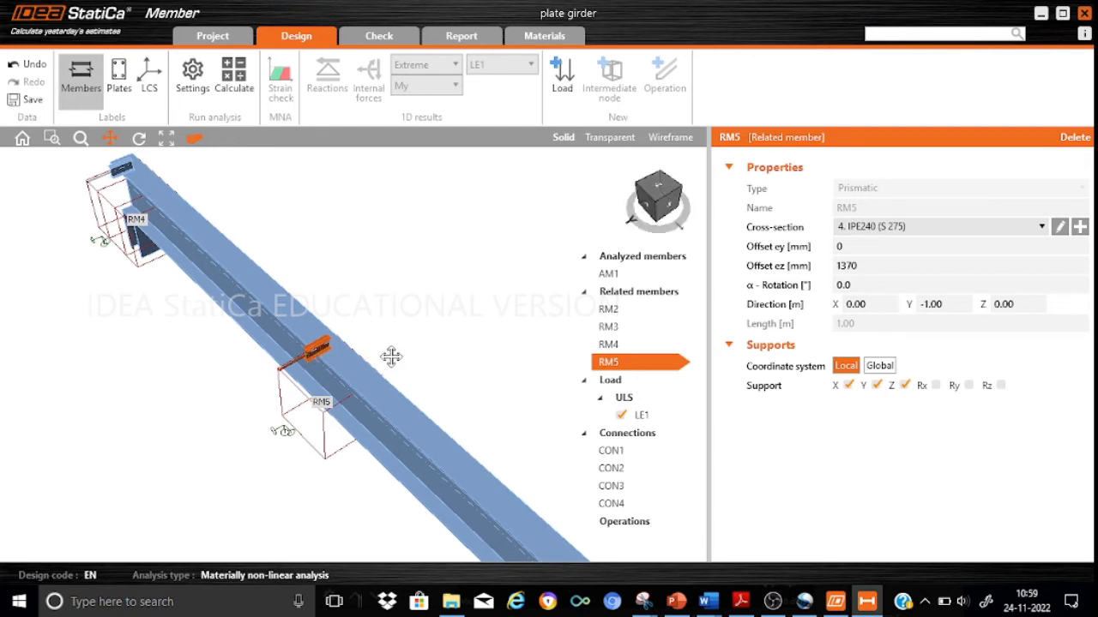
{"action": "scroll", "coordinate": [387, 355], "scroll_direction": "up", "scroll_amount": 5}
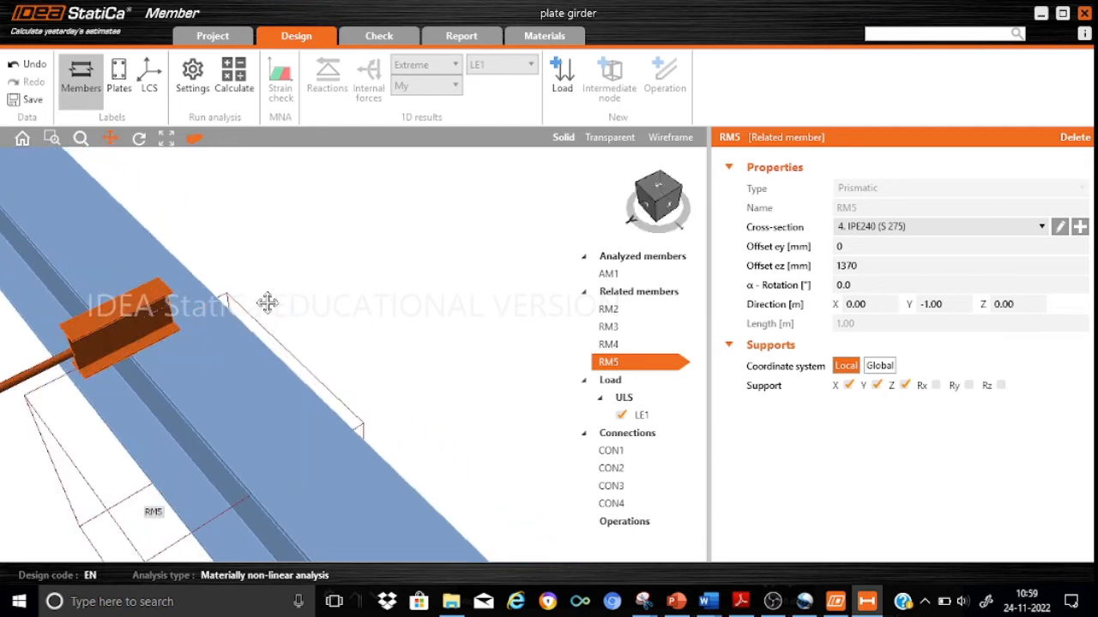
{"action": "scroll", "coordinate": [385, 272], "scroll_direction": "down", "scroll_amount": 5}
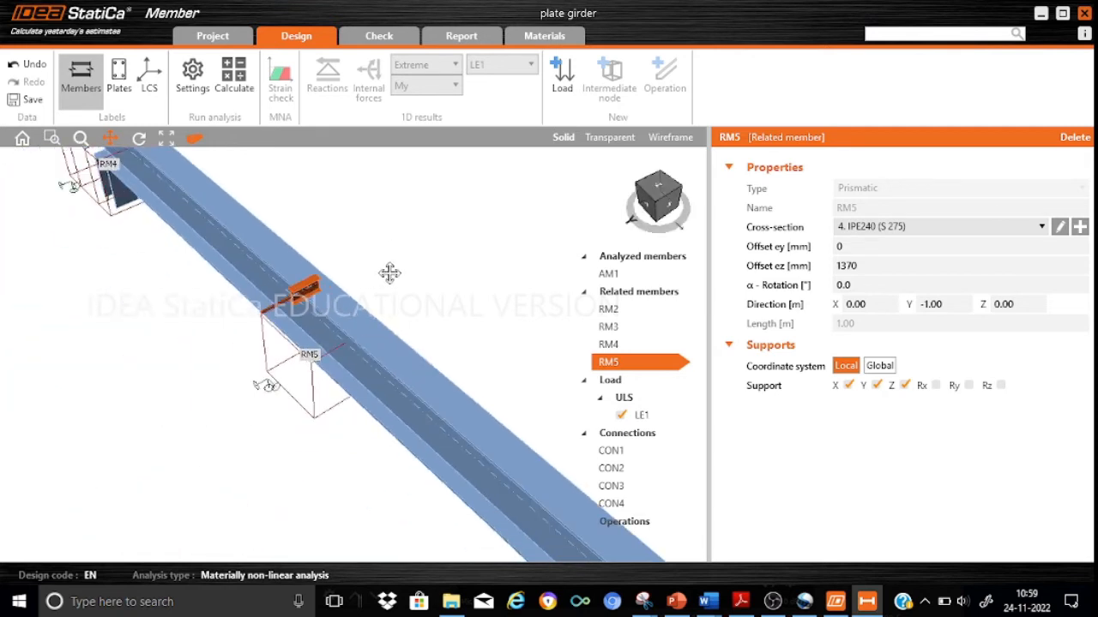
{"action": "left_click_drag", "start_coordinate": [274, 385], "coordinate": [155, 363]}
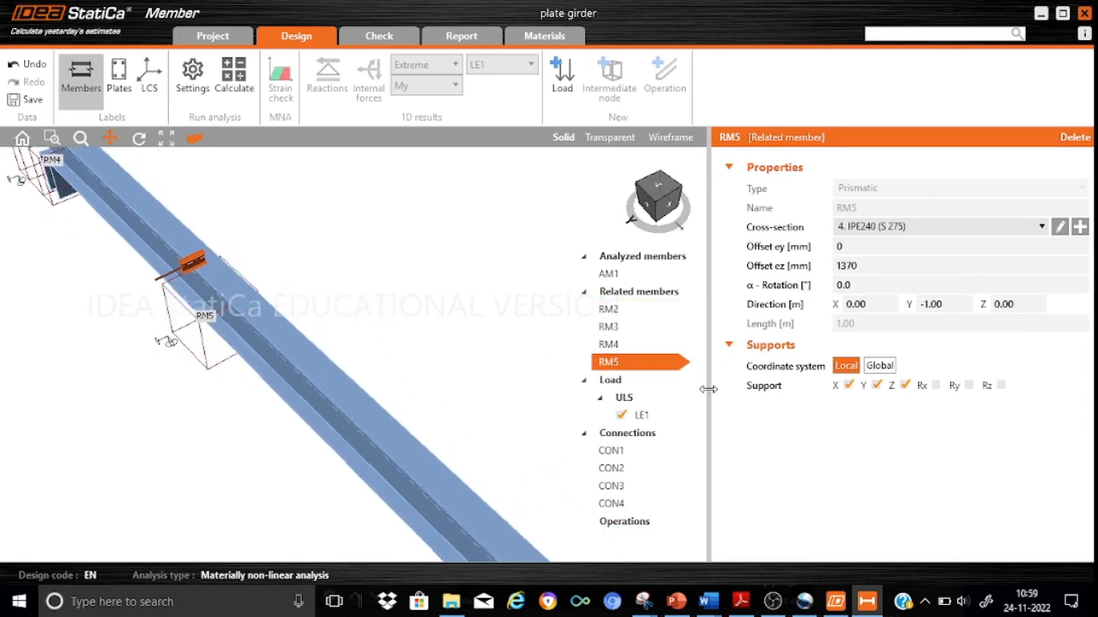
Add a further intermediate node on AM1 between RM5 and the far support and attach an ended related member in the Y direction.
{"action": "left_click", "coordinate": [628, 271]}
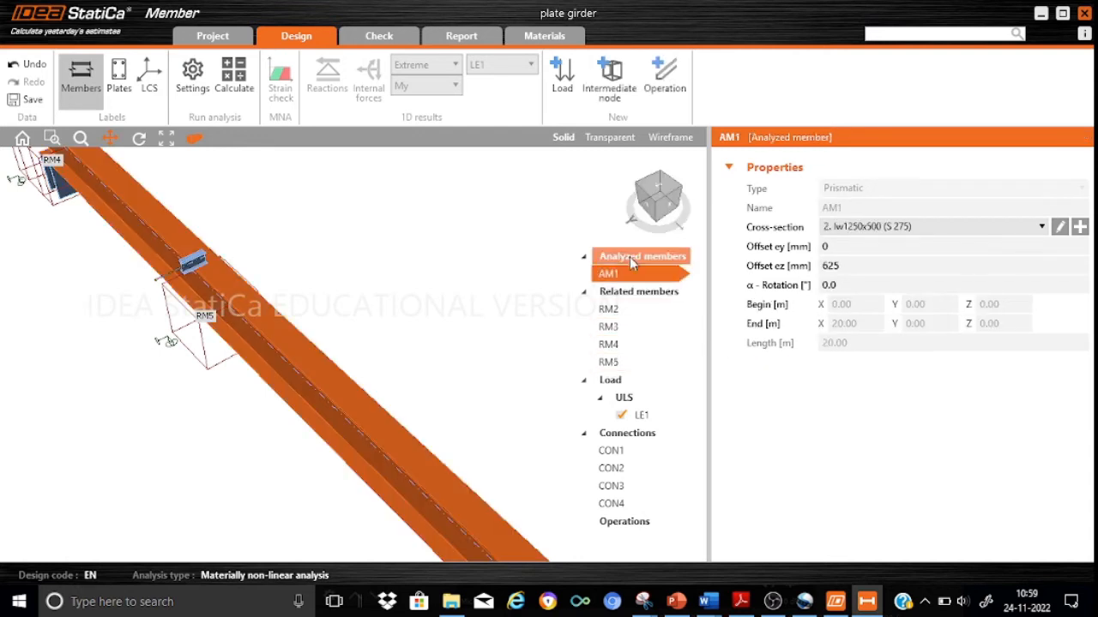
{"action": "left_click", "coordinate": [611, 86]}
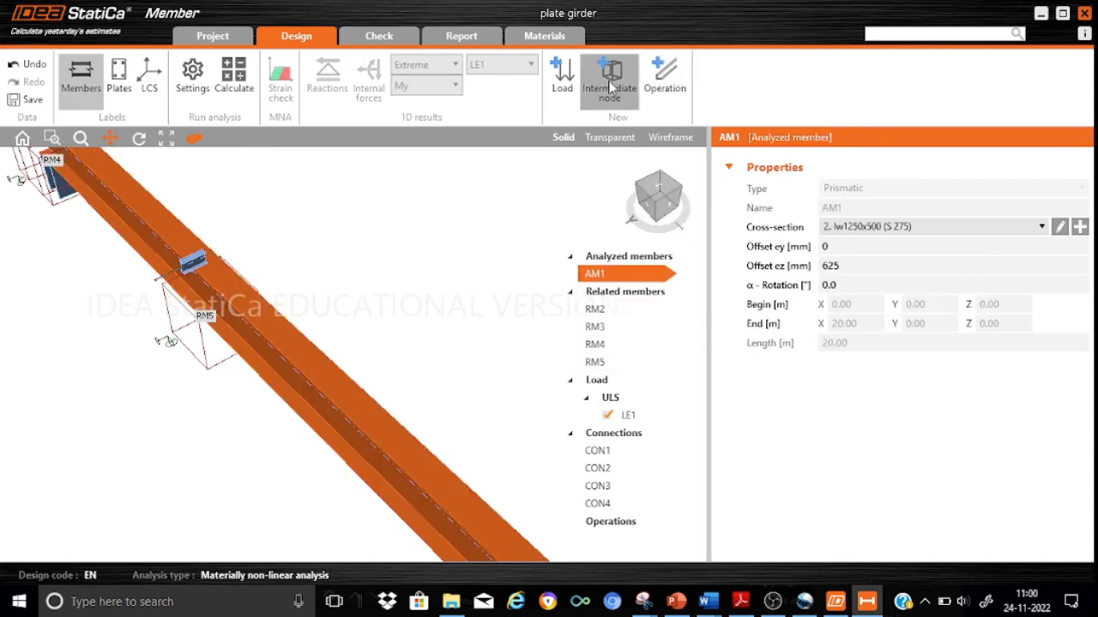
{"action": "left_click", "coordinate": [878, 187]}
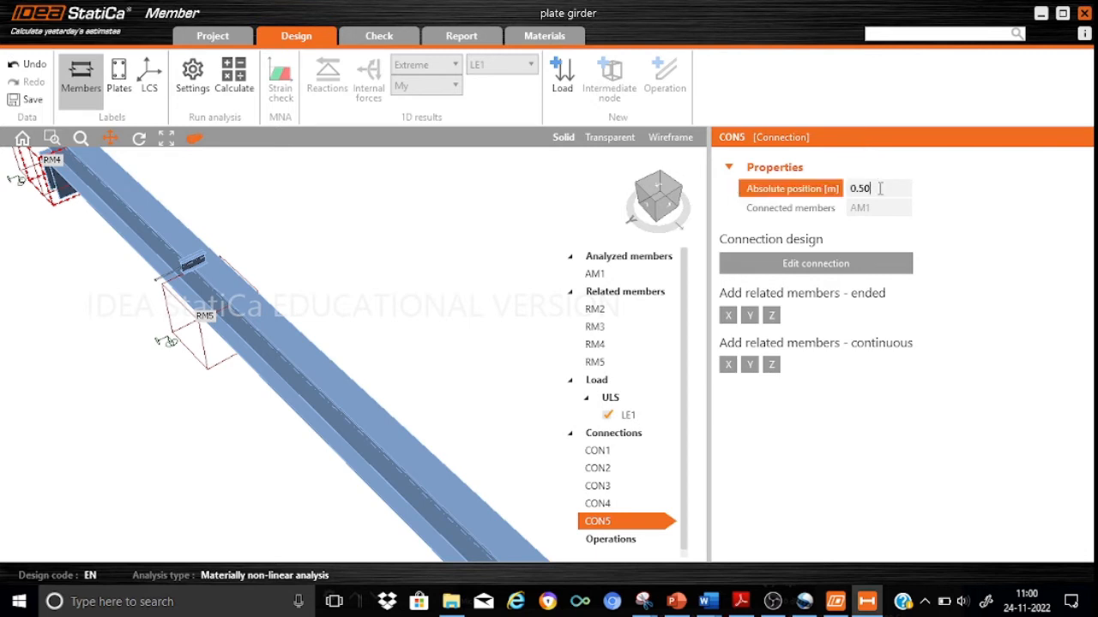
{"action": "type", "text": "13"}
{"action": "left_click", "coordinate": [750, 315]}
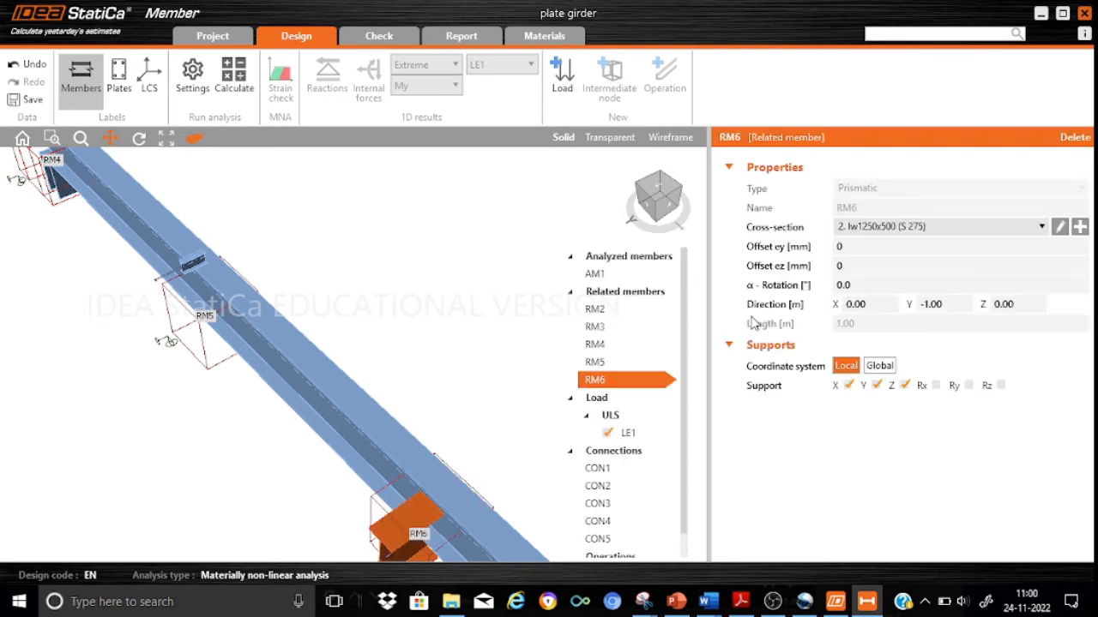
Assign the IPE240 (S 275) cross-section to related member RM6 and set its ez offset to 1370 mm.
{"action": "left_click_drag", "start_coordinate": [489, 433], "coordinate": [427, 328]}
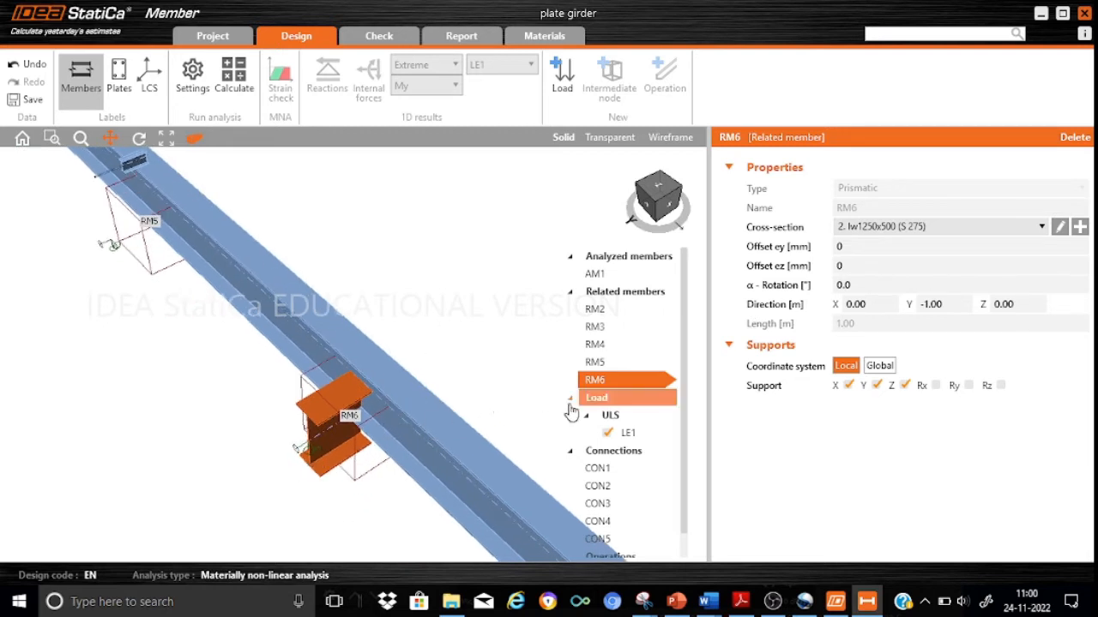
{"action": "left_click", "coordinate": [1043, 227]}
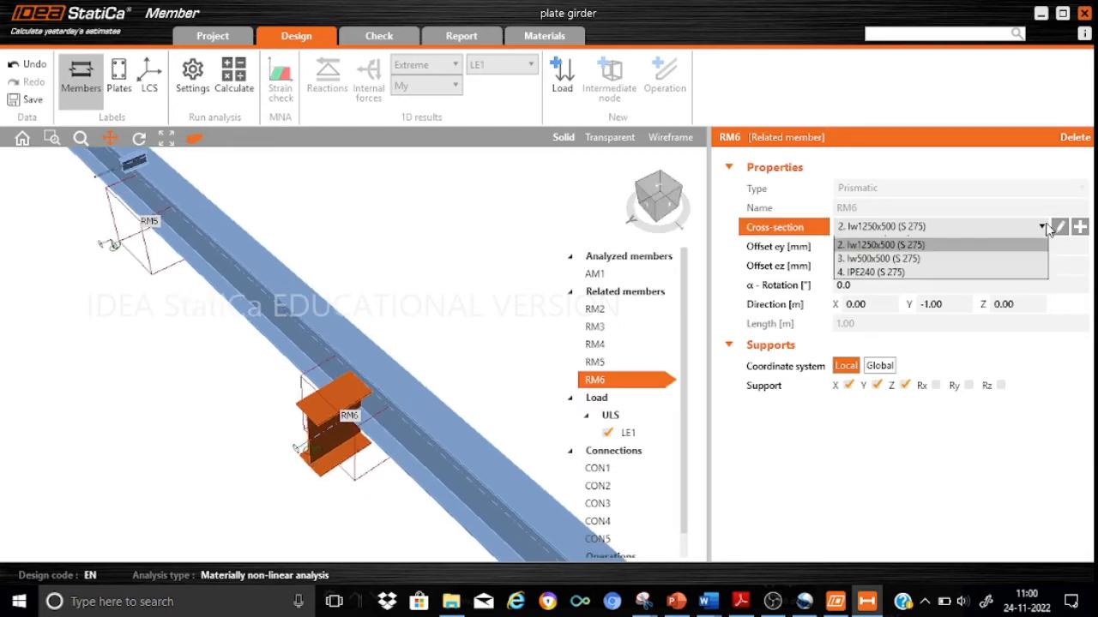
{"action": "left_click", "coordinate": [899, 286]}
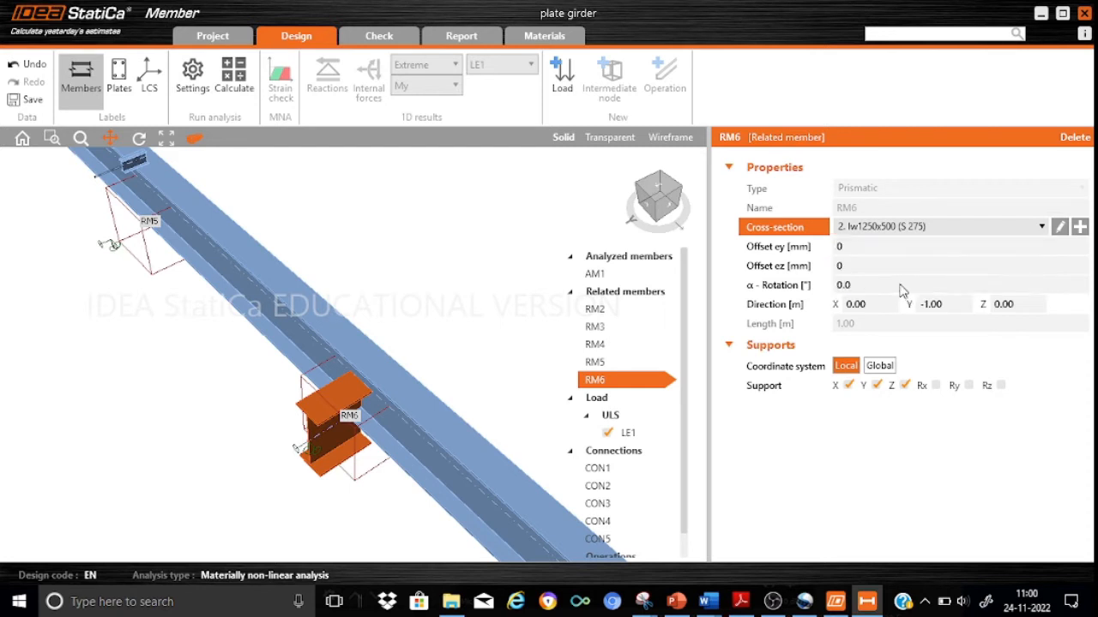
{"action": "left_click", "coordinate": [854, 266]}
{"action": "key", "text": "BackSpace"}
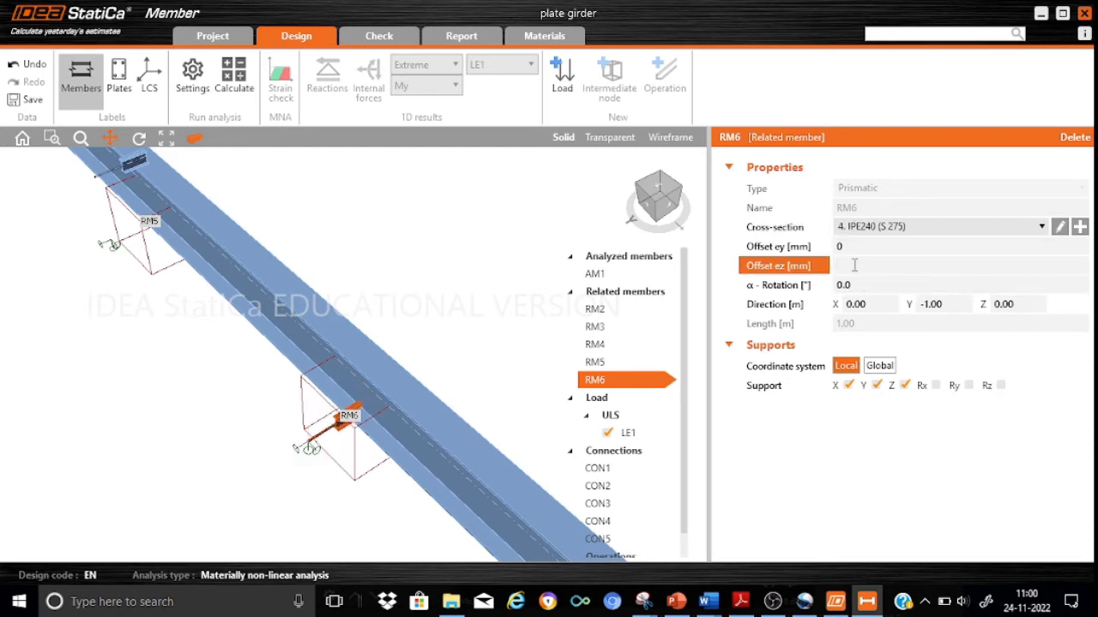
{"action": "type", "text": "1370"}
{"action": "key", "text": "Return"}
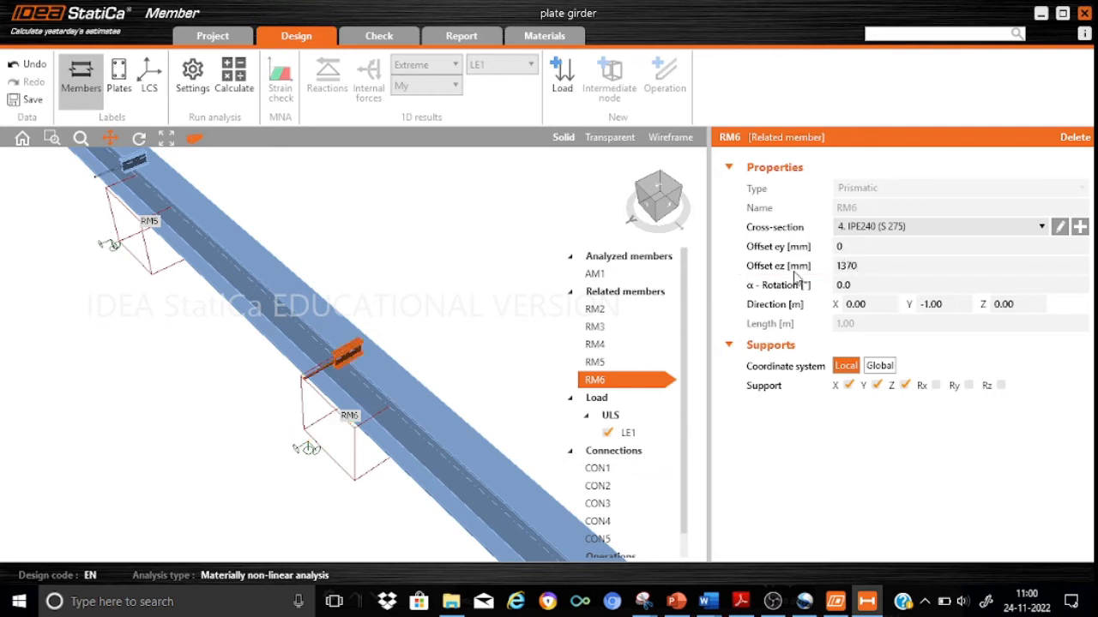
Add an intermediate node on AM1 at an absolute position of 19.5 m and attach an ended related member in the Y direction.
{"action": "left_click_drag", "start_coordinate": [428, 348], "coordinate": [260, 268]}
{"action": "left_click_drag", "start_coordinate": [411, 376], "coordinate": [374, 269]}
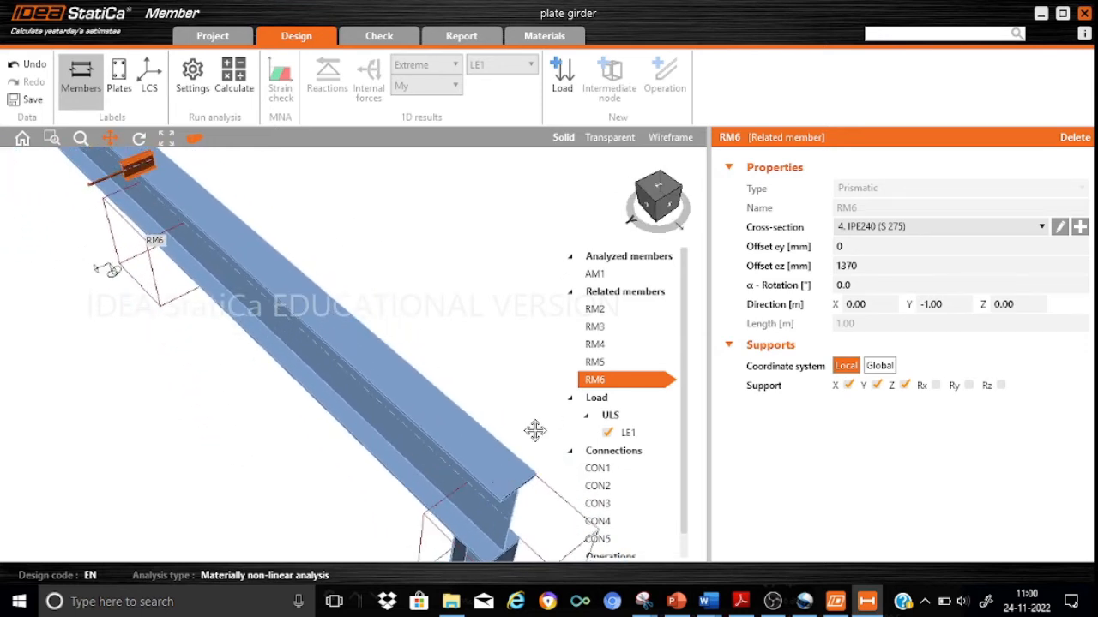
{"action": "left_click", "coordinate": [611, 274]}
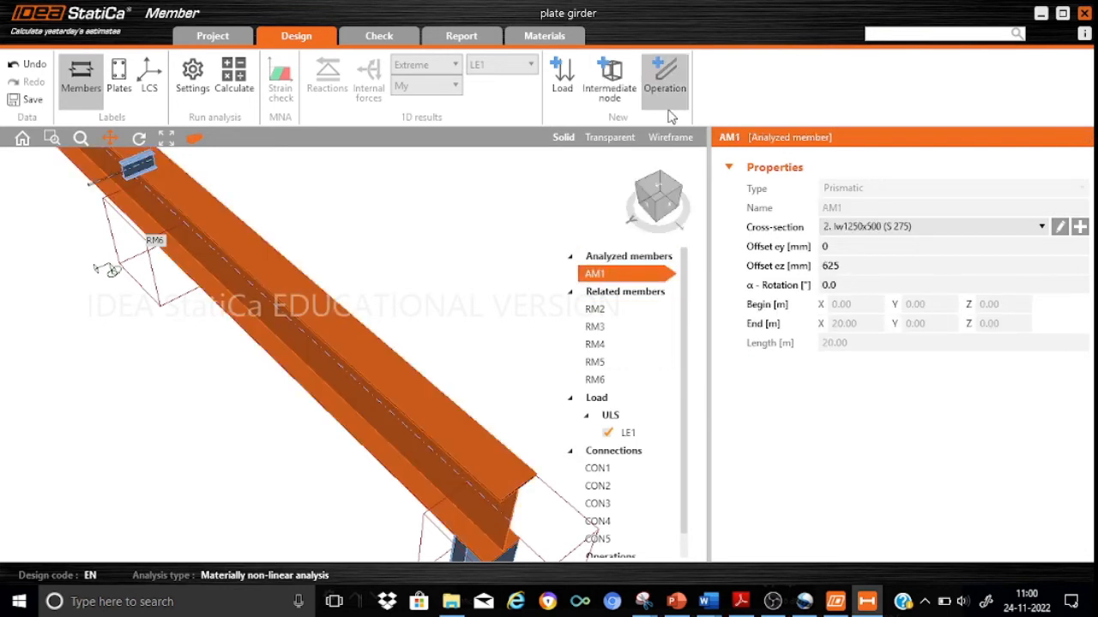
{"action": "left_click", "coordinate": [619, 102]}
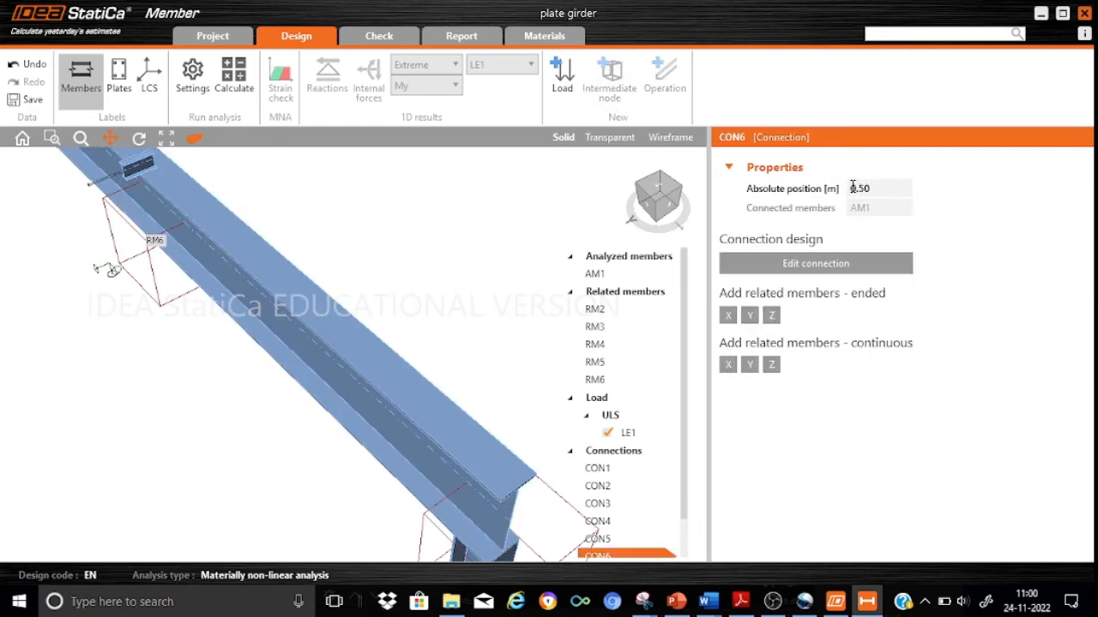
{"action": "left_click", "coordinate": [853, 188]}
{"action": "left_click", "coordinate": [851, 189]}
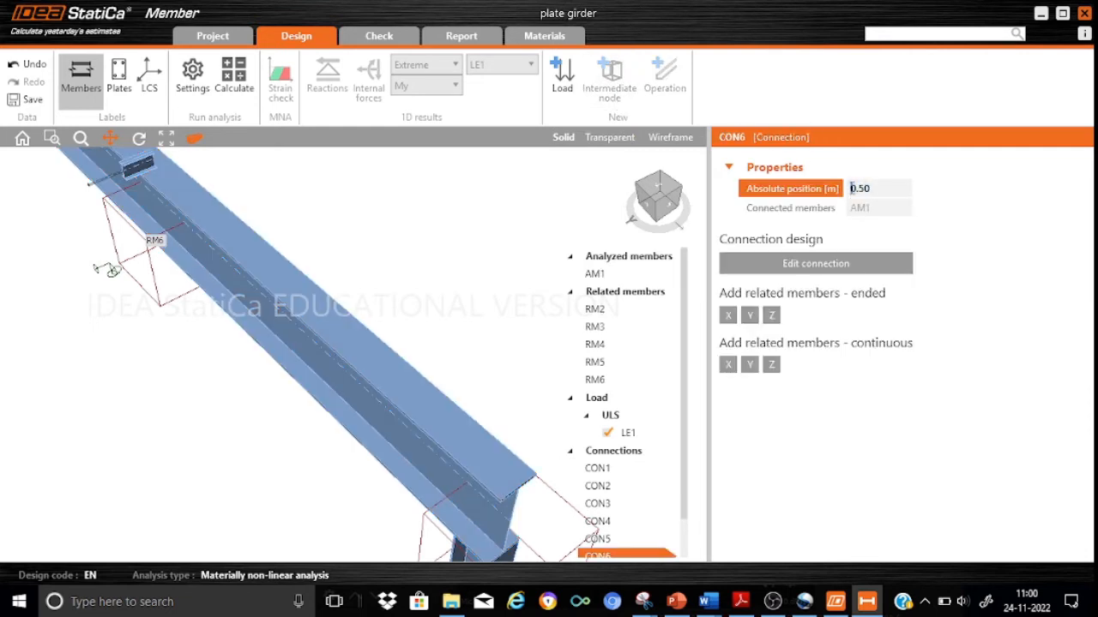
{"action": "type", "text": "19.5"}
{"action": "key", "text": "Delete"}
{"action": "key", "text": "Delete"}
{"action": "key", "text": "Delete"}
{"action": "key", "text": "Delete"}
{"action": "left_click", "coordinate": [750, 316]}
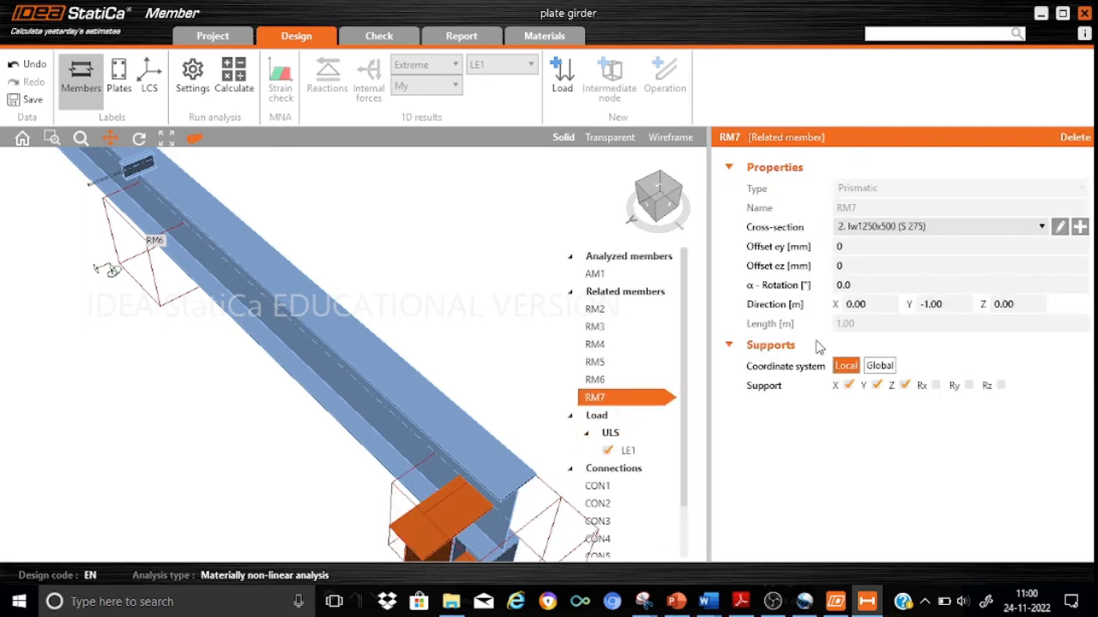
Assign the IPE240 (S 275) cross-section to related member RM7 and set its ez offset to 1370 mm.
{"action": "left_click", "coordinate": [1041, 226]}
{"action": "left_click", "coordinate": [914, 286]}
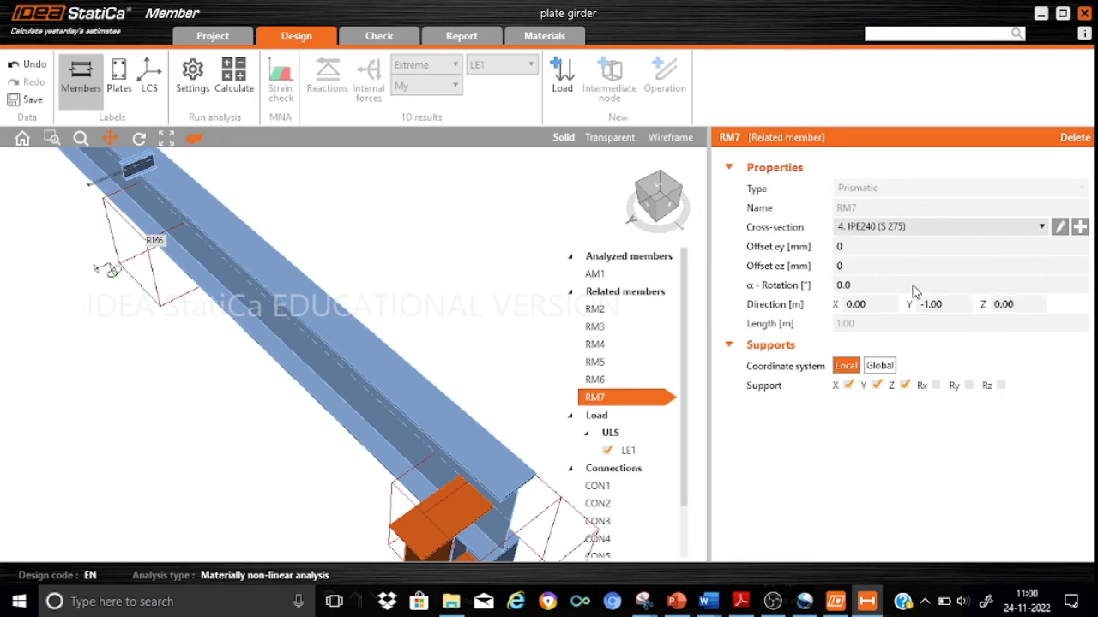
{"action": "left_click", "coordinate": [854, 265]}
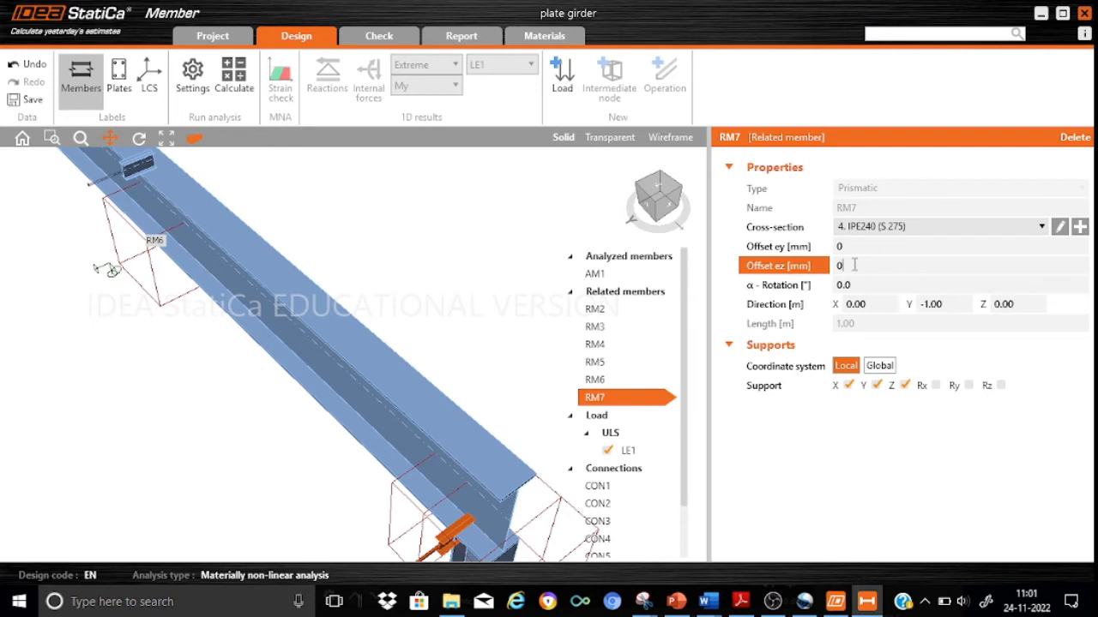
{"action": "type", "text": "1370"}
{"action": "key", "text": "Return"}
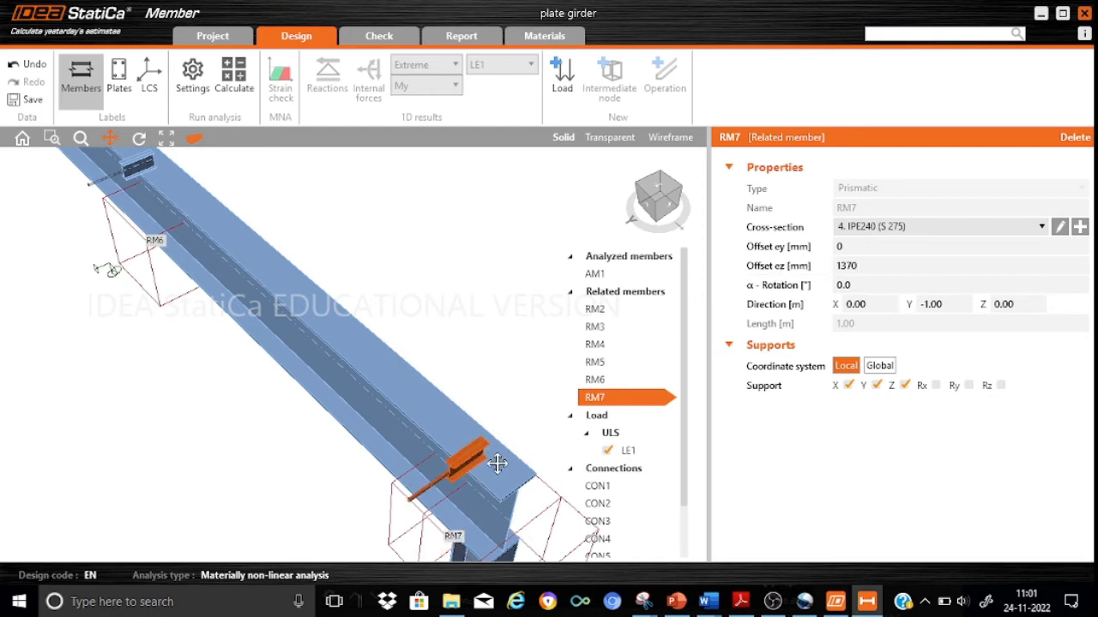
{"action": "scroll", "coordinate": [498, 469], "scroll_direction": "up", "scroll_amount": 5}
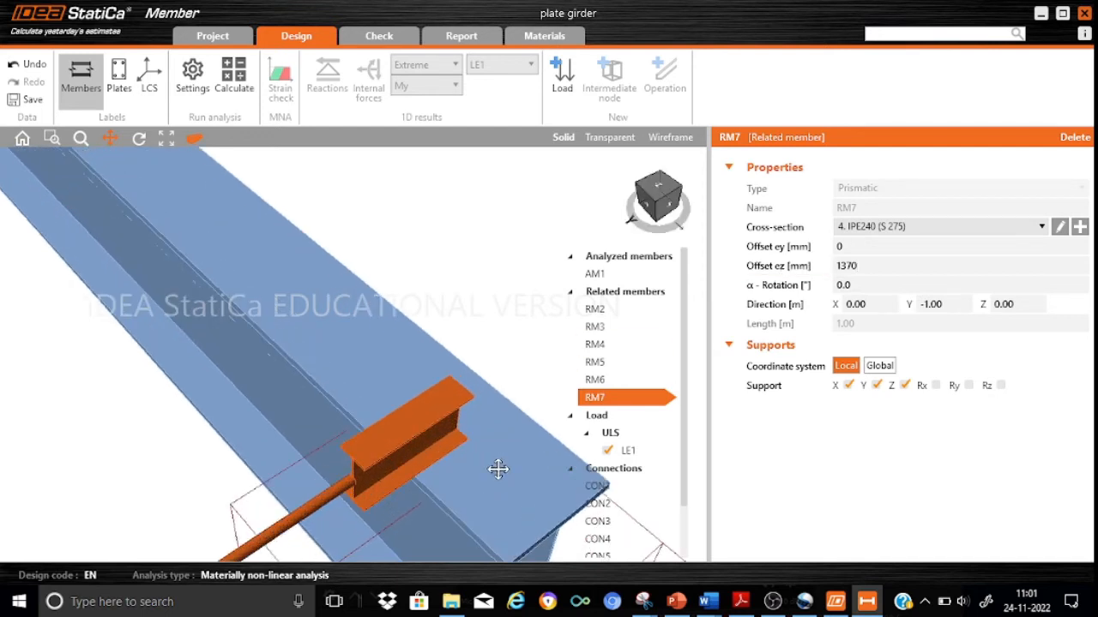
{"action": "left_click_drag", "start_coordinate": [470, 397], "coordinate": [473, 363]}
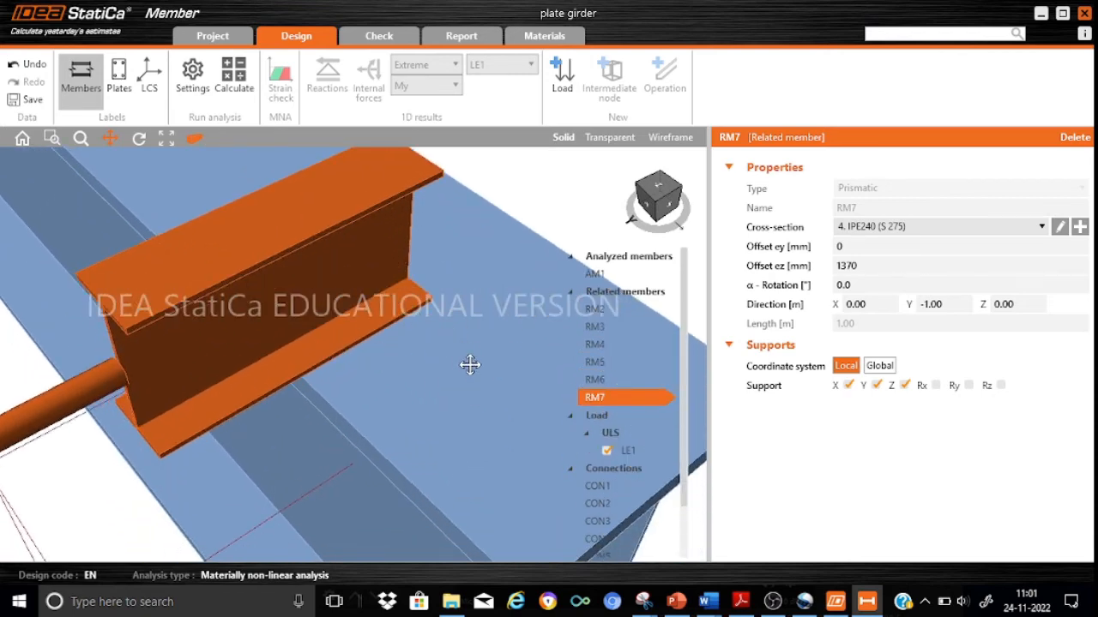
{"action": "scroll", "coordinate": [470, 356], "scroll_direction": "down", "scroll_amount": 5}
{"action": "scroll", "coordinate": [502, 352], "scroll_direction": "down", "scroll_amount": 5}
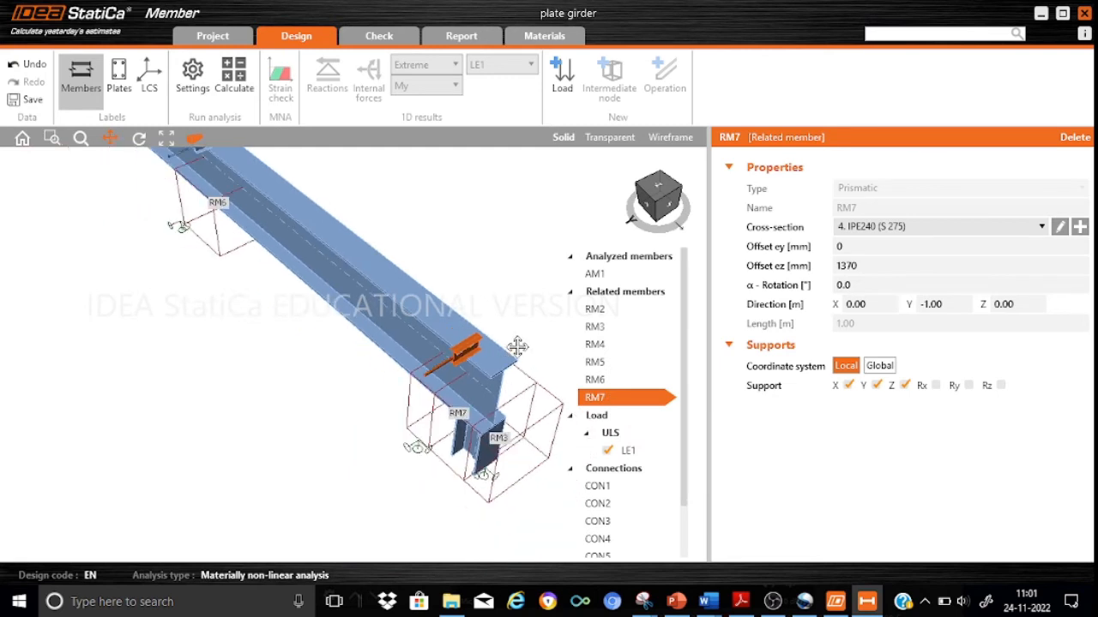
{"action": "left_click_drag", "start_coordinate": [303, 357], "coordinate": [306, 440]}
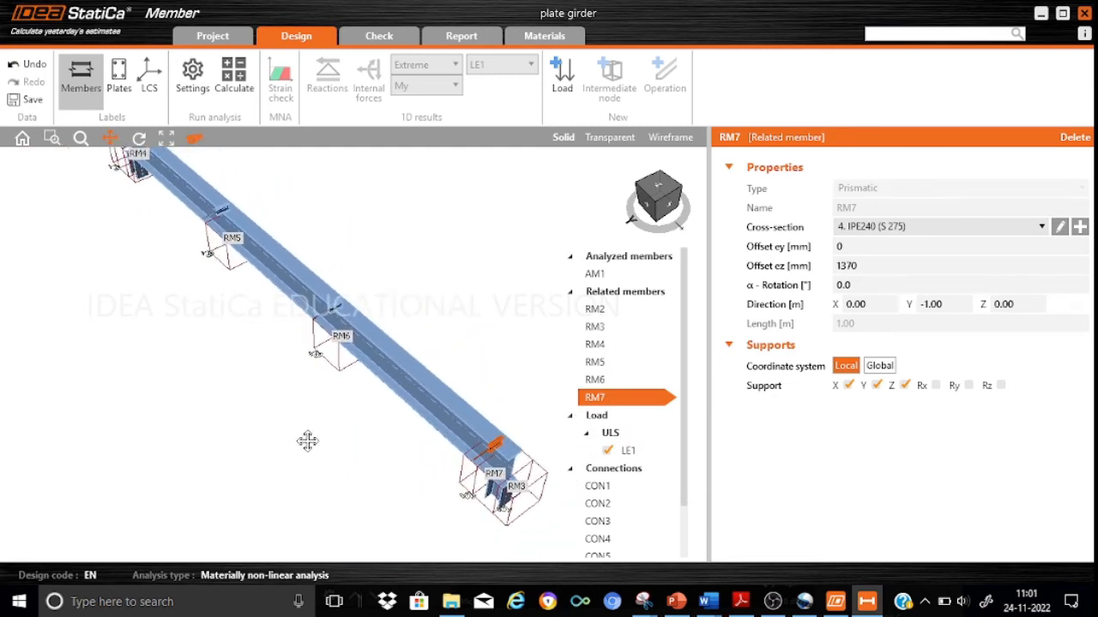
{"action": "scroll", "coordinate": [283, 438], "scroll_direction": "down", "scroll_amount": 3}
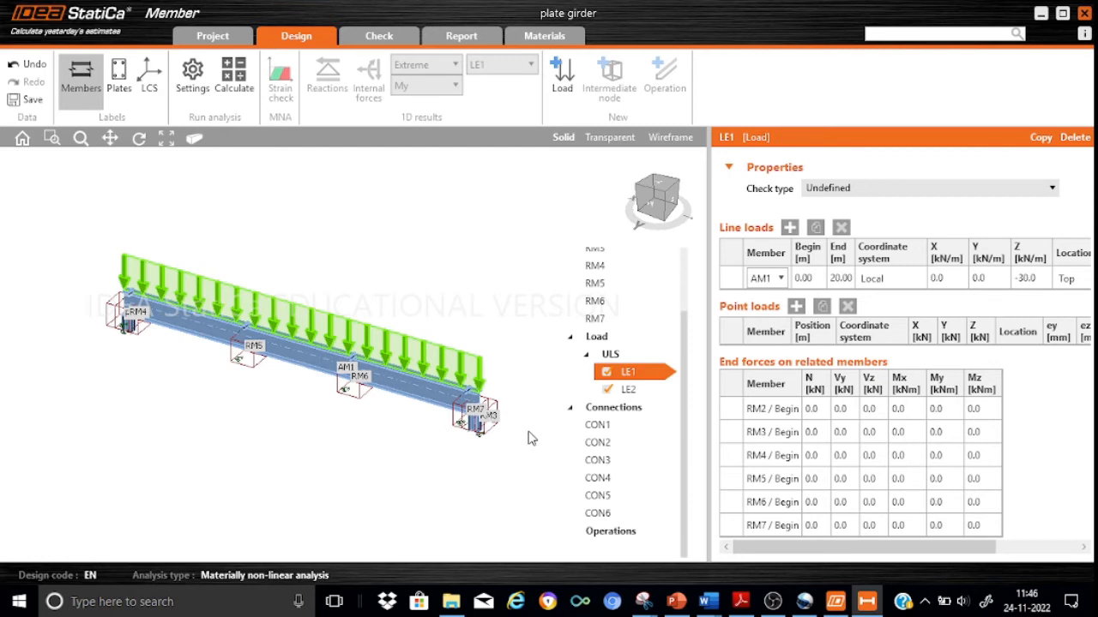
Open connection CON1 for editing and add a beam-to-column end plate operation with M20 6.8 bolts.
{"action": "left_click", "coordinate": [600, 426]}
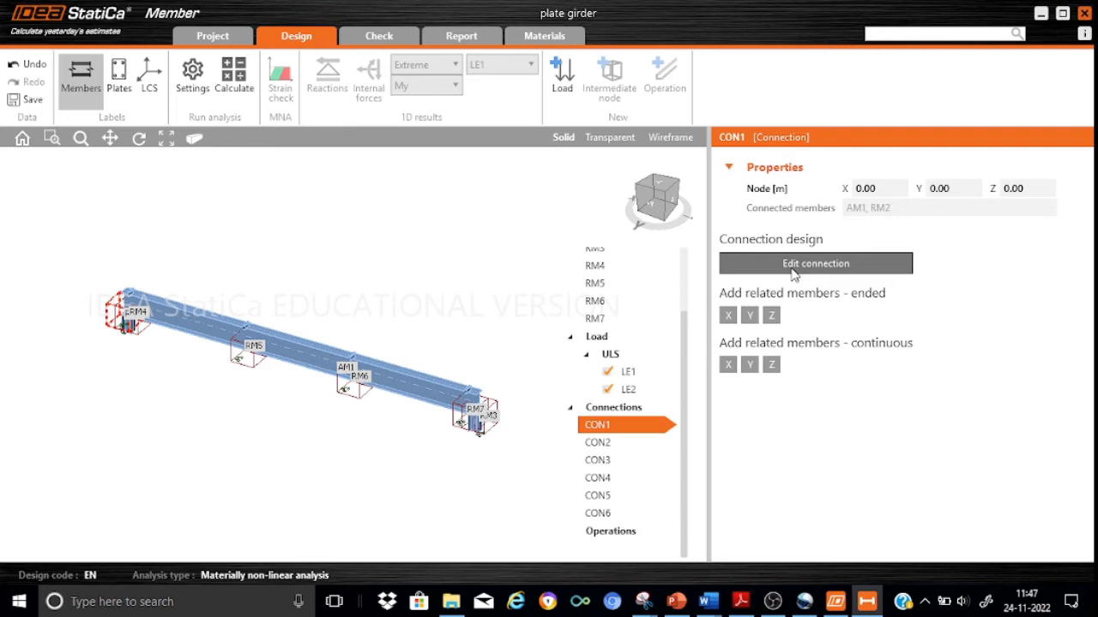
{"action": "left_click", "coordinate": [793, 269]}
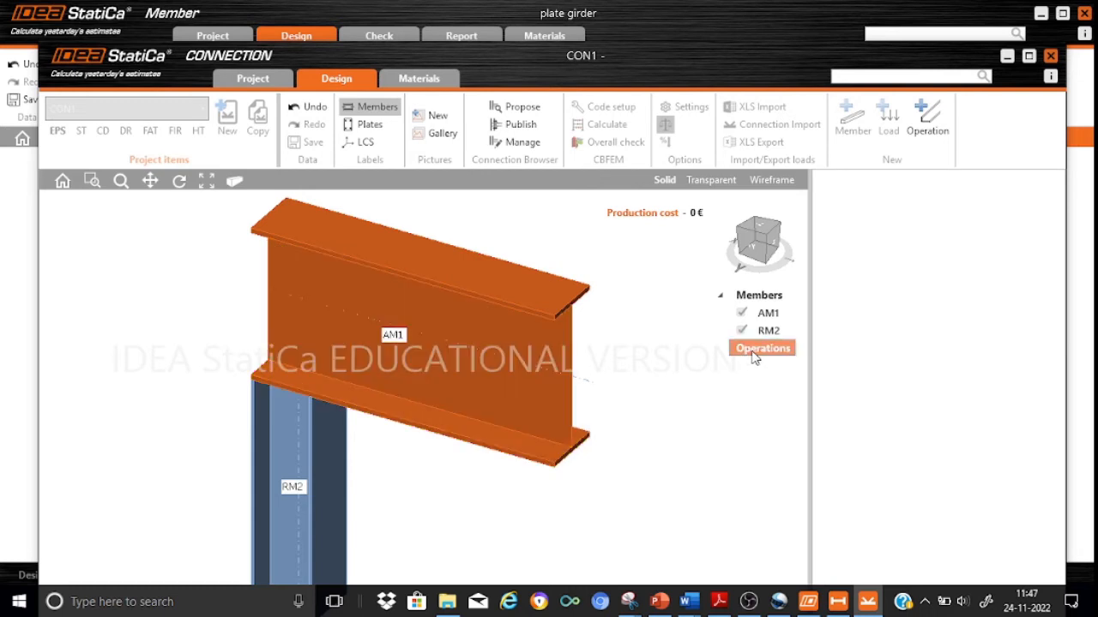
{"action": "left_click", "coordinate": [927, 128]}
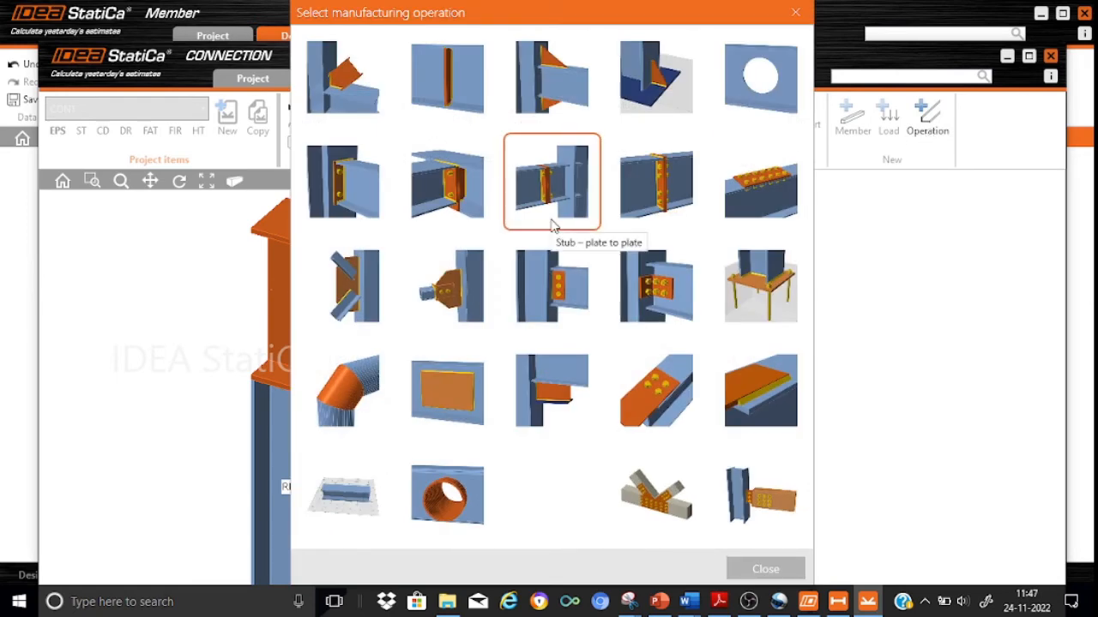
{"action": "left_click", "coordinate": [339, 196]}
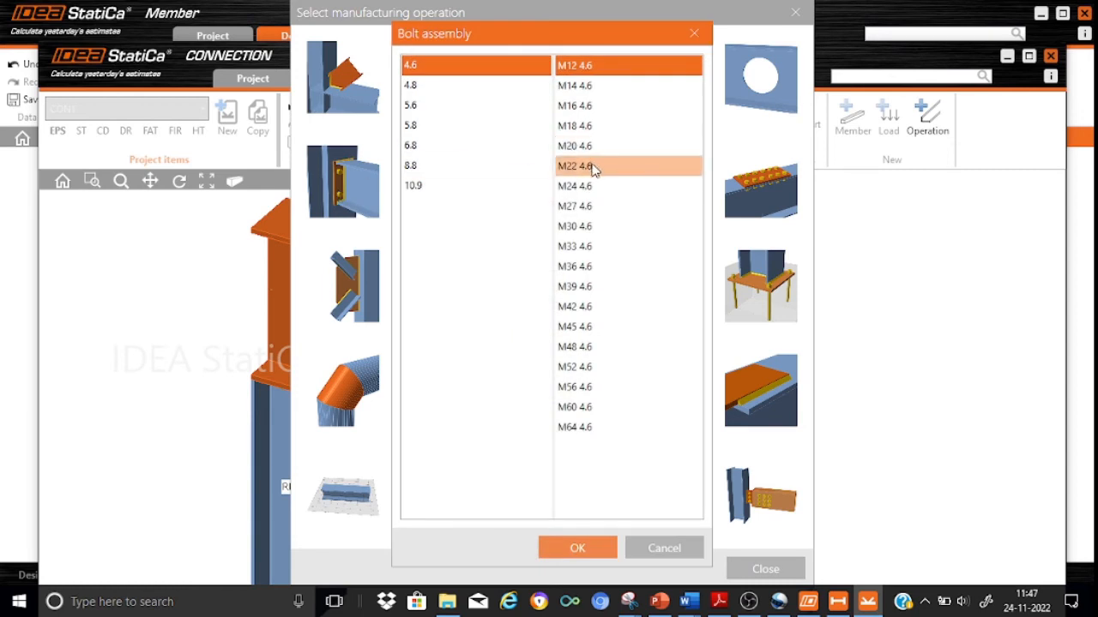
{"action": "left_click", "coordinate": [429, 148]}
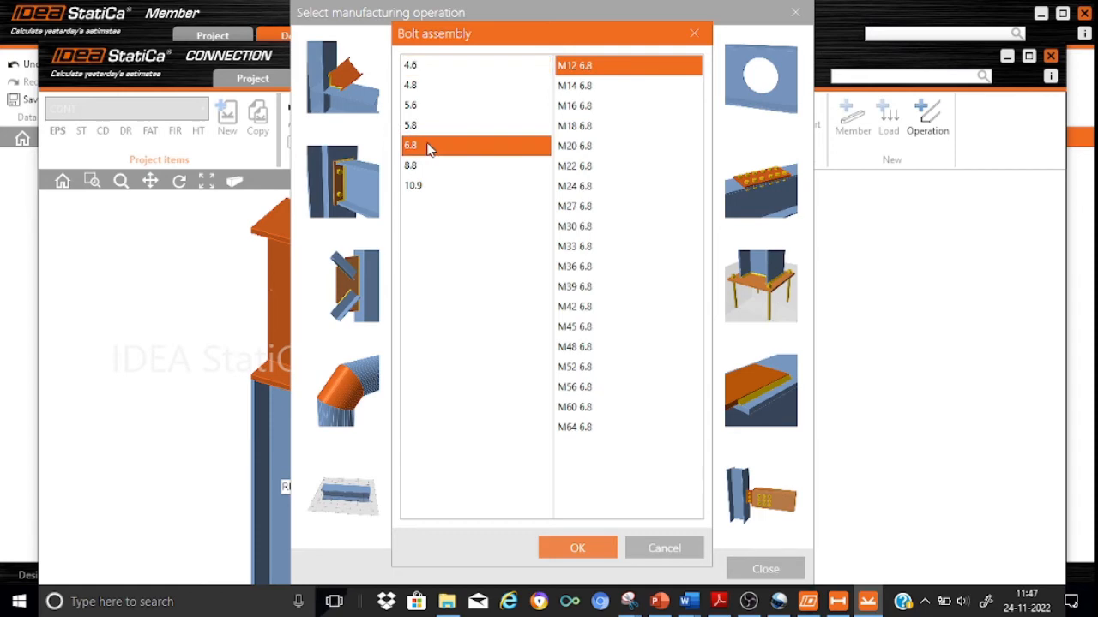
{"action": "left_click", "coordinate": [596, 147]}
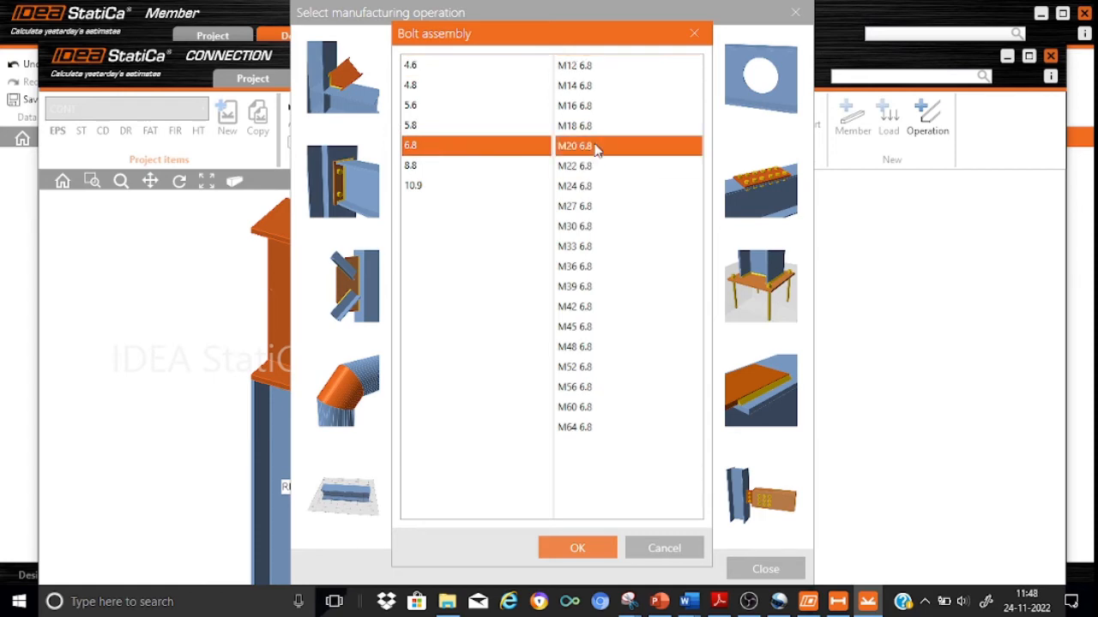
{"action": "left_click", "coordinate": [568, 550]}
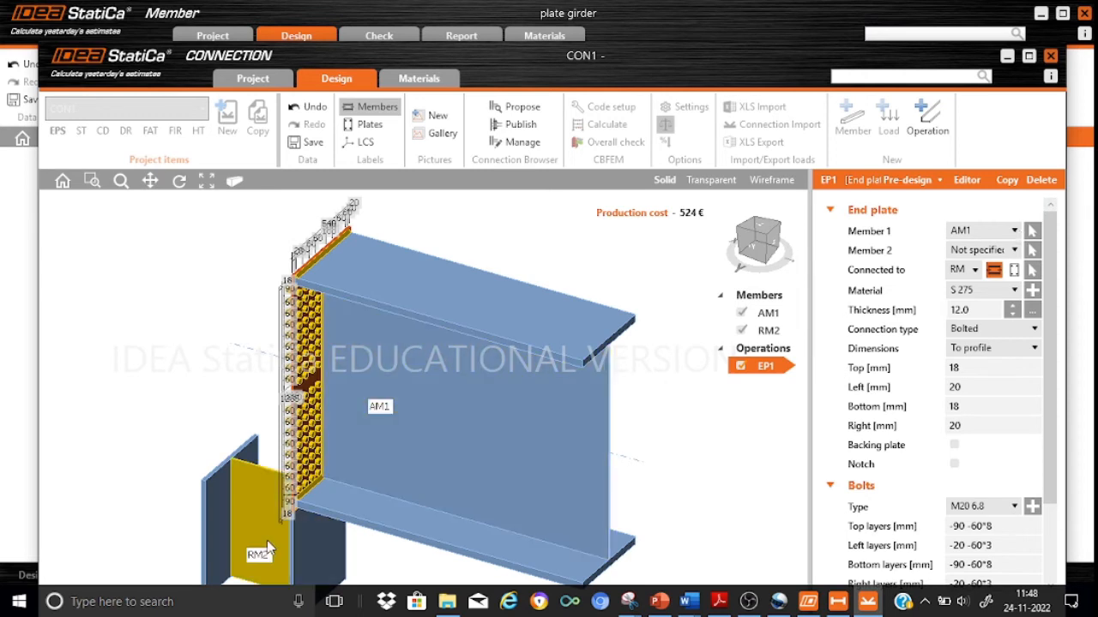
Assign the end plate to member RM2 instead of AM1 and set its thickness to 20 mm.
{"action": "left_click", "coordinate": [1015, 232]}
{"action": "left_click", "coordinate": [978, 264]}
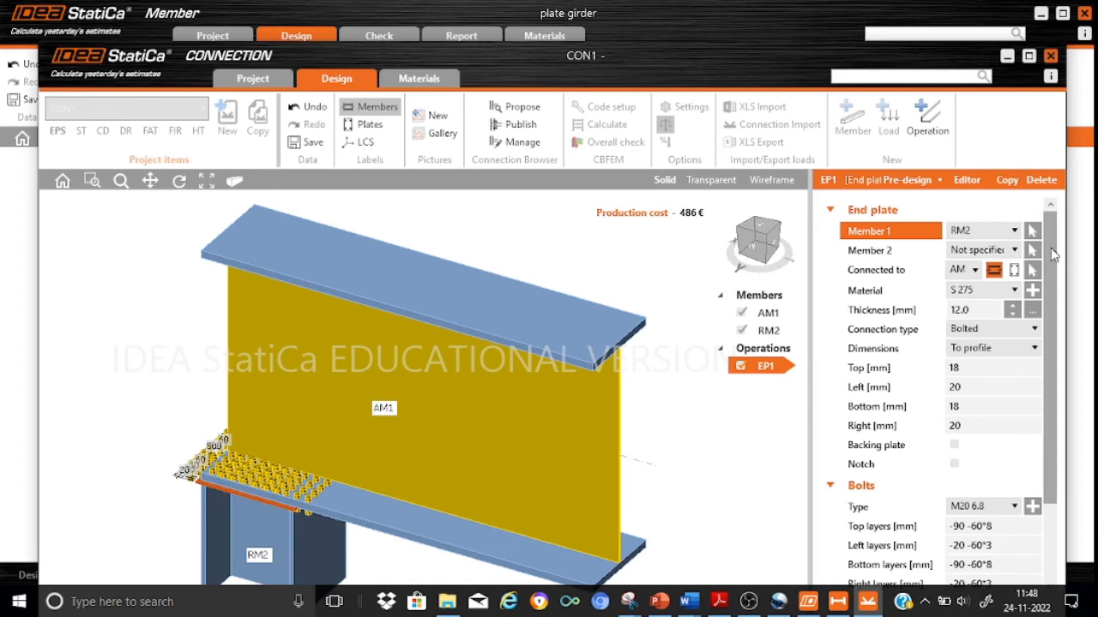
{"action": "scroll", "coordinate": [1049, 248], "scroll_direction": "down", "scroll_amount": 1}
{"action": "scroll", "coordinate": [1051, 267], "scroll_direction": "down", "scroll_amount": 1}
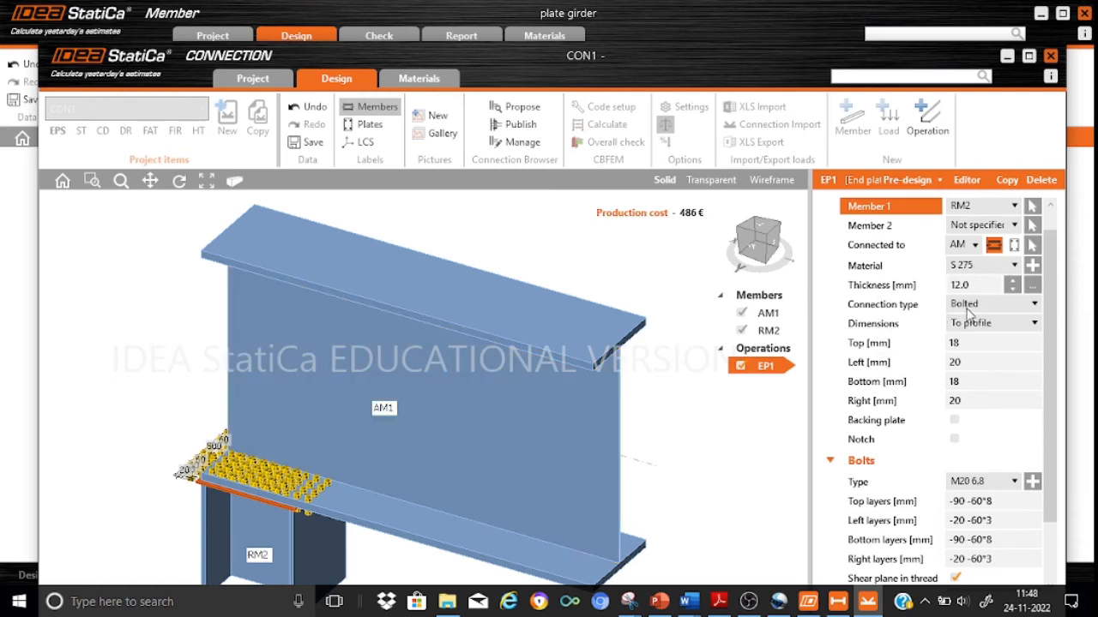
{"action": "left_click", "coordinate": [975, 283]}
{"action": "key", "text": "BackSpace"}
{"action": "key", "text": "BackSpace"}
{"action": "key", "text": "BackSpace"}
{"action": "key", "text": "BackSpace"}
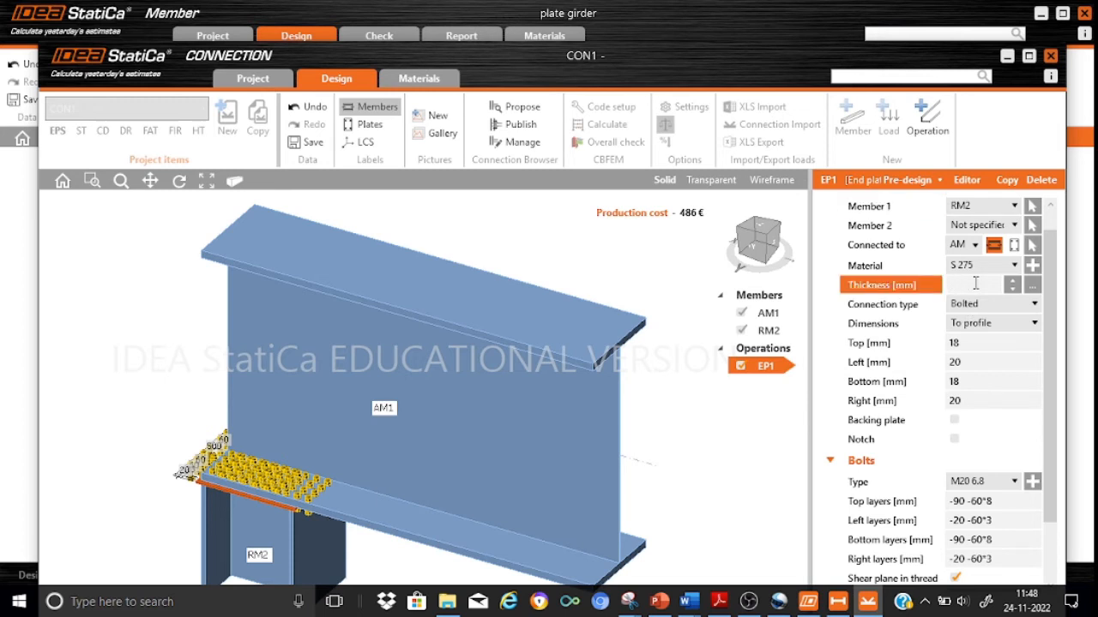
{"action": "type", "text": "20"}
Set the end plate's top, left, bottom and right extensions beyond the profile to 0 mm.
{"action": "left_click", "coordinate": [966, 342]}
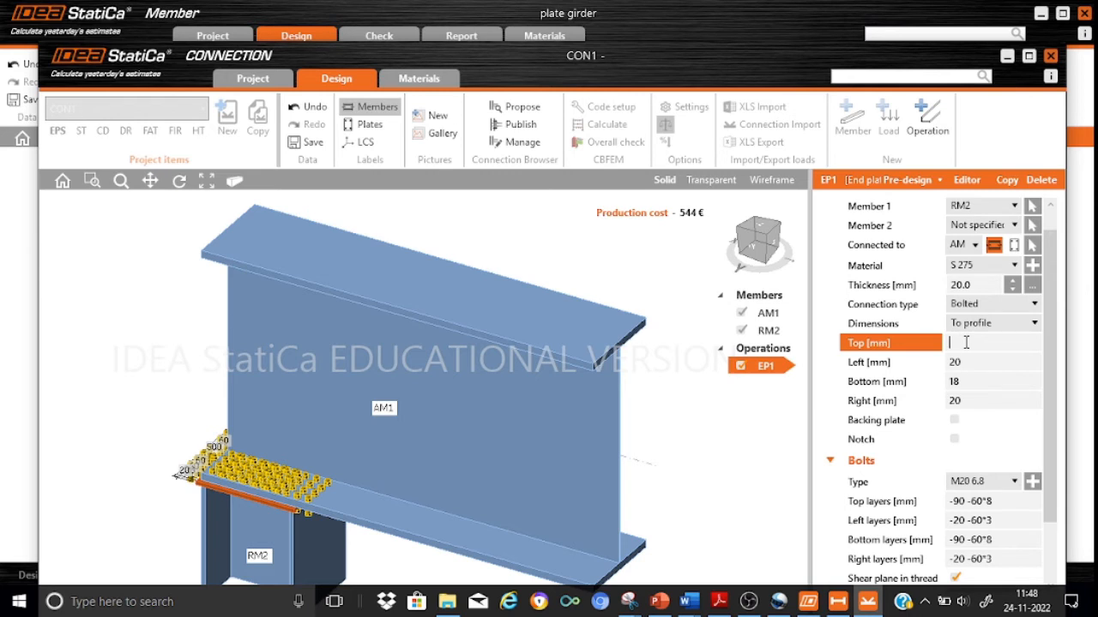
{"action": "type", "text": "0"}
{"action": "left_click", "coordinate": [962, 362]}
{"action": "type", "text": "0"}
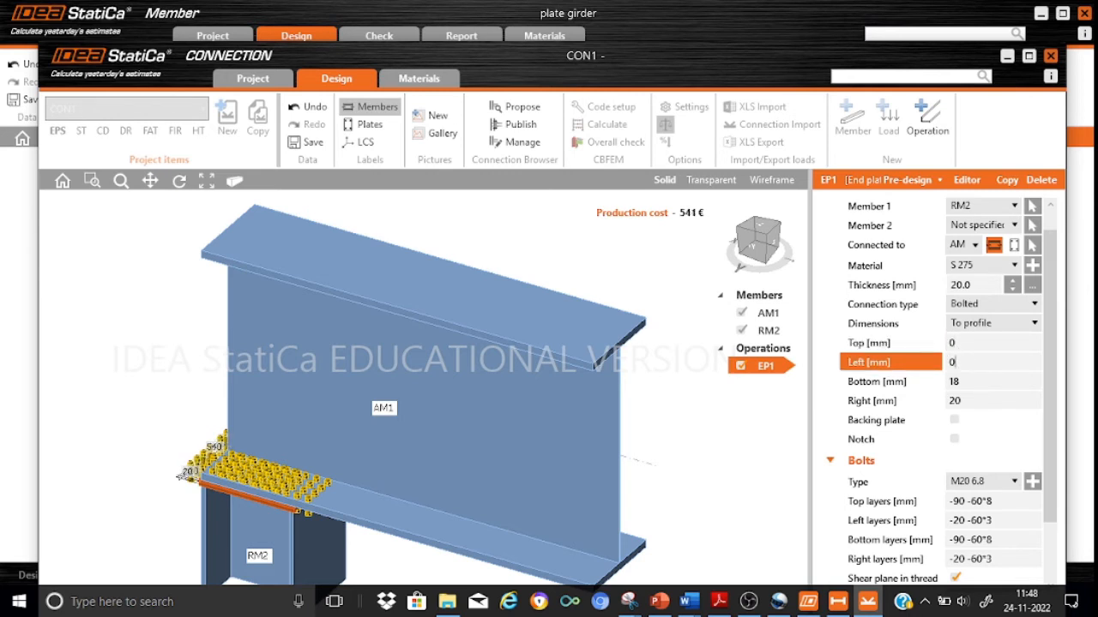
{"action": "left_click", "coordinate": [965, 379]}
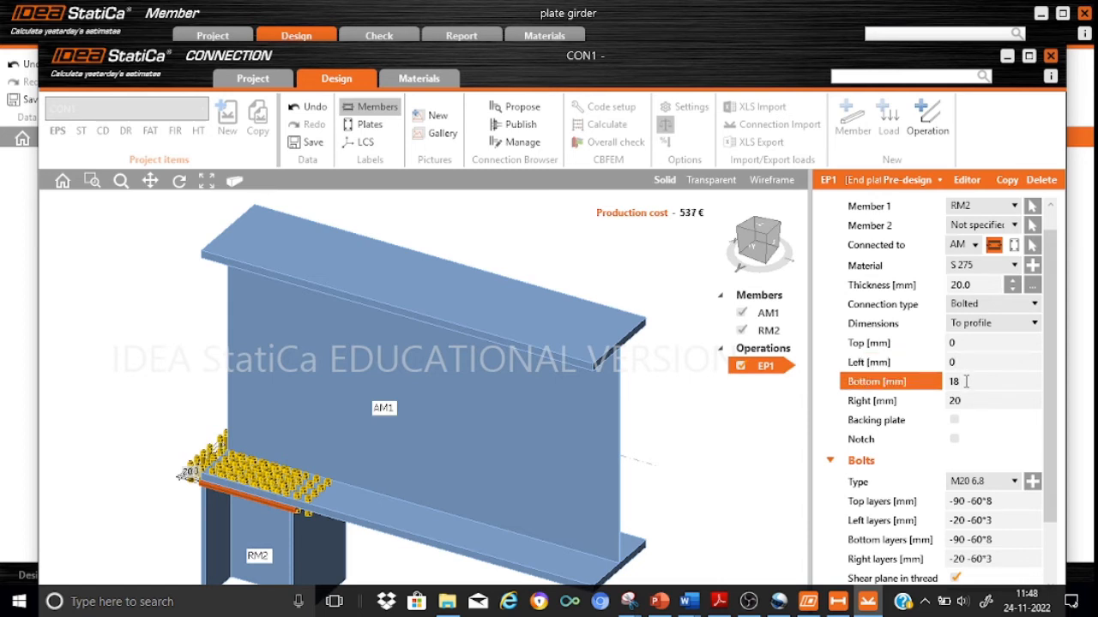
{"action": "type", "text": "0"}
{"action": "left_click", "coordinate": [968, 396]}
{"action": "key", "text": "BackSpace"}
{"action": "key", "text": "BackSpace"}
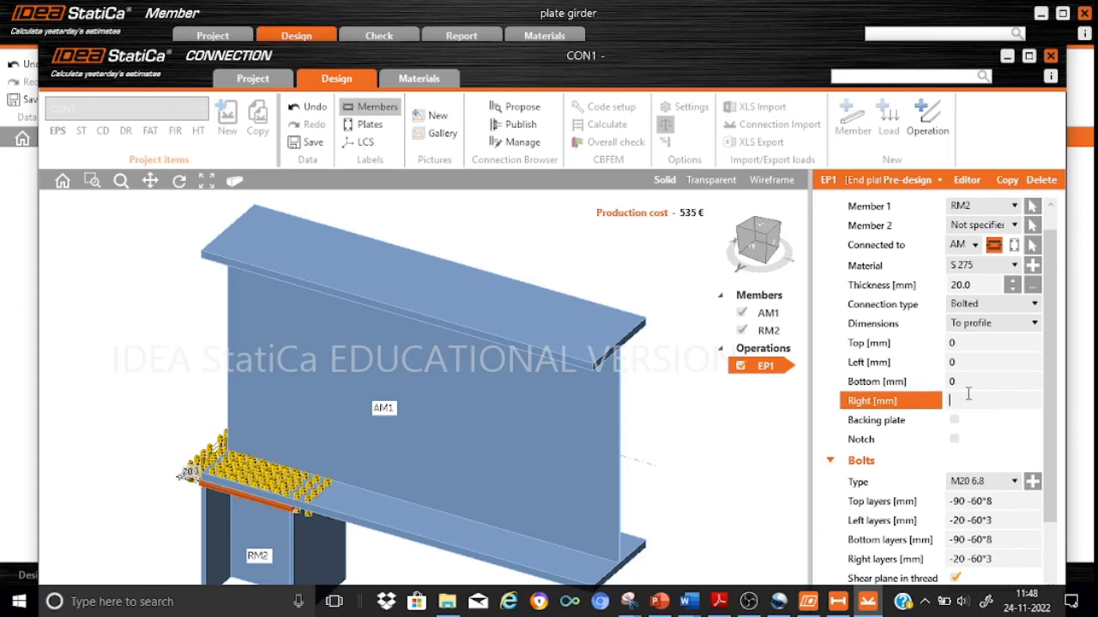
{"action": "type", "text": "0"}
Set the bolt layers to -250 for top, -120 for left and -120 for right, and clear the bottom layers.
{"action": "scroll", "coordinate": [1055, 480], "scroll_direction": "down", "scroll_amount": 2}
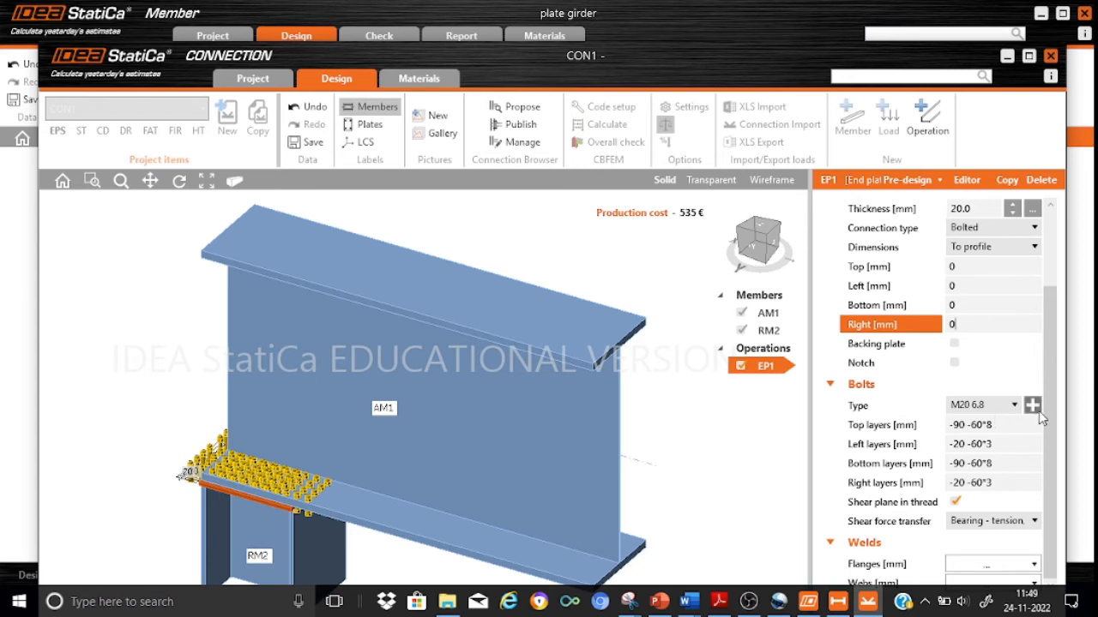
{"action": "left_click", "coordinate": [993, 425]}
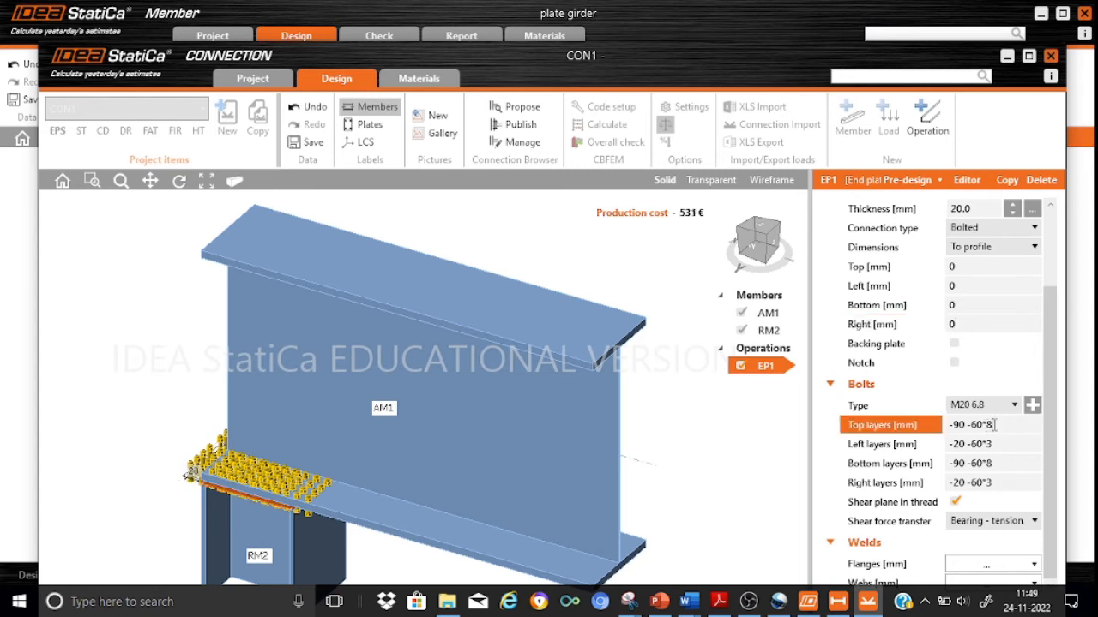
{"action": "key", "text": "BackSpace"}
{"action": "key", "text": "BackSpace"}
{"action": "key", "text": "BackSpace"}
{"action": "left_click", "coordinate": [1011, 440]}
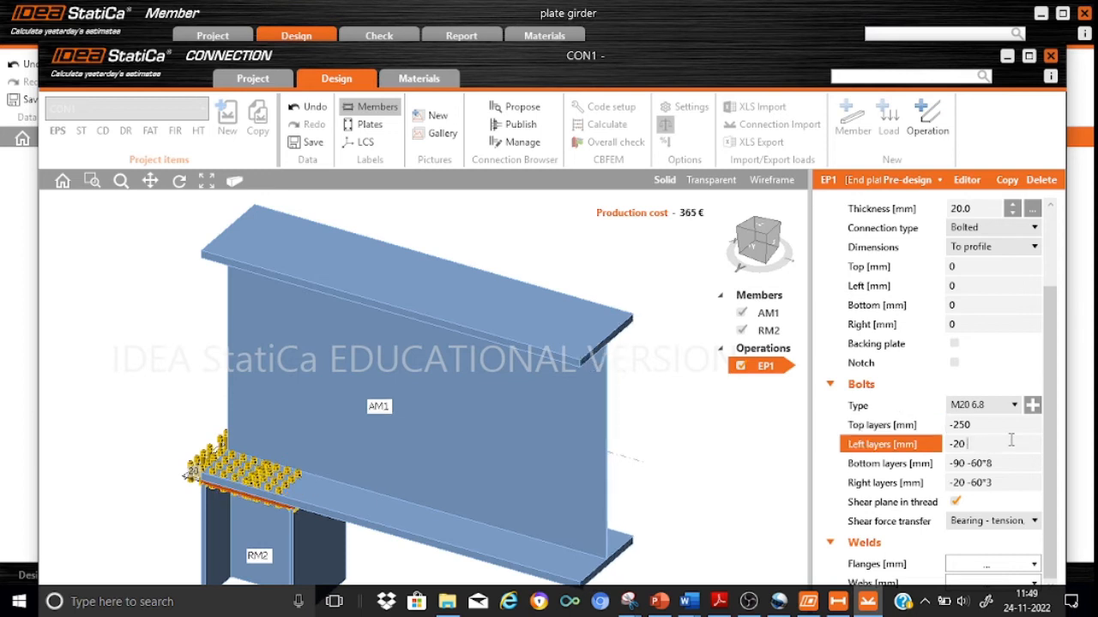
{"action": "type", "text": "12"}
{"action": "left_click", "coordinate": [1018, 464]}
{"action": "key", "text": "BackSpace"}
{"action": "key", "text": "BackSpace"}
{"action": "key", "text": "BackSpace"}
{"action": "key", "text": "BackSpace"}
{"action": "key", "text": "BackSpace"}
{"action": "key", "text": "BackSpace"}
{"action": "key", "text": "BackSpace"}
{"action": "key", "text": "BackSpace"}
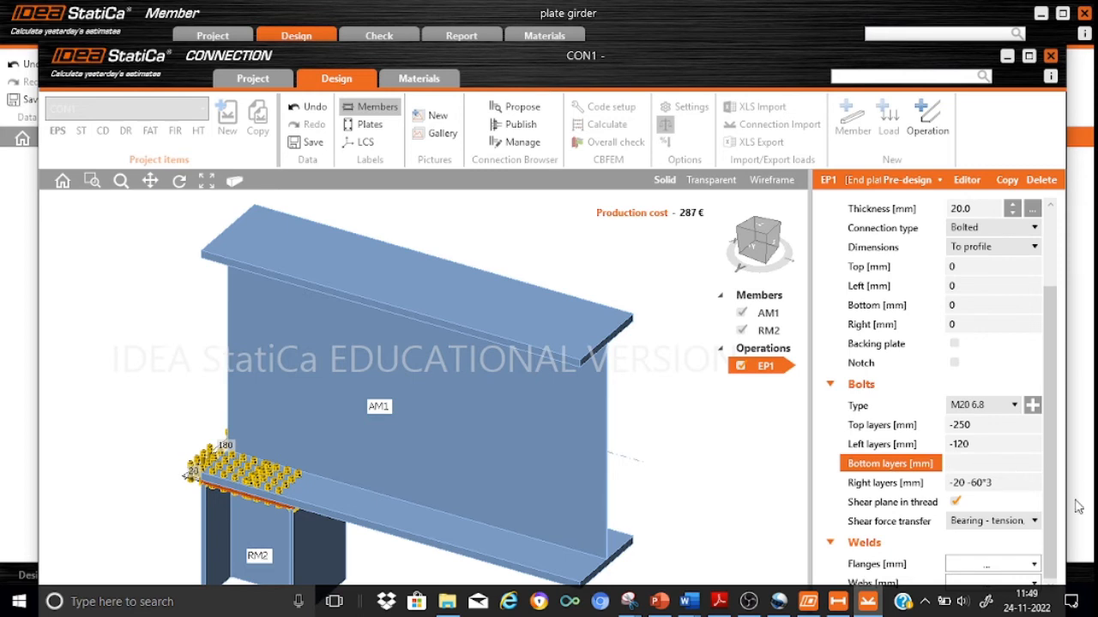
{"action": "left_click", "coordinate": [1003, 484]}
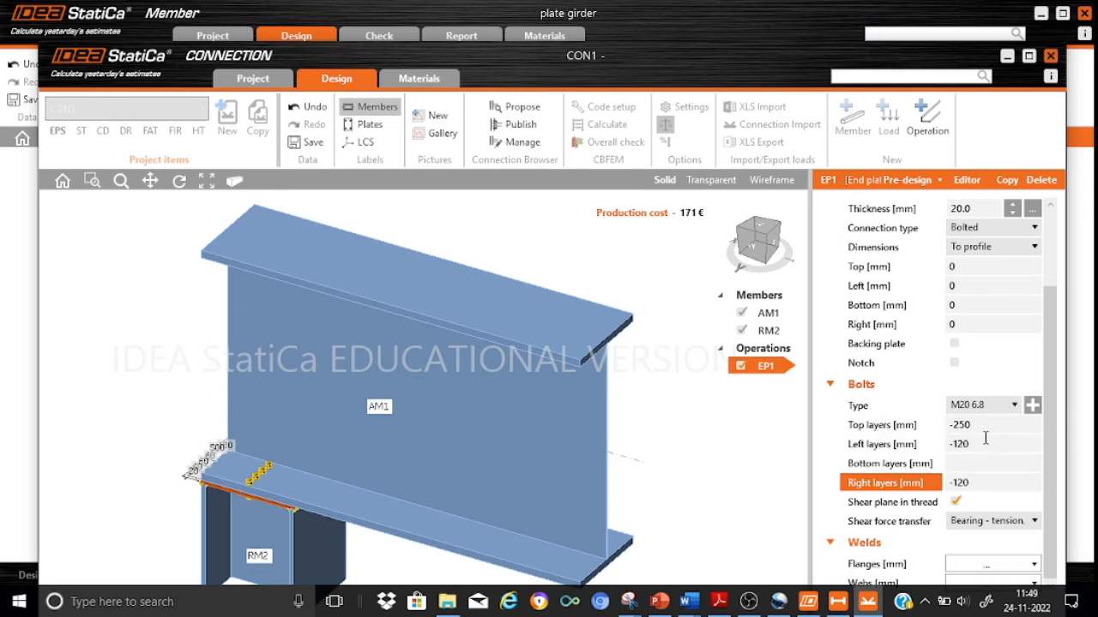
{"action": "left_click", "coordinate": [764, 485]}
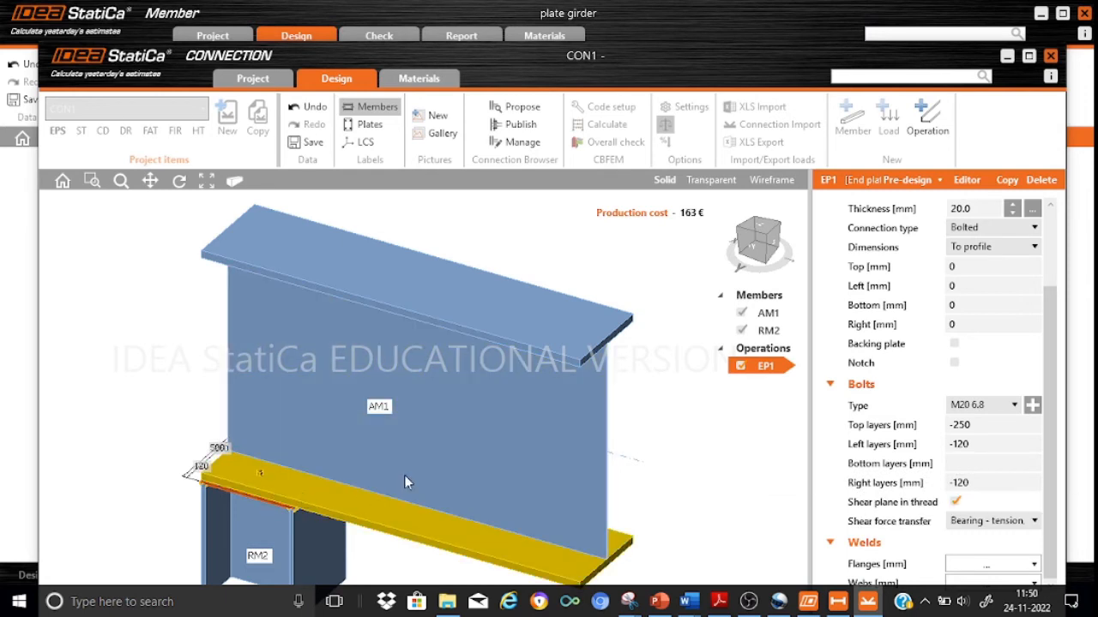
Enlarge the connection window and examine the end plate and bolts between RM2 and the girder flange from several angles.
{"action": "left_click", "coordinate": [1030, 56]}
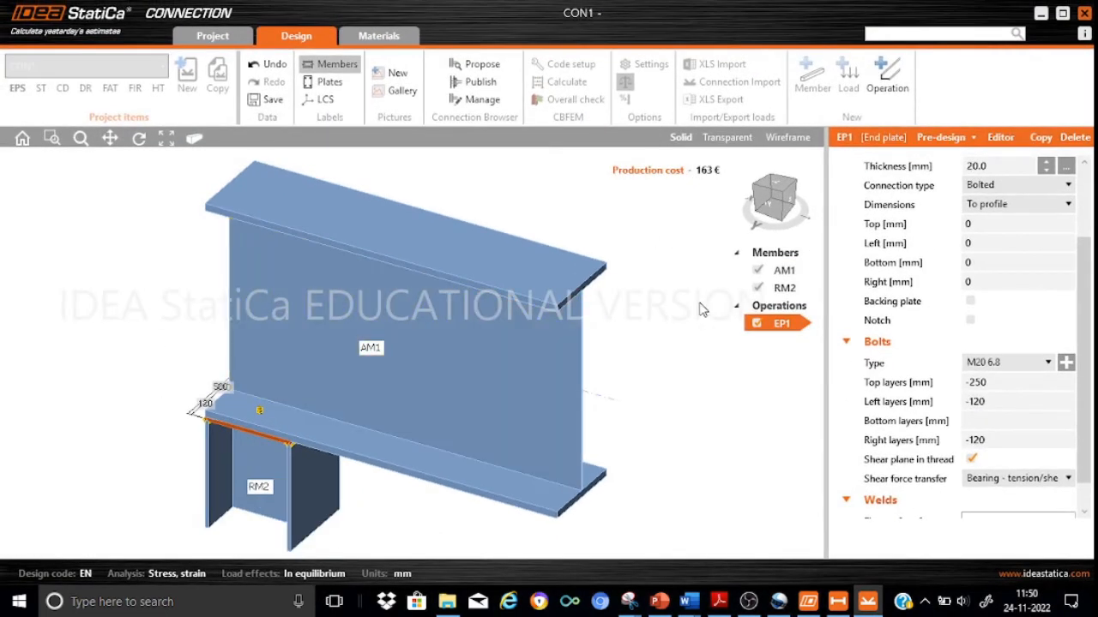
{"action": "scroll", "coordinate": [660, 374], "scroll_direction": "up", "scroll_amount": 3}
{"action": "scroll", "coordinate": [661, 375], "scroll_direction": "down", "scroll_amount": 3}
{"action": "left_click", "coordinate": [110, 137]}
{"action": "left_click_drag", "start_coordinate": [125, 393], "coordinate": [132, 341]}
{"action": "scroll", "coordinate": [246, 302], "scroll_direction": "up", "scroll_amount": 5}
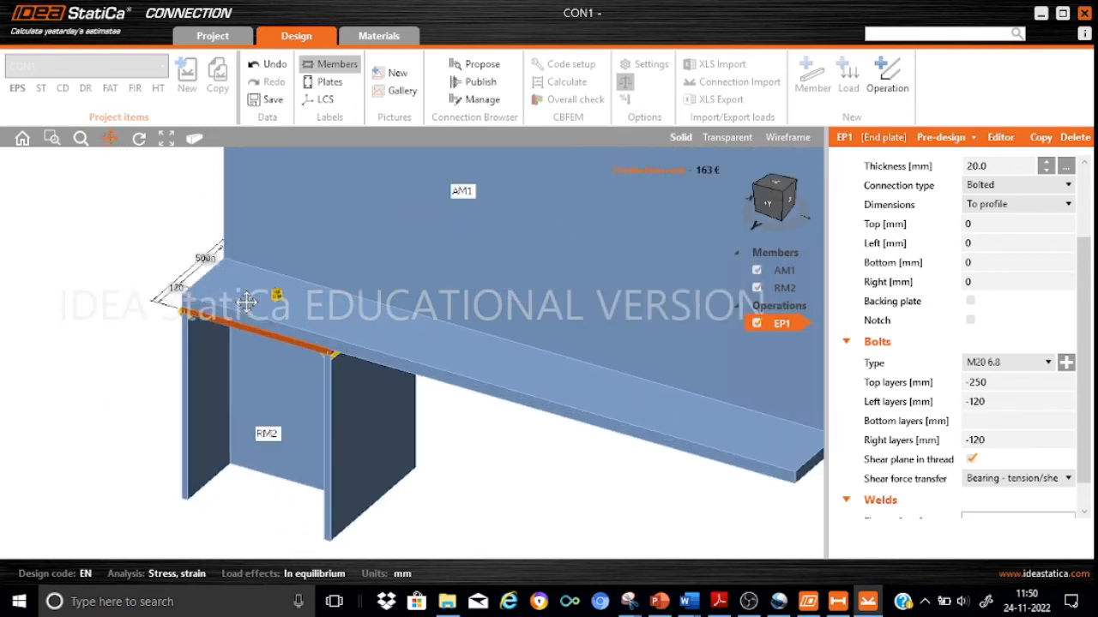
{"action": "left_click", "coordinate": [783, 193]}
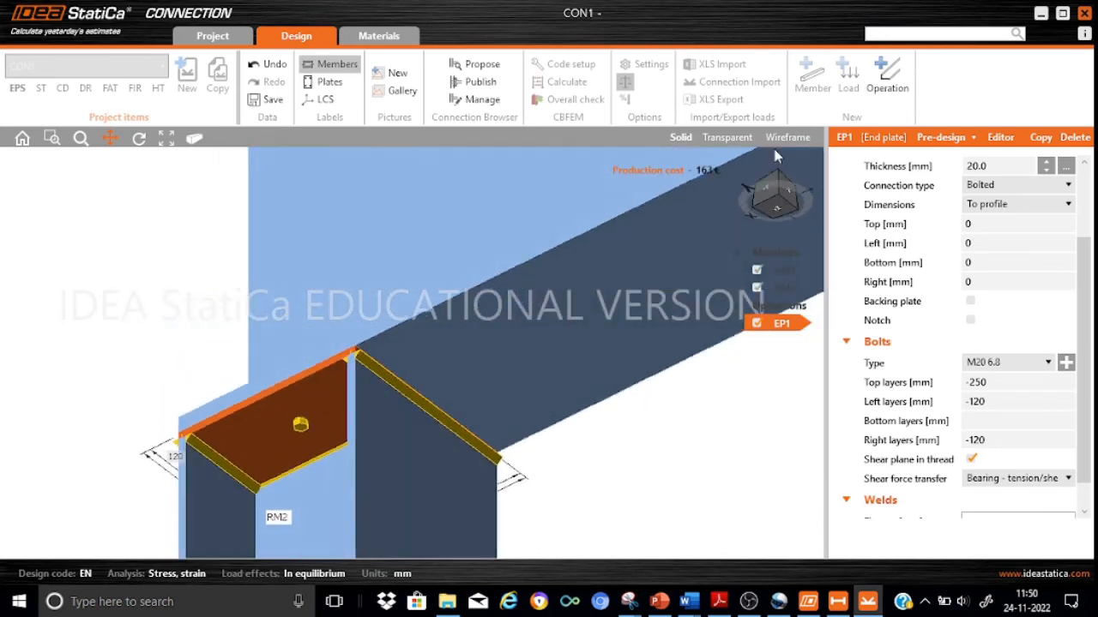
{"action": "left_click_drag", "start_coordinate": [772, 145], "coordinate": [786, 189]}
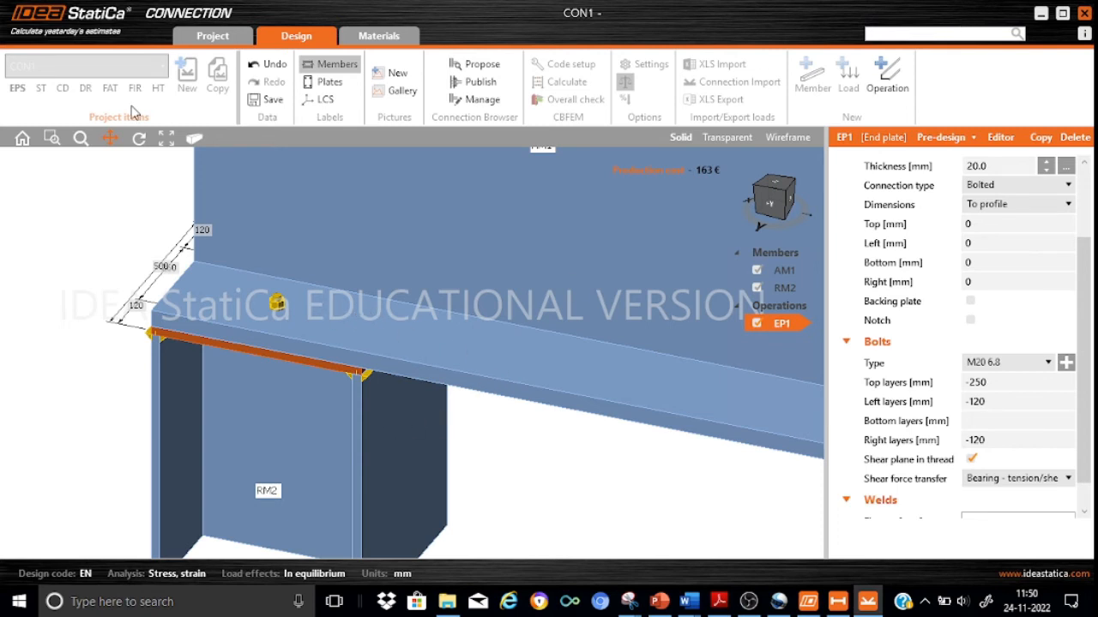
Save the CON1 connection design and apply it to connection CON2 at the girder's far end.
{"action": "left_click", "coordinate": [263, 101]}
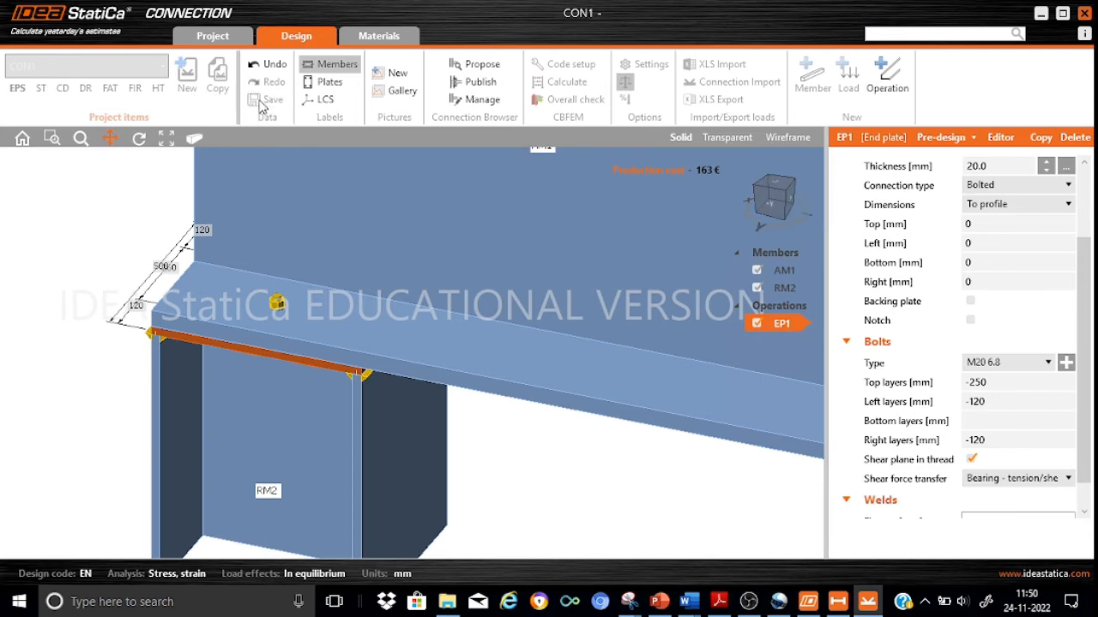
{"action": "left_click", "coordinate": [1041, 13]}
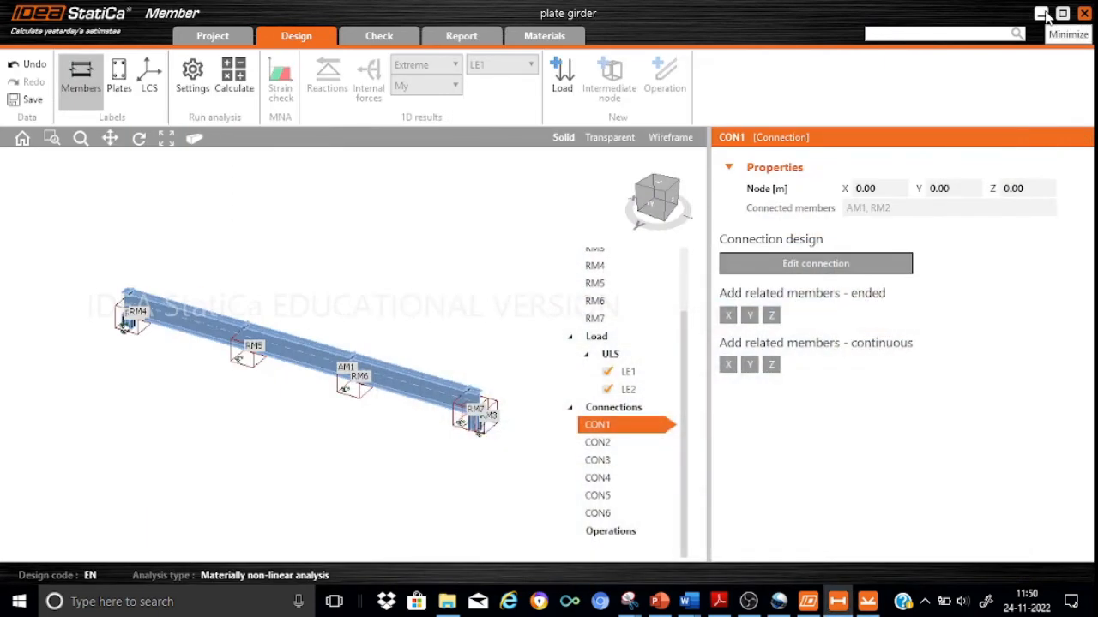
{"action": "left_click", "coordinate": [609, 443]}
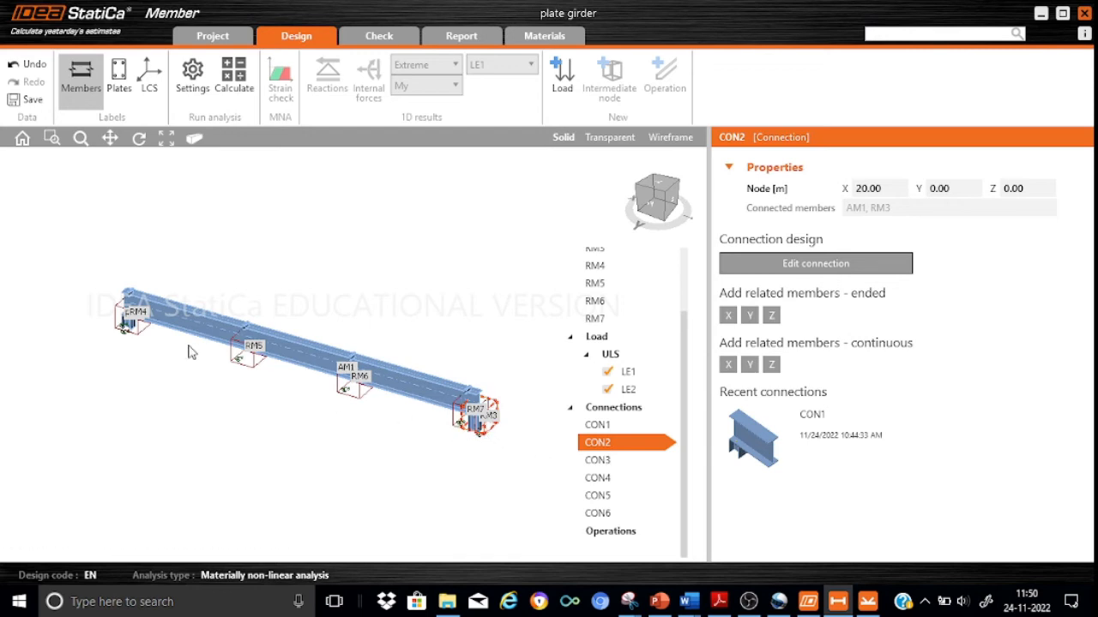
{"action": "mouse_move", "coordinate": [795, 418]}
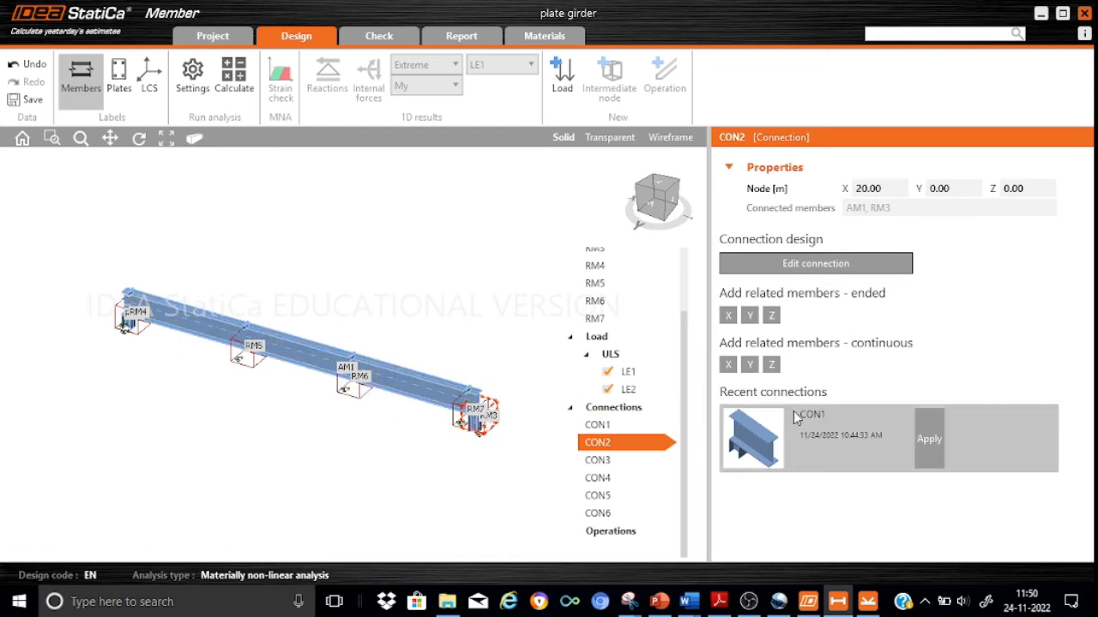
{"action": "left_click", "coordinate": [829, 424]}
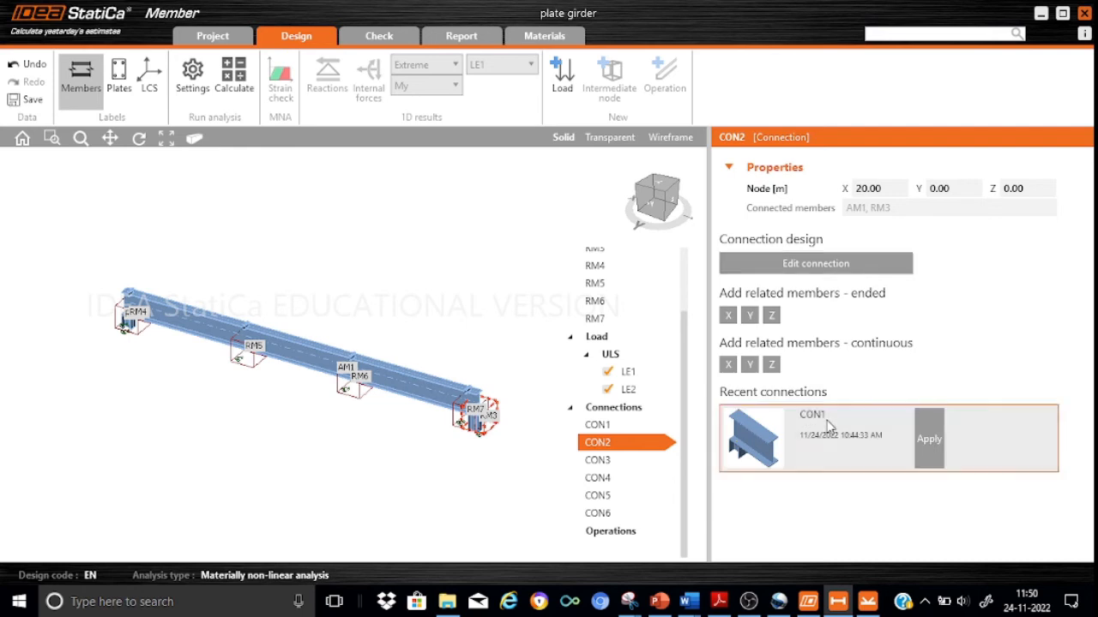
{"action": "left_click", "coordinate": [932, 440]}
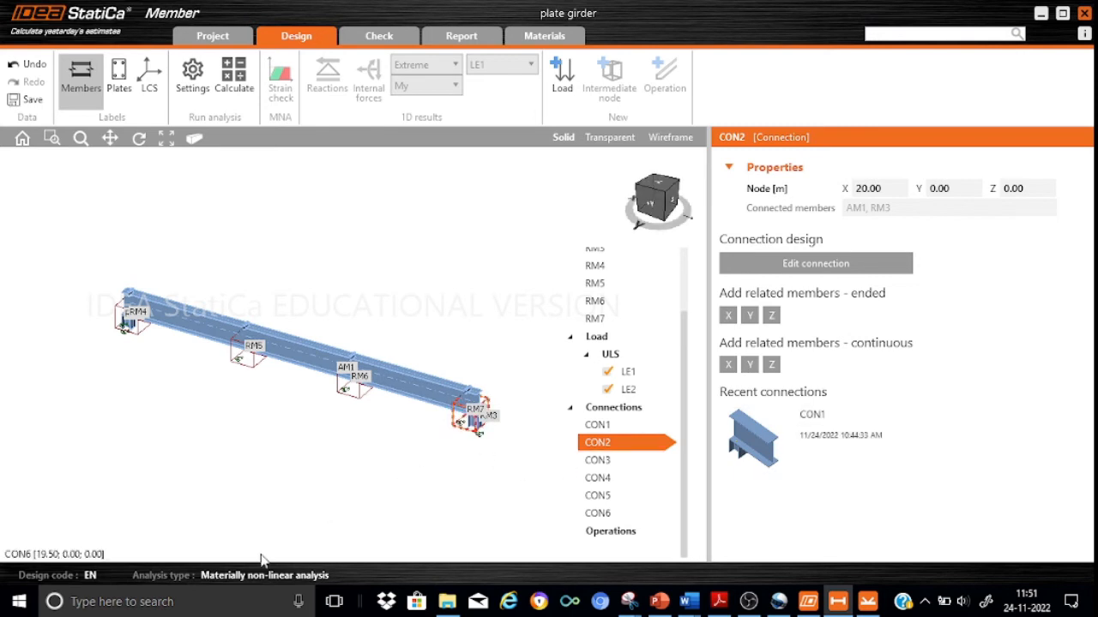
Examine the end plate and bolts applied between the girder and RM3 at the far support.
{"action": "scroll", "coordinate": [437, 461], "scroll_direction": "up", "scroll_amount": 4}
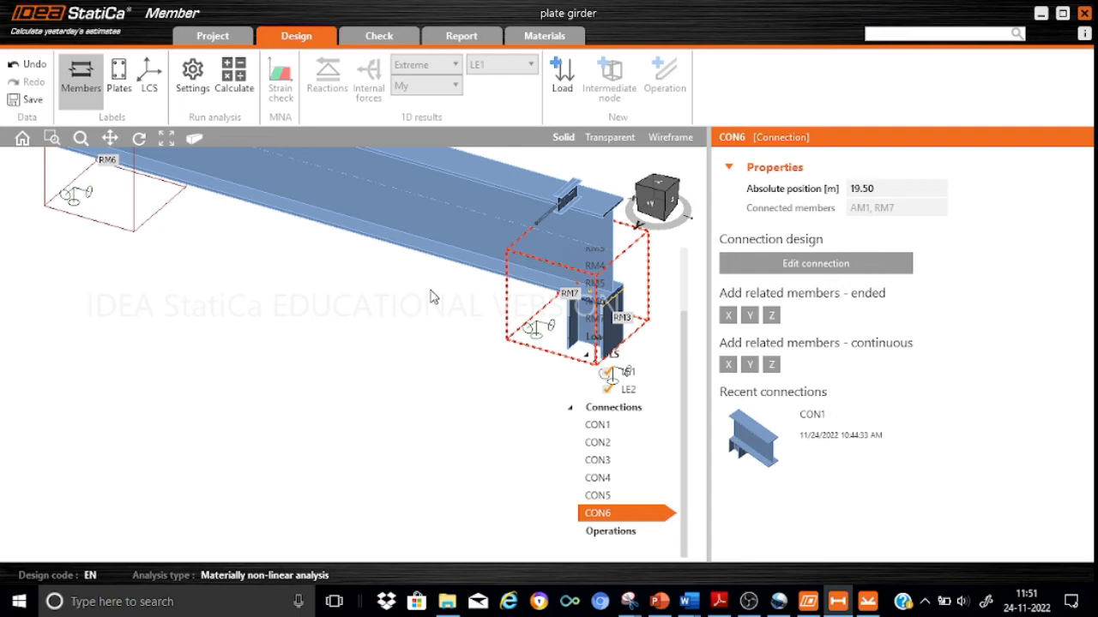
{"action": "left_click", "coordinate": [110, 138]}
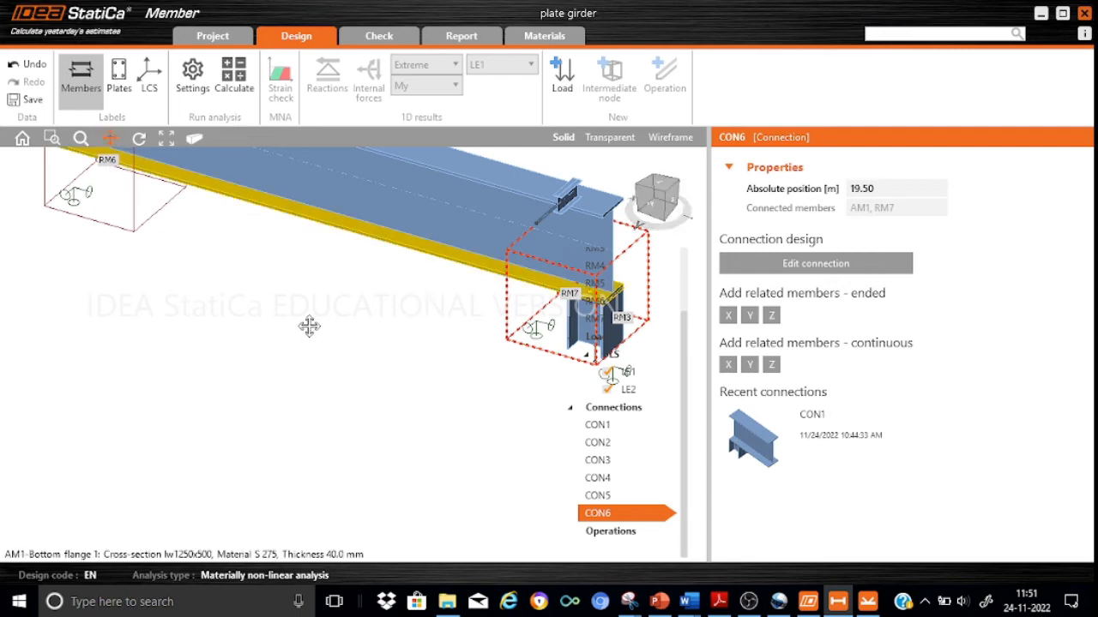
{"action": "scroll", "coordinate": [309, 326], "scroll_direction": "up", "scroll_amount": 2}
{"action": "scroll", "coordinate": [304, 343], "scroll_direction": "up", "scroll_amount": 3}
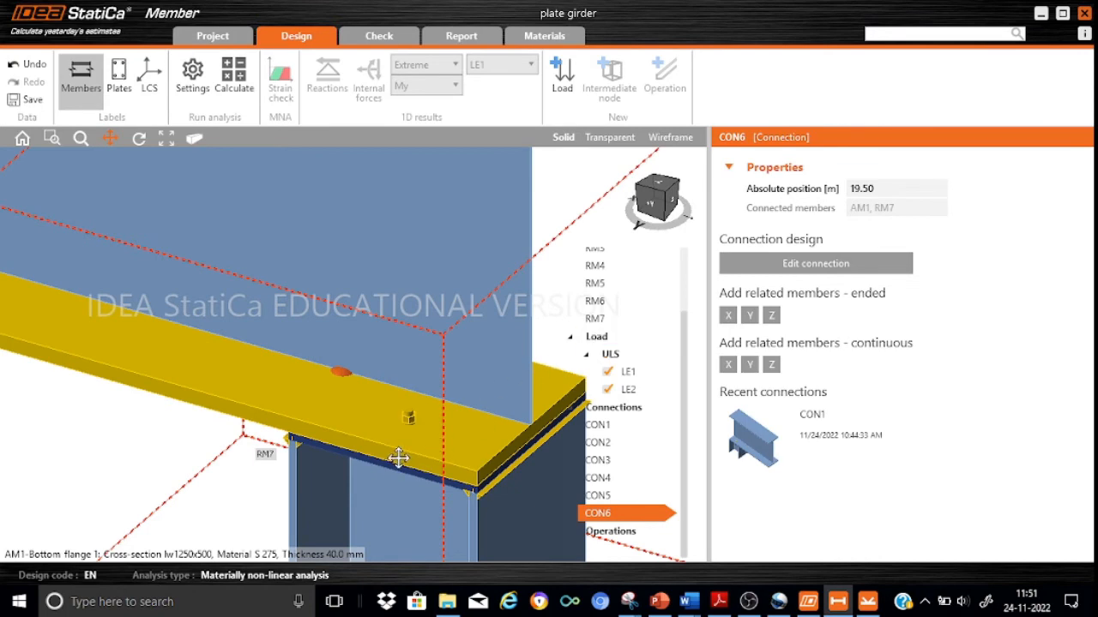
{"action": "scroll", "coordinate": [398, 457], "scroll_direction": "down", "scroll_amount": 5}
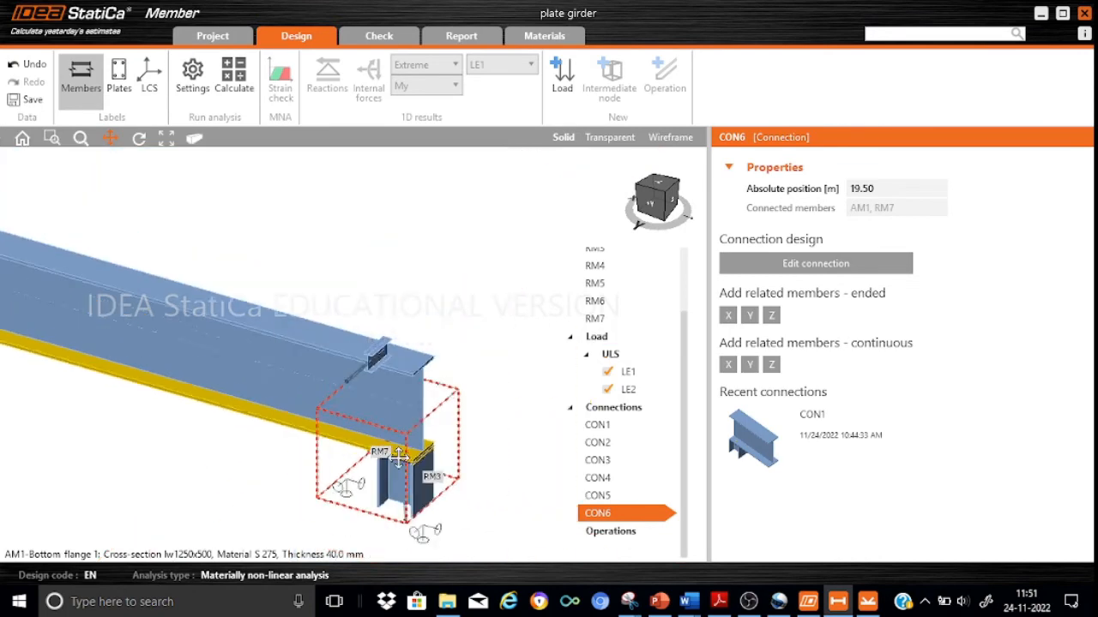
{"action": "left_click_drag", "start_coordinate": [116, 446], "coordinate": [314, 373]}
{"action": "scroll", "coordinate": [411, 412], "scroll_direction": "down", "scroll_amount": 4}
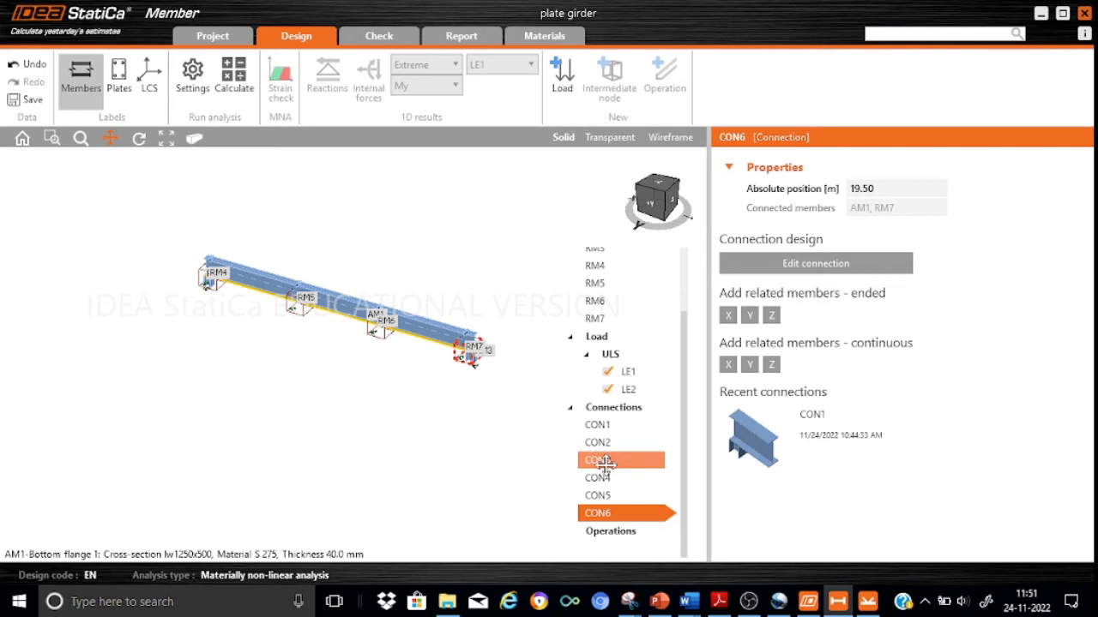
Identify which girder joints CON1, CON2 and CON3 refer to, and examine the CON3 joint between AM1 and RM4.
{"action": "left_click", "coordinate": [605, 463]}
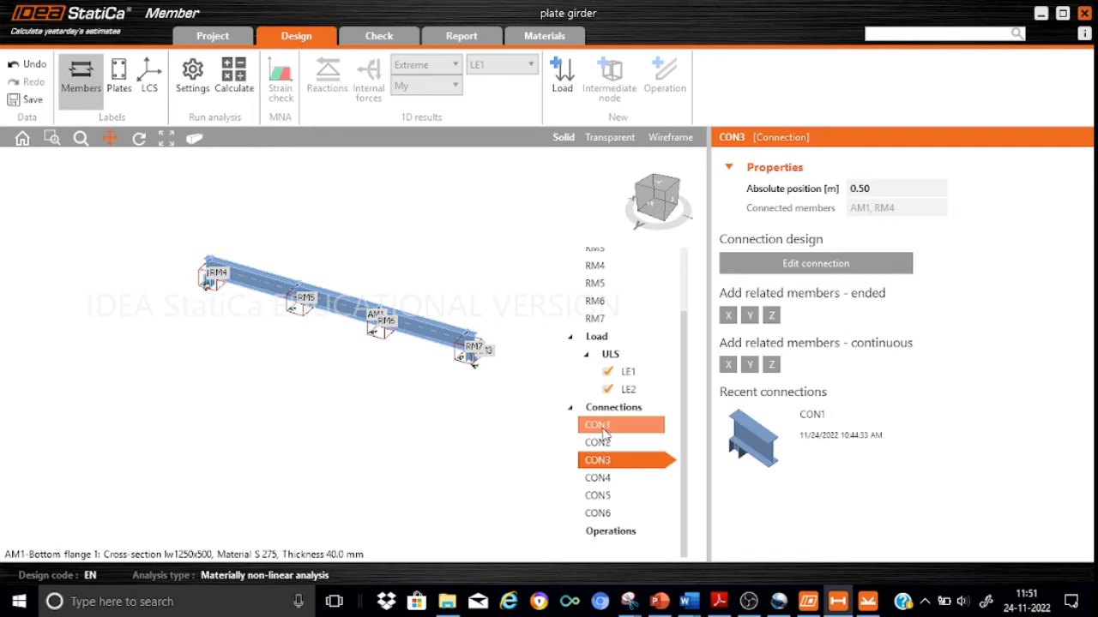
{"action": "left_click", "coordinate": [605, 426]}
{"action": "left_click", "coordinate": [604, 445]}
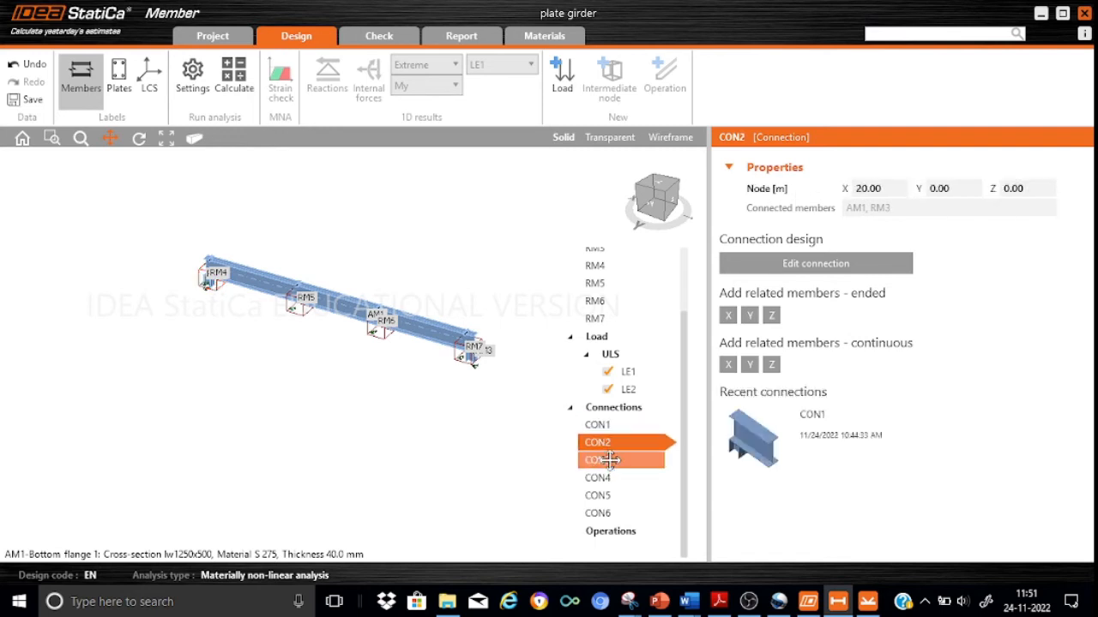
{"action": "left_click", "coordinate": [610, 463]}
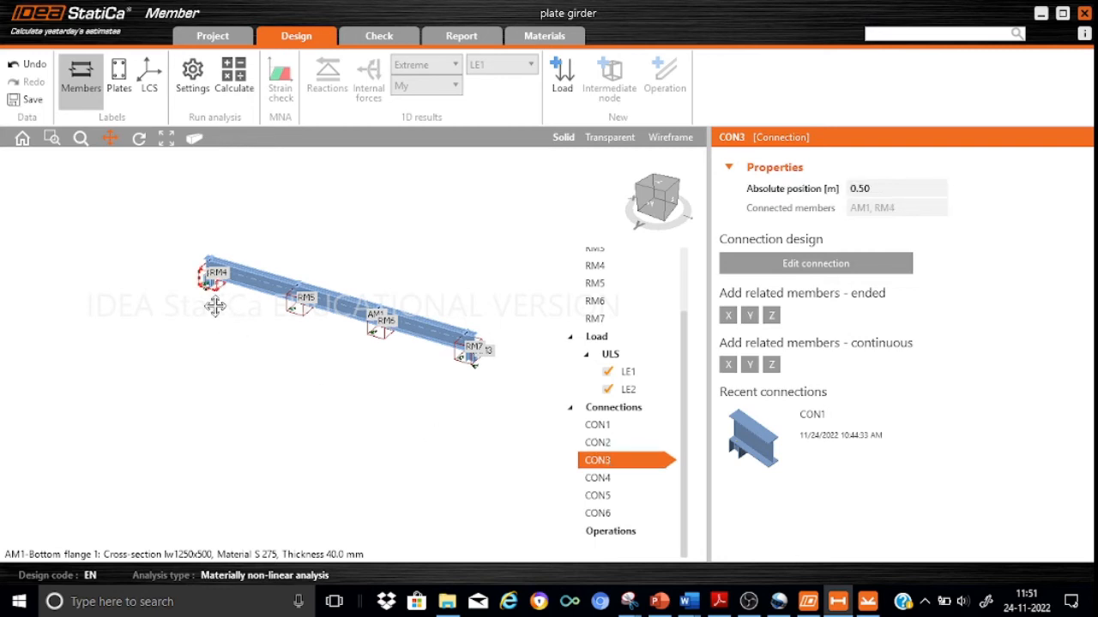
{"action": "scroll", "coordinate": [211, 302], "scroll_direction": "up", "scroll_amount": 5}
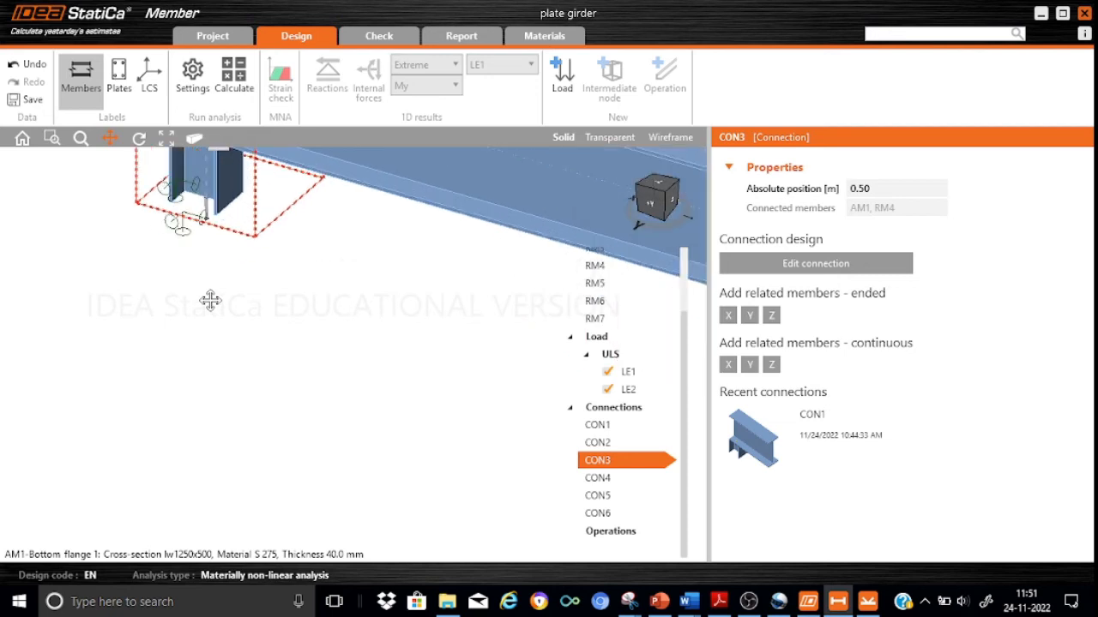
{"action": "scroll", "coordinate": [211, 300], "scroll_direction": "down", "scroll_amount": 4}
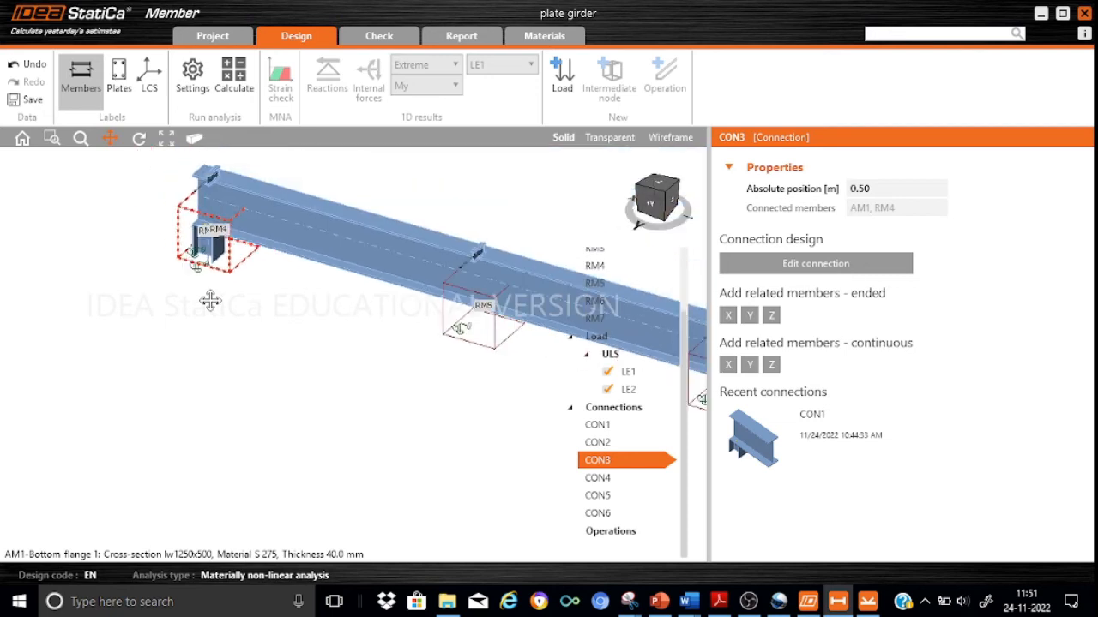
{"action": "scroll", "coordinate": [211, 300], "scroll_direction": "down", "scroll_amount": 3}
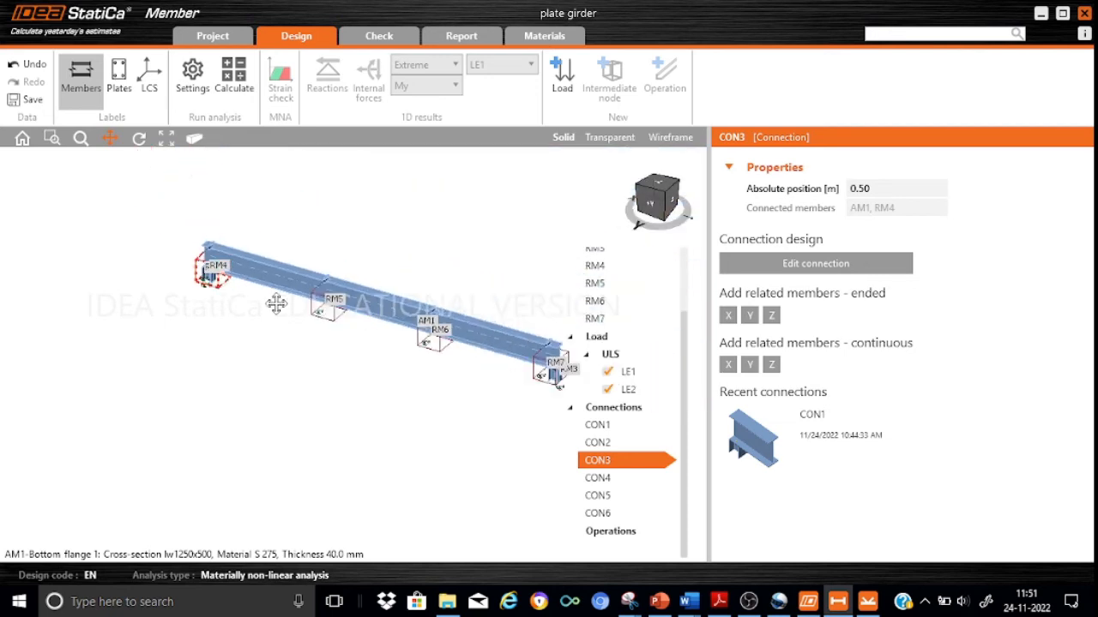
{"action": "scroll", "coordinate": [240, 285], "scroll_direction": "up", "scroll_amount": 4}
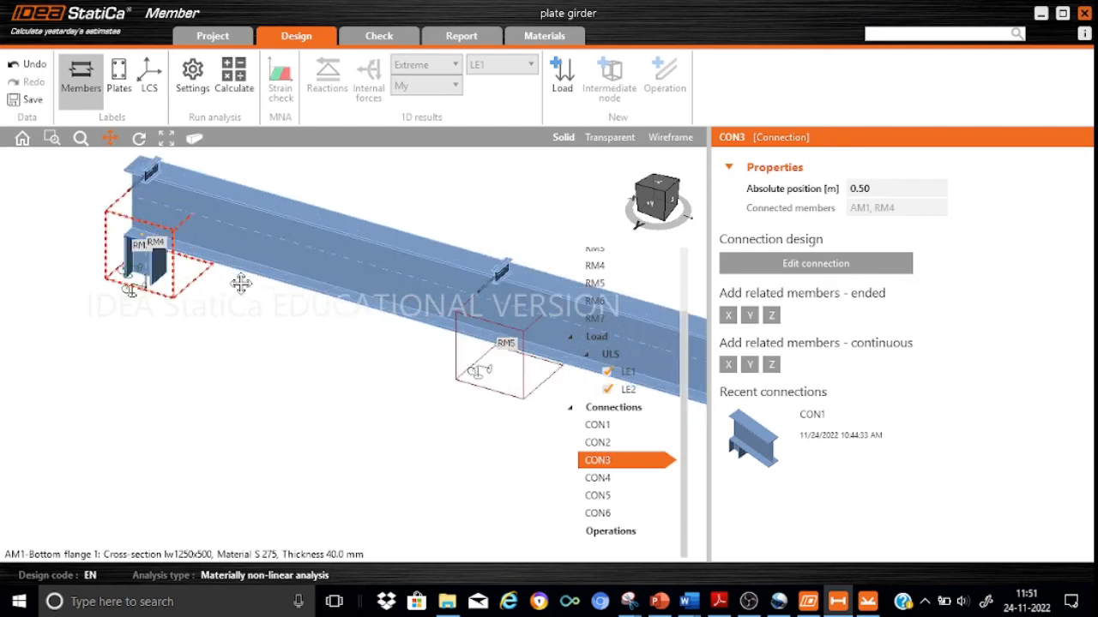
{"action": "left_click_drag", "start_coordinate": [240, 285], "coordinate": [201, 419]}
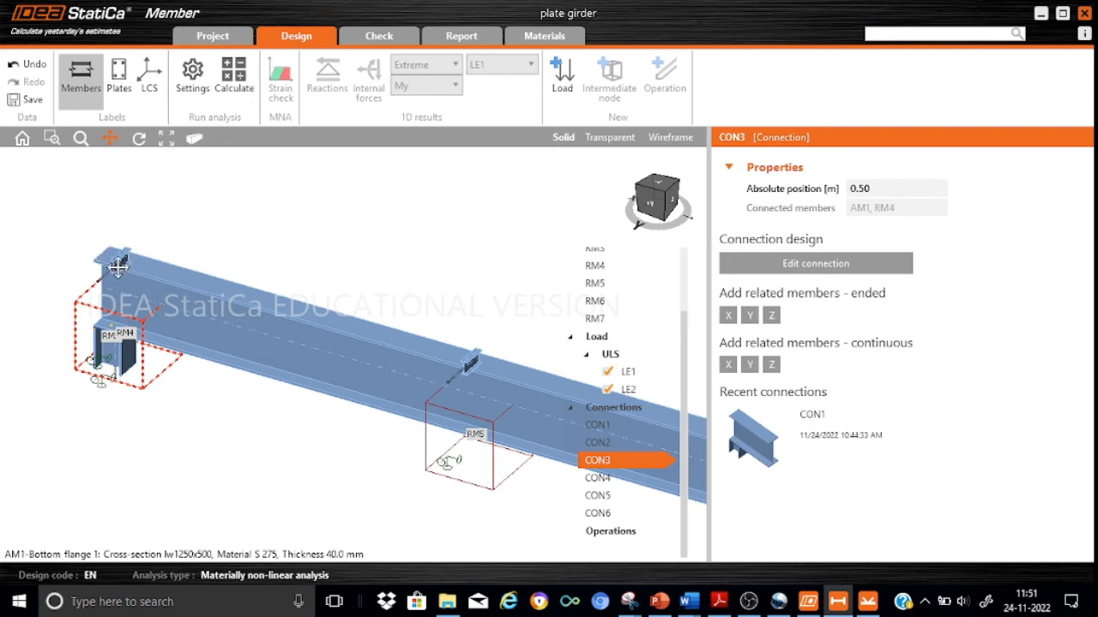
{"action": "left_click_drag", "start_coordinate": [312, 245], "coordinate": [265, 301]}
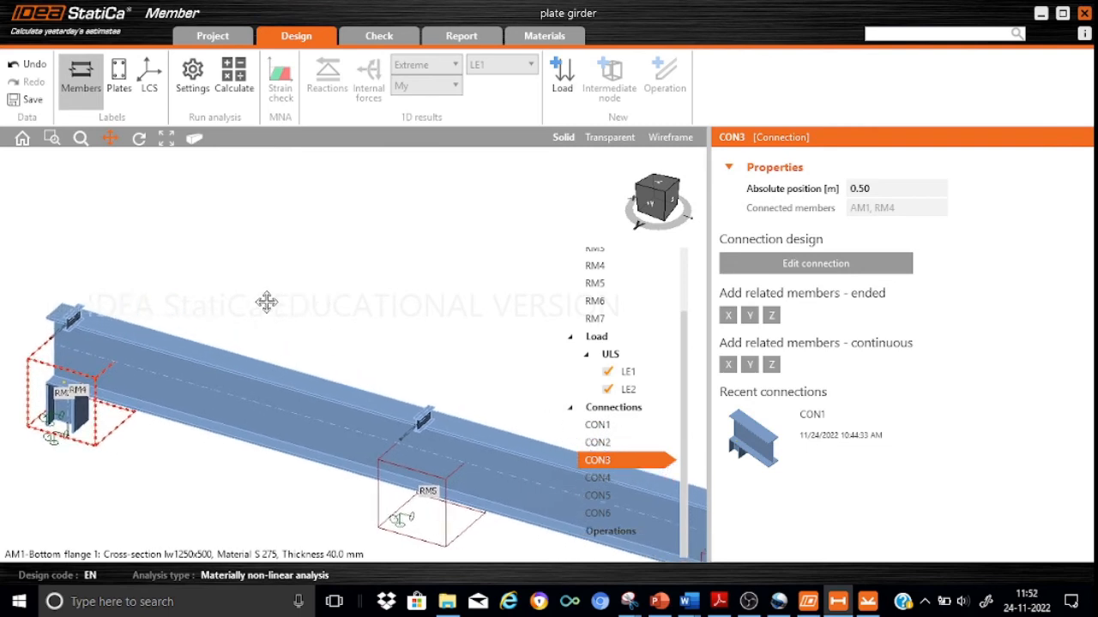
Open the CON3 design and add a bolt grid connecting AM1's top flange 1 to RM4's bottom flange 1.
{"action": "left_click", "coordinate": [853, 265]}
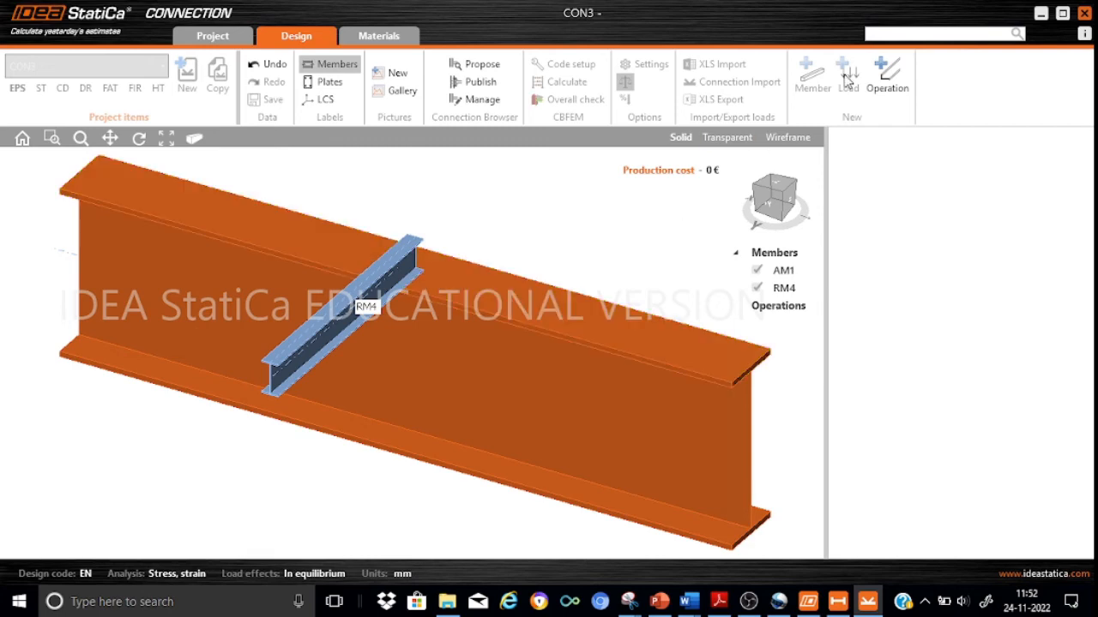
{"action": "left_click", "coordinate": [888, 76]}
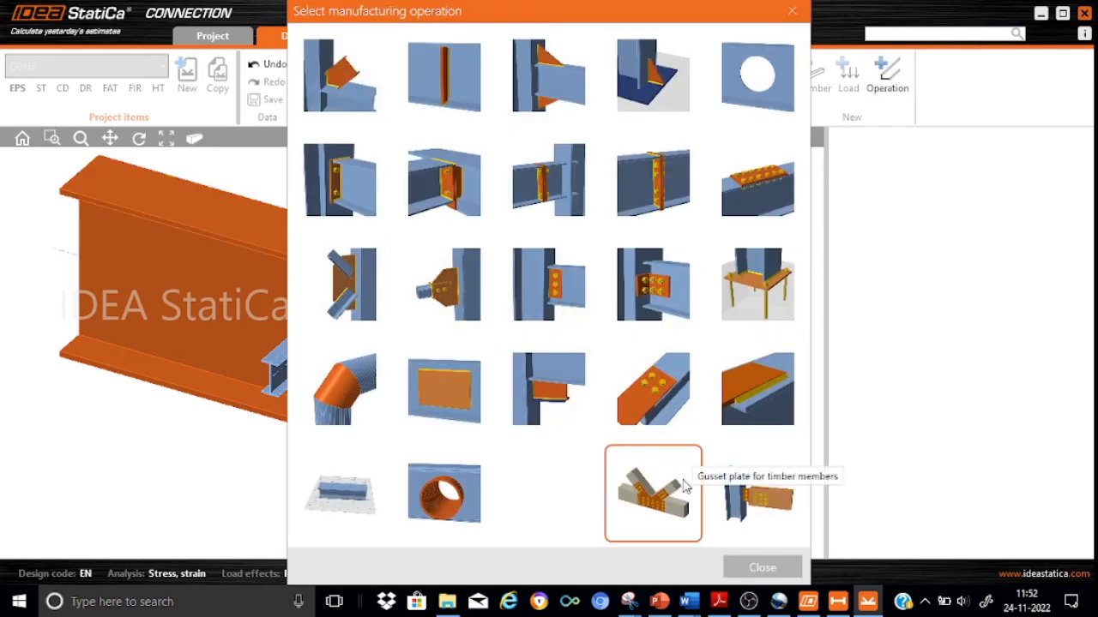
{"action": "left_click", "coordinate": [668, 396]}
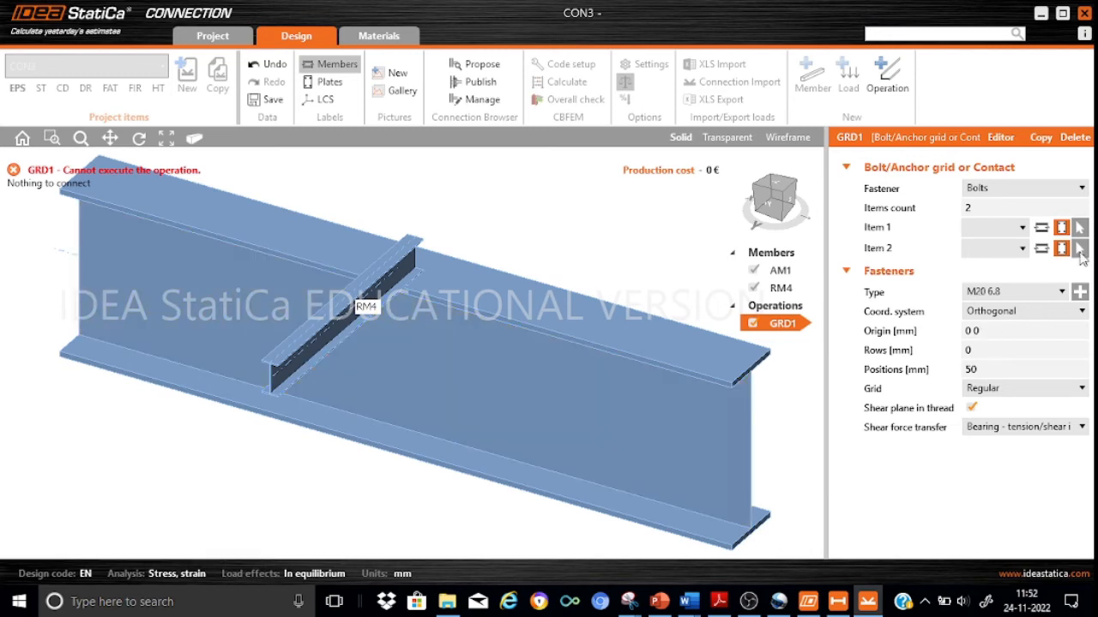
{"action": "left_click", "coordinate": [1042, 228]}
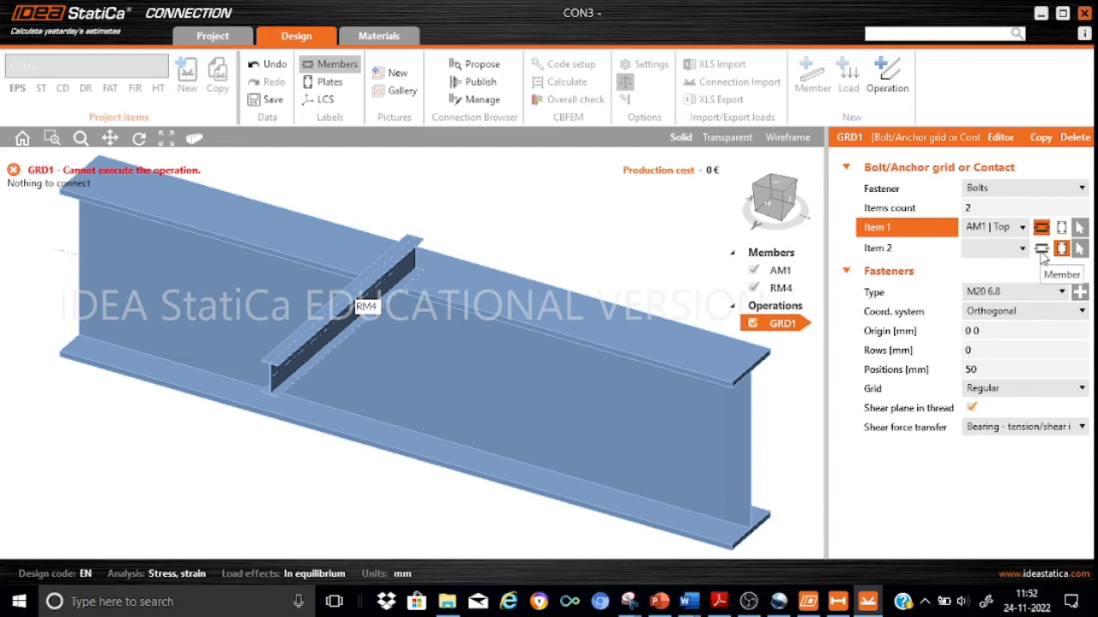
{"action": "left_click", "coordinate": [1041, 248]}
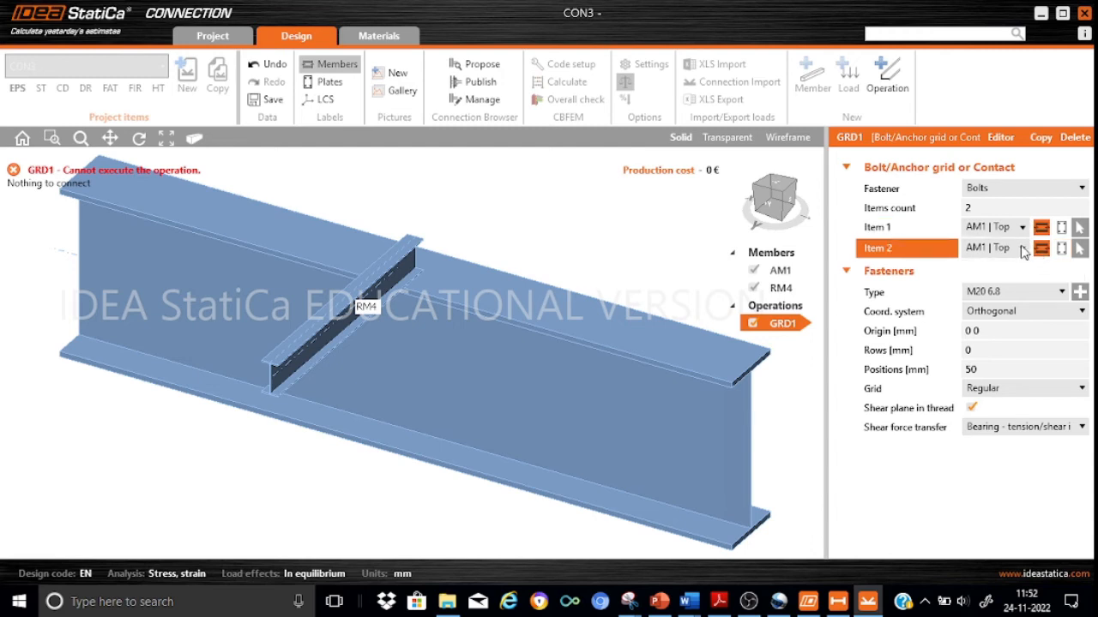
{"action": "left_click", "coordinate": [1023, 248]}
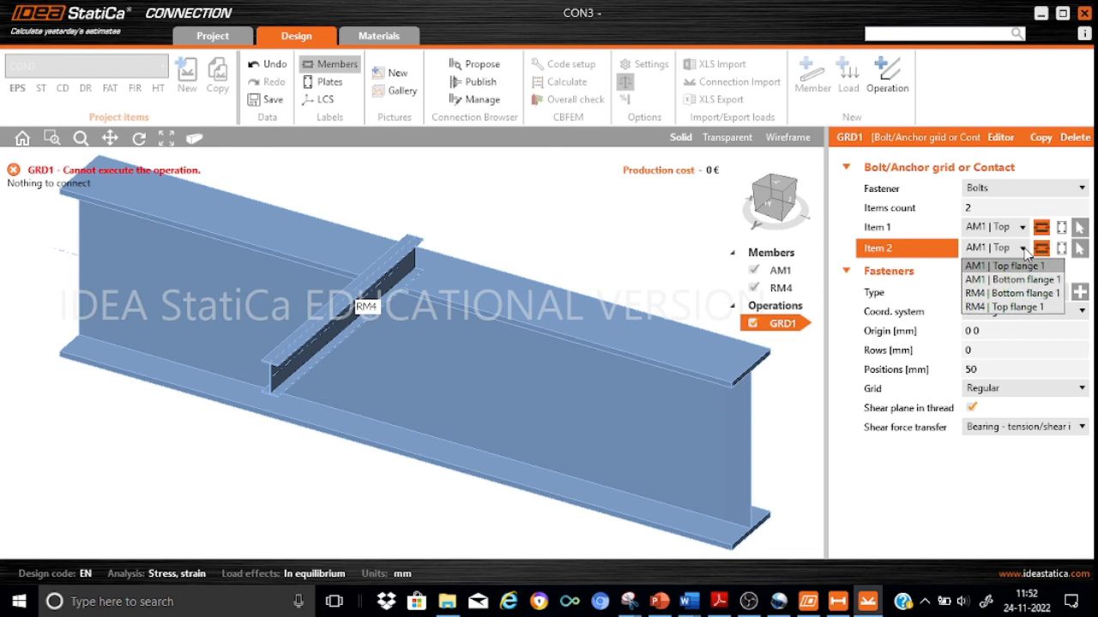
{"action": "left_click", "coordinate": [1020, 294]}
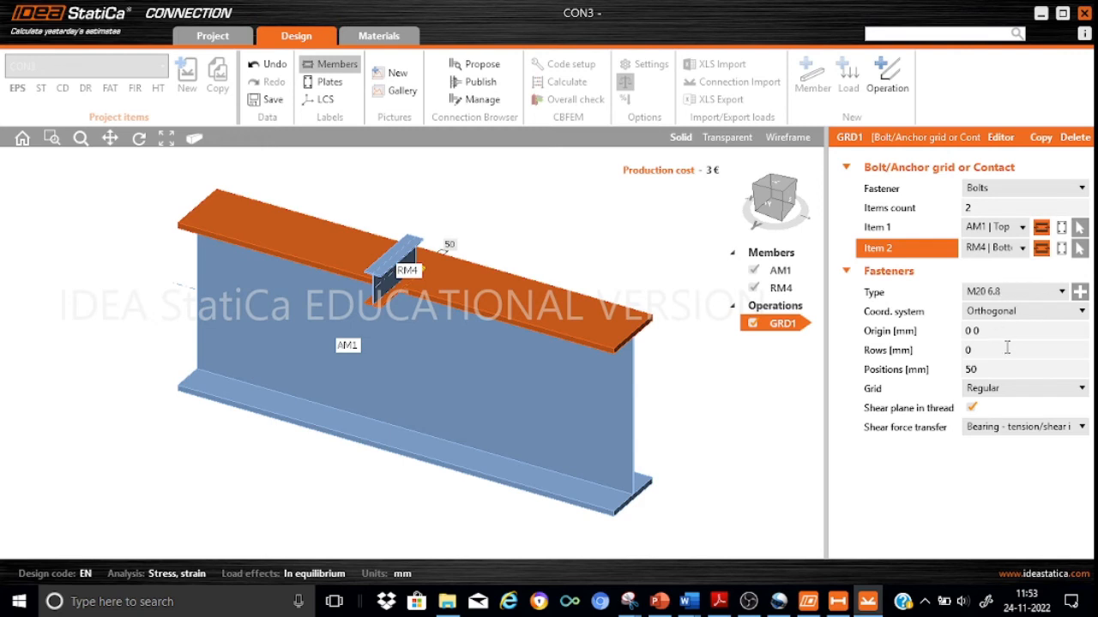
Set the bolt grid's rows to -75 -100 mm and its positions to -35 70 mm.
{"action": "left_click", "coordinate": [984, 360]}
{"action": "type", "text": "-75"}
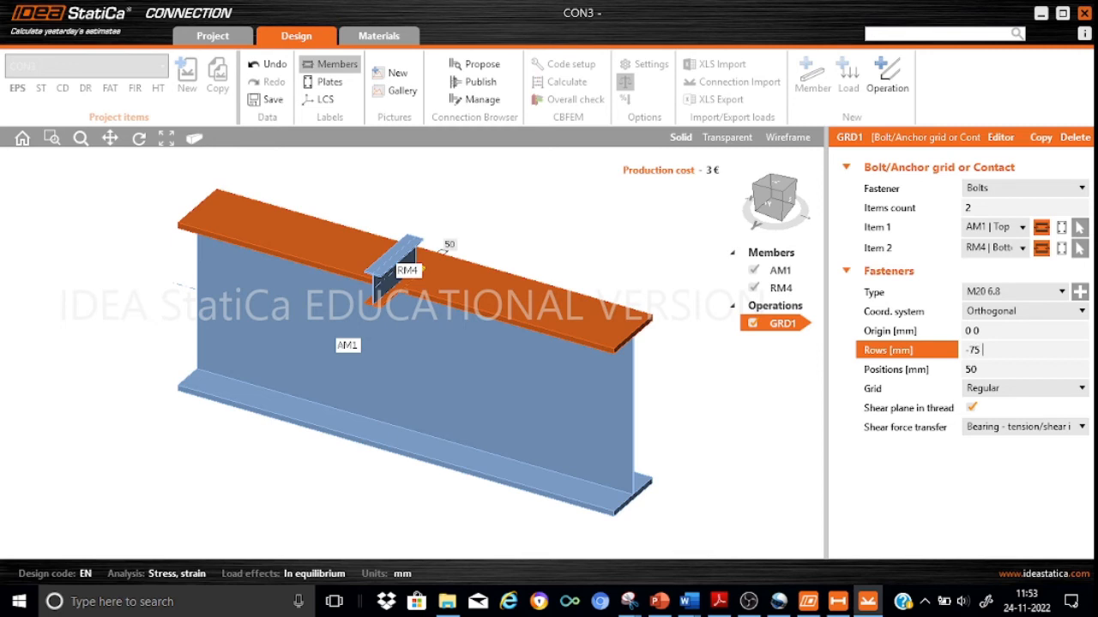
{"action": "type", "text": " -100"}
{"action": "left_click", "coordinate": [993, 371]}
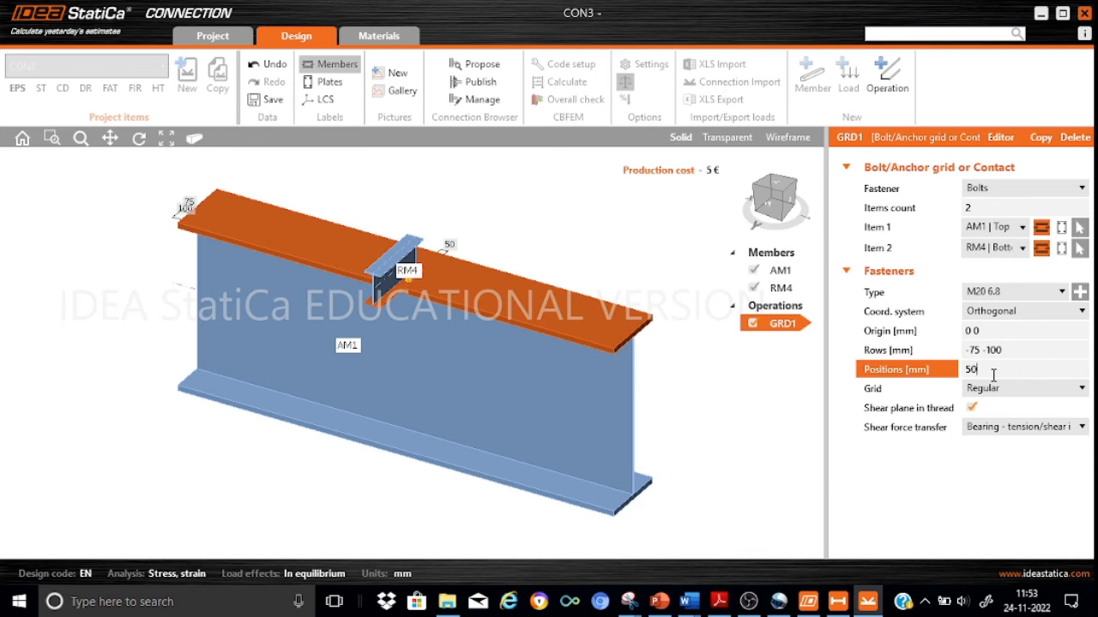
{"action": "type", "text": "-35"}
{"action": "key", "text": "BackSpace"}
{"action": "key", "text": "BackSpace"}
{"action": "key", "text": "BackSpace"}
{"action": "key", "text": "BackSpace"}
{"action": "type", "text": "-35 70"}
{"action": "left_click", "coordinate": [905, 500]}
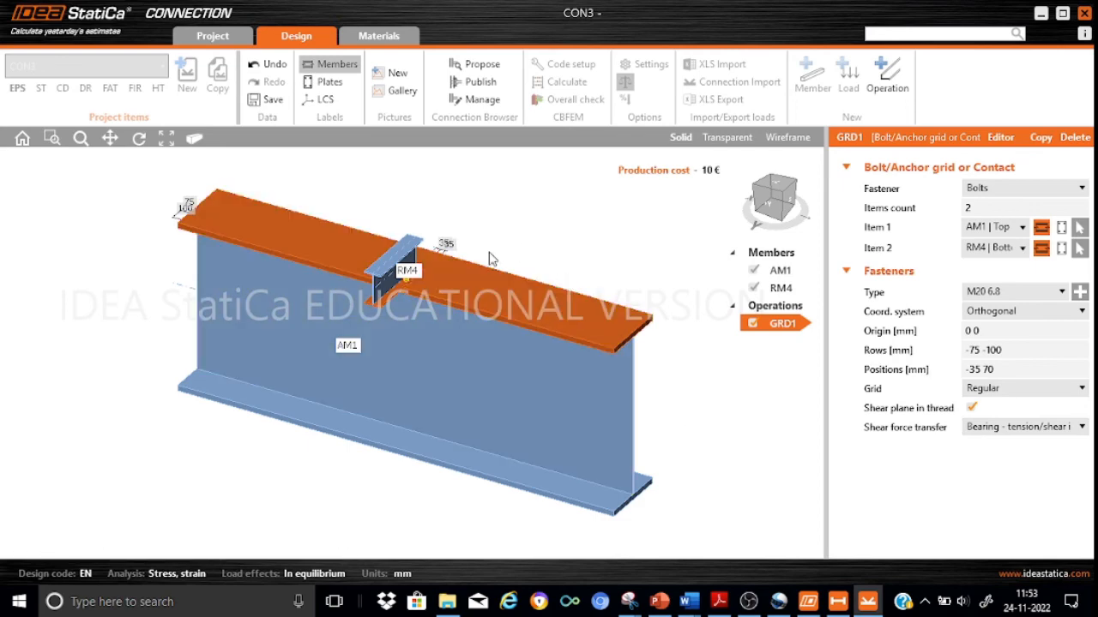
Check the bolts through RM4's bottom flange, save the CON3 connection design and return to the girder model.
{"action": "scroll", "coordinate": [531, 252], "scroll_direction": "up", "scroll_amount": 4}
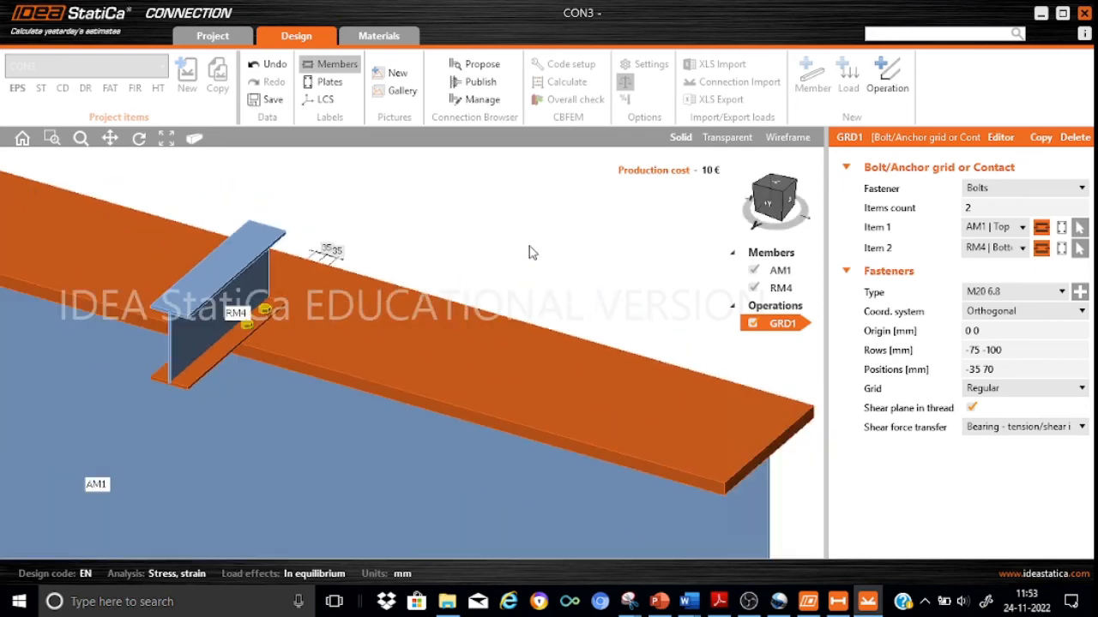
{"action": "left_click", "coordinate": [285, 298]}
{"action": "left_click_drag", "start_coordinate": [753, 183], "coordinate": [727, 192]}
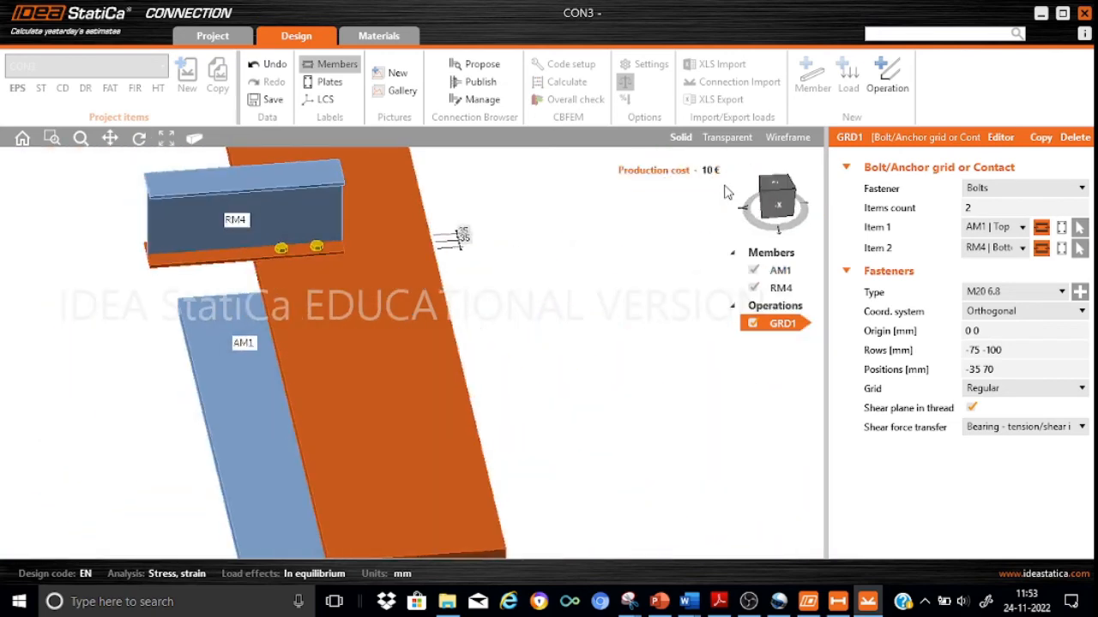
{"action": "left_click", "coordinate": [271, 102]}
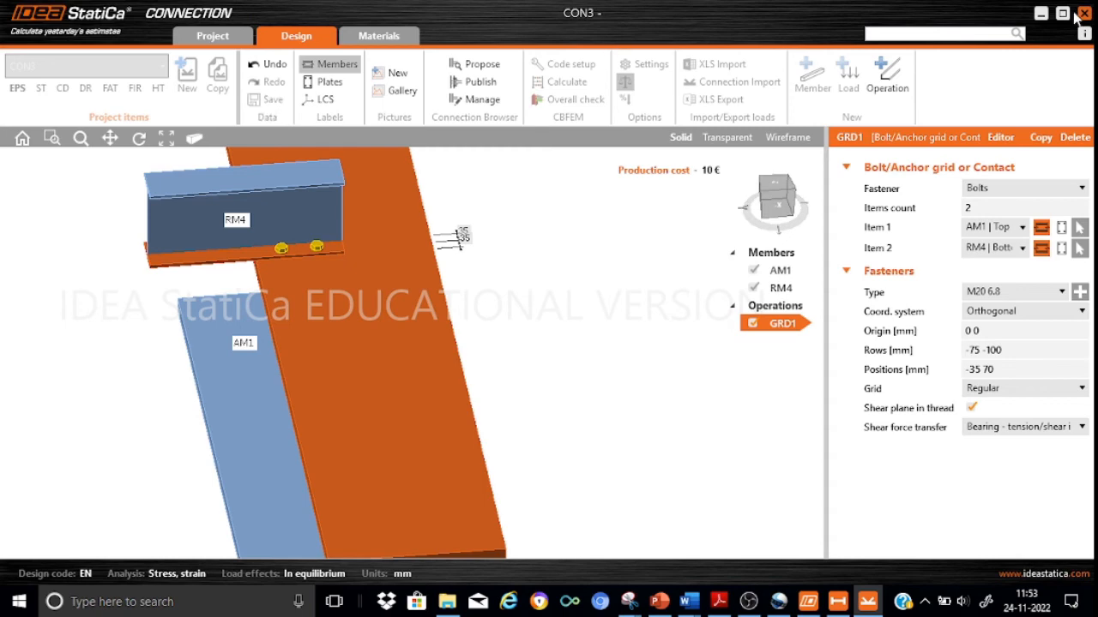
{"action": "left_click", "coordinate": [1041, 15]}
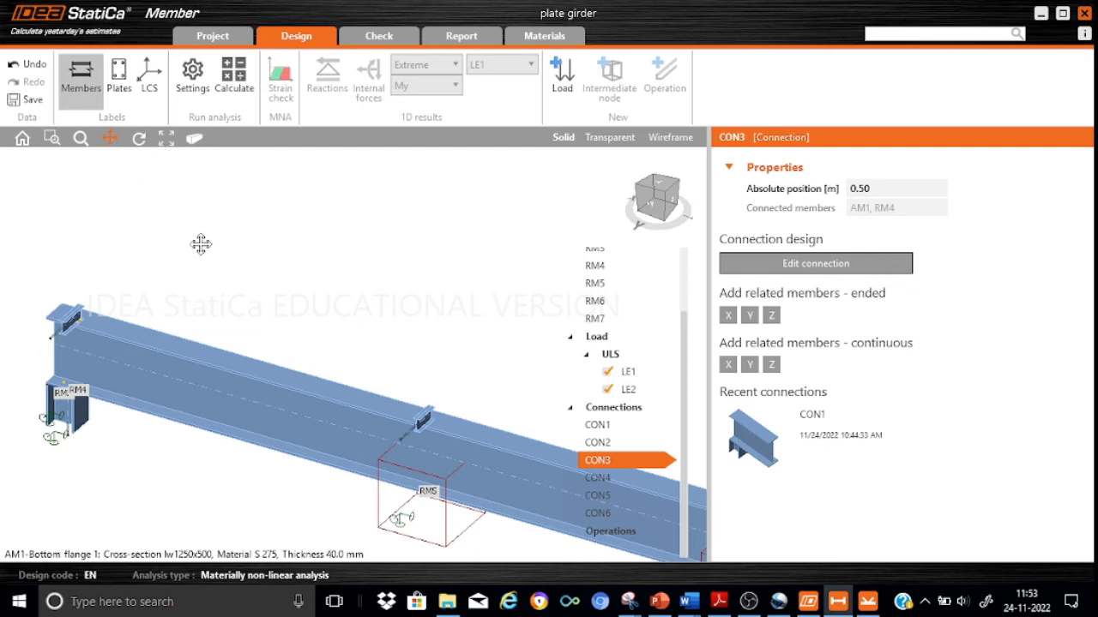
Examine the bolts between RM4 and the girder's top flange in the full girder model.
{"action": "left_click_drag", "start_coordinate": [203, 247], "coordinate": [66, 133]}
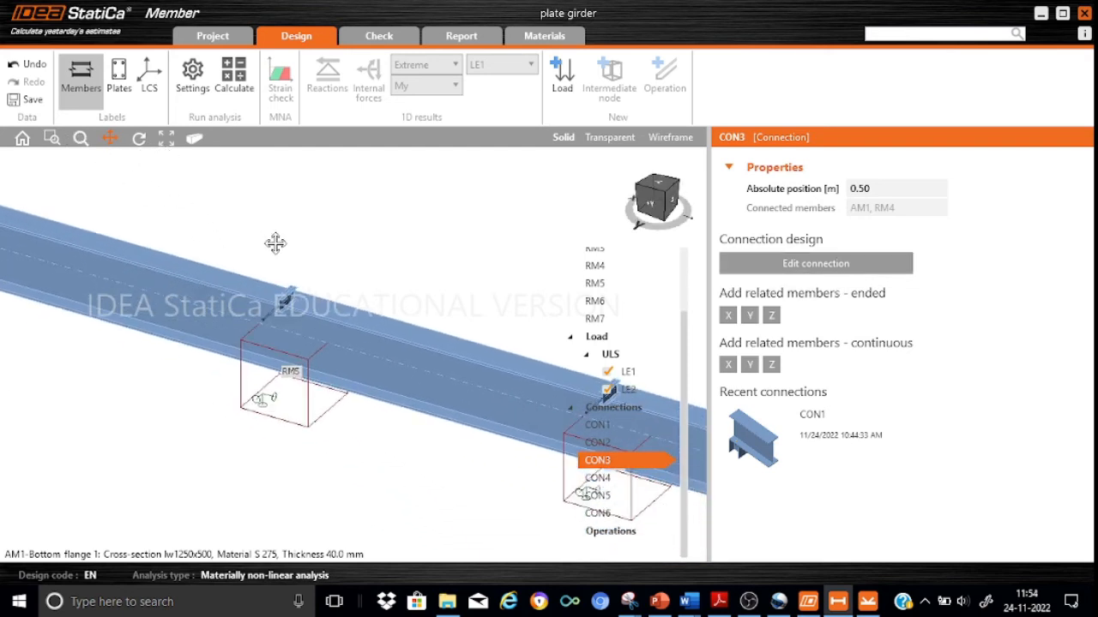
{"action": "left_click_drag", "start_coordinate": [274, 243], "coordinate": [328, 335]}
{"action": "scroll", "coordinate": [255, 321], "scroll_direction": "up", "scroll_amount": 5}
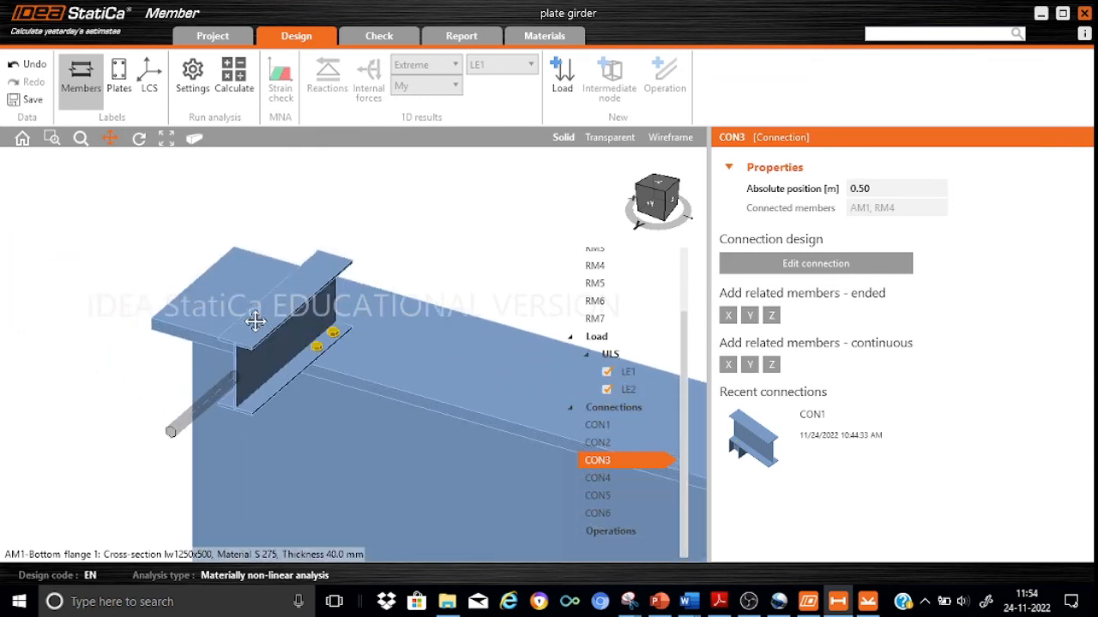
{"action": "scroll", "coordinate": [364, 351], "scroll_direction": "down", "scroll_amount": 5}
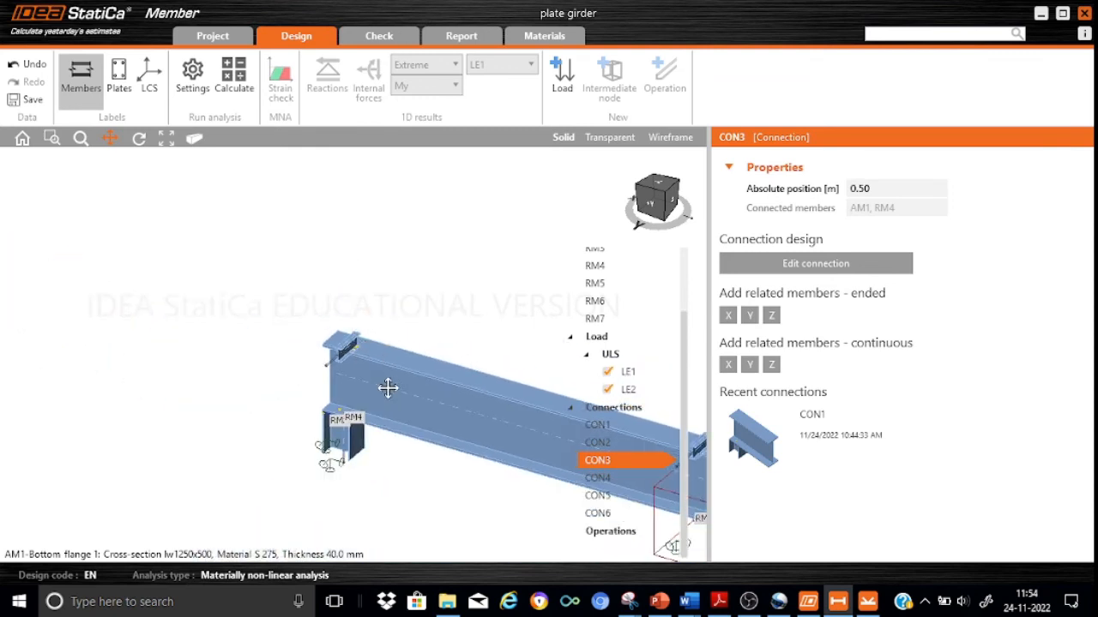
{"action": "left_click_drag", "start_coordinate": [387, 385], "coordinate": [74, 282]}
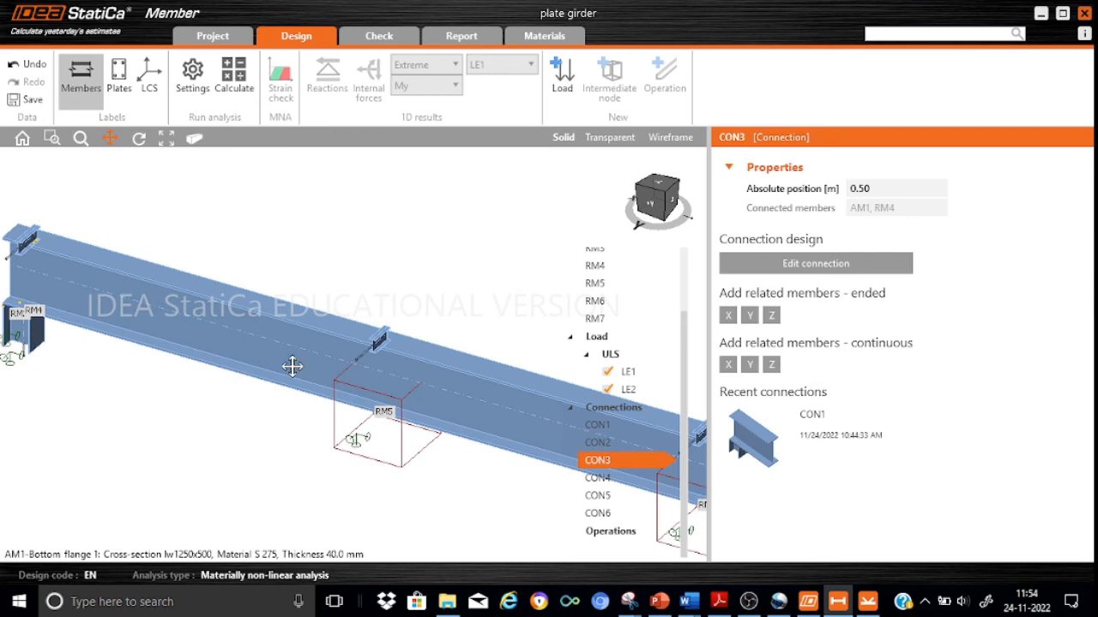
Apply the saved CON3 design to connection CON4 at RM5 and check its bolts.
{"action": "left_click", "coordinate": [618, 479]}
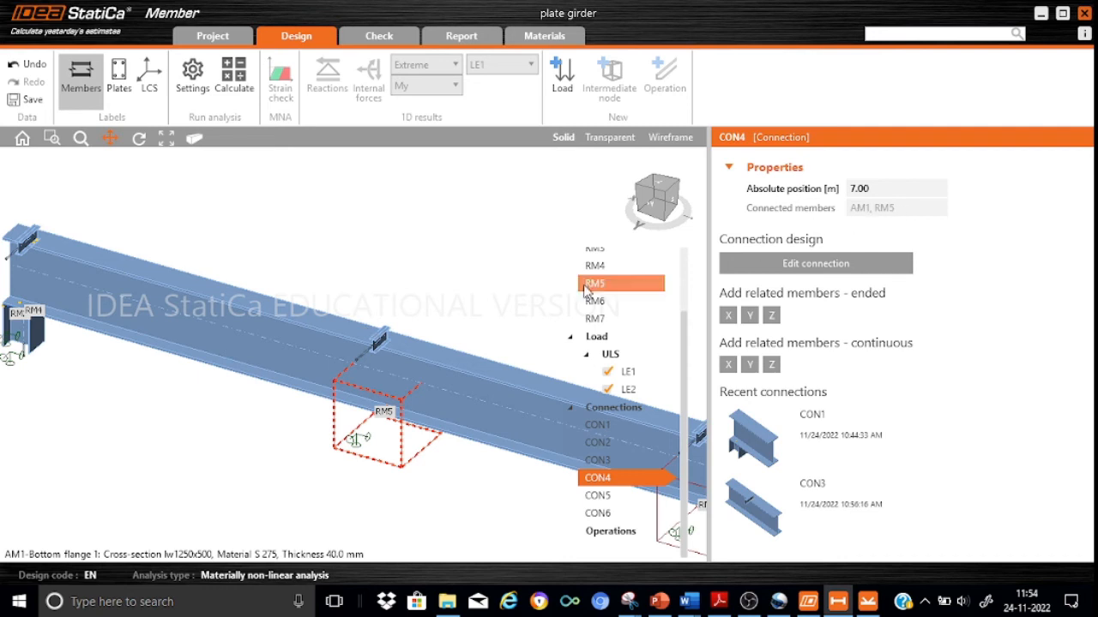
{"action": "left_click_drag", "start_coordinate": [519, 286], "coordinate": [360, 271]}
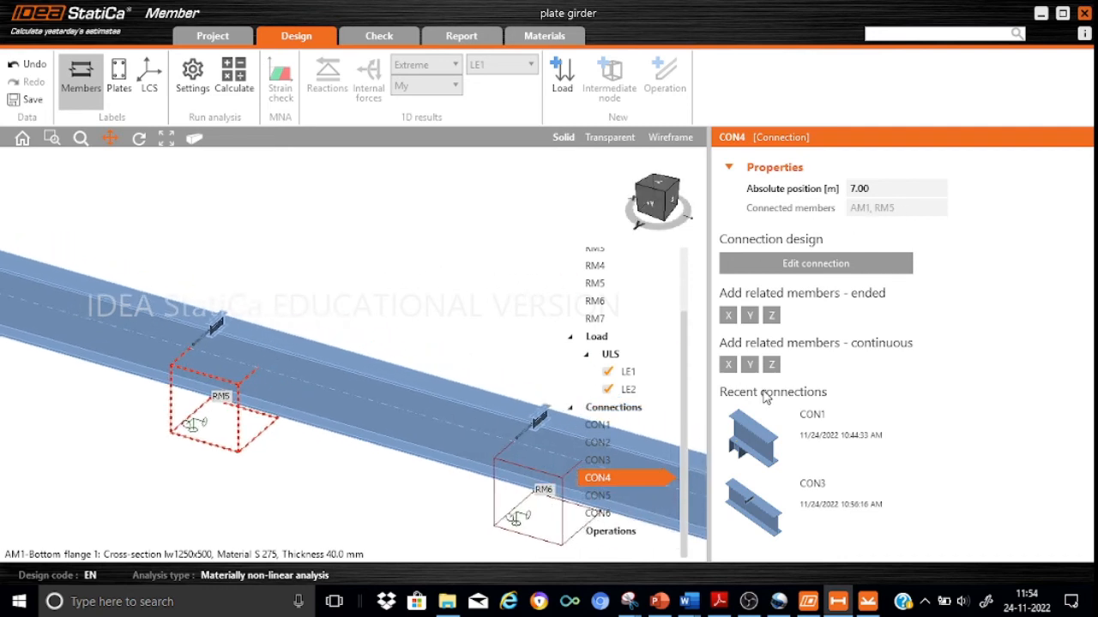
{"action": "mouse_move", "coordinate": [818, 418]}
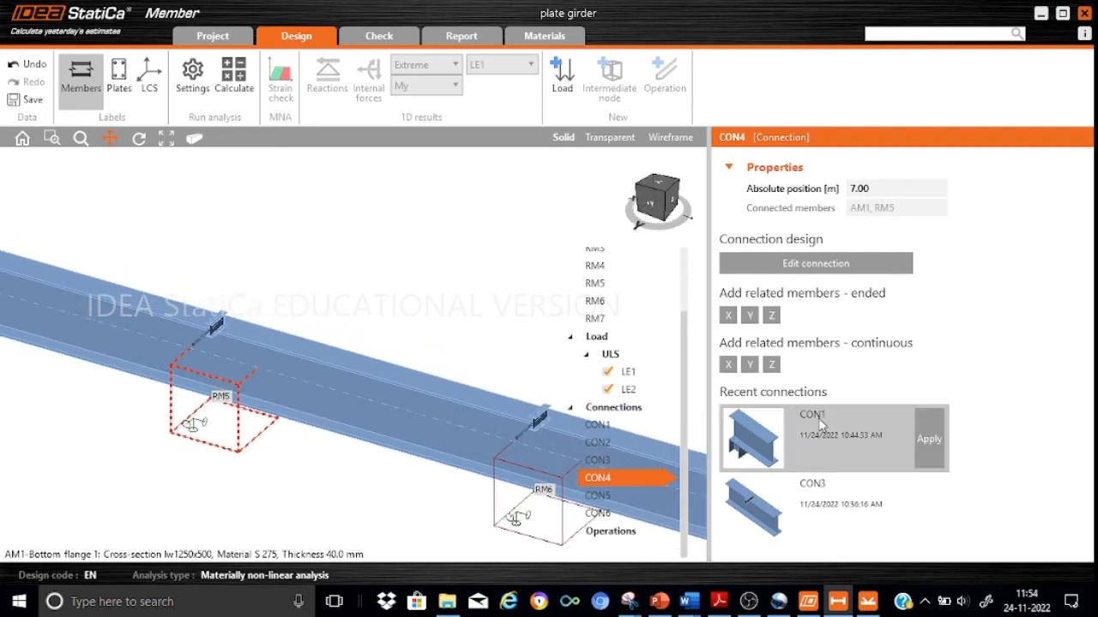
{"action": "left_click", "coordinate": [894, 503]}
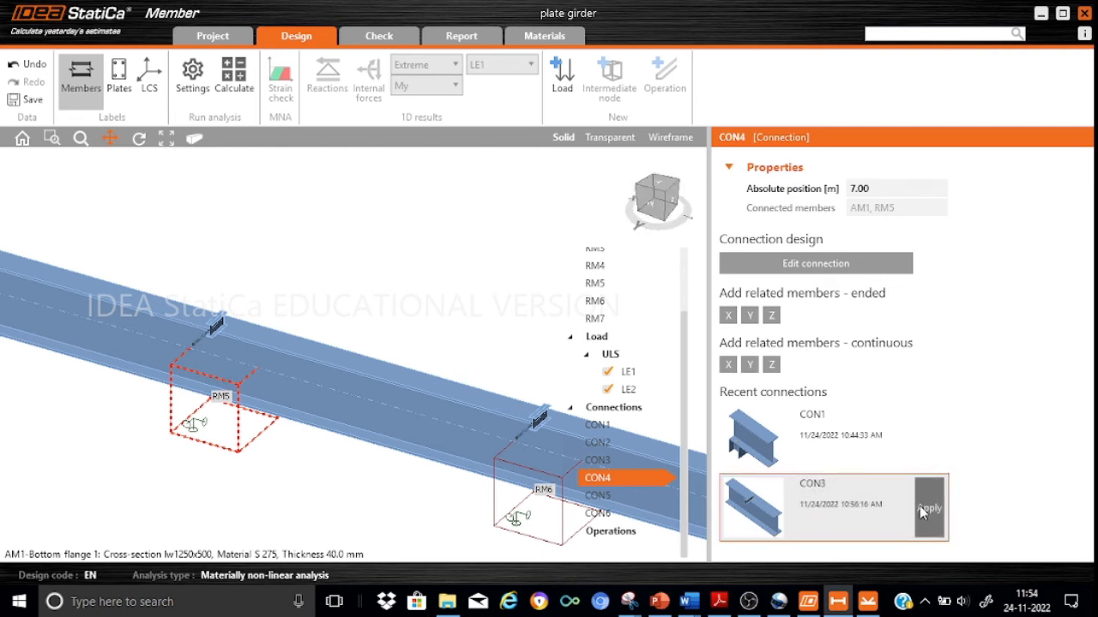
{"action": "left_click", "coordinate": [925, 507]}
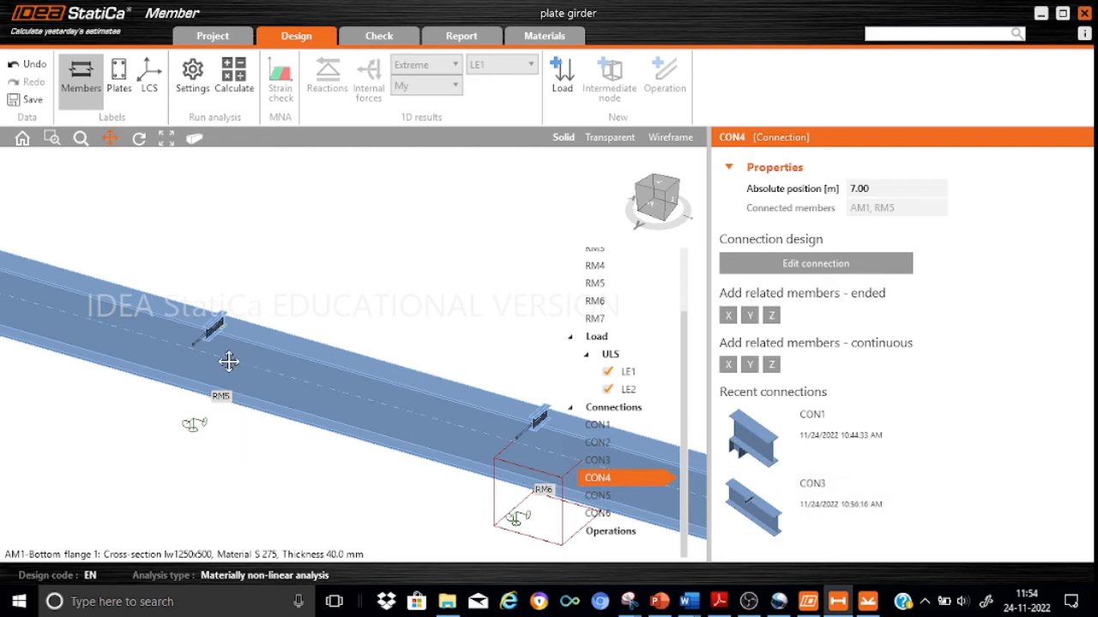
{"action": "scroll", "coordinate": [217, 302], "scroll_direction": "up", "scroll_amount": 5}
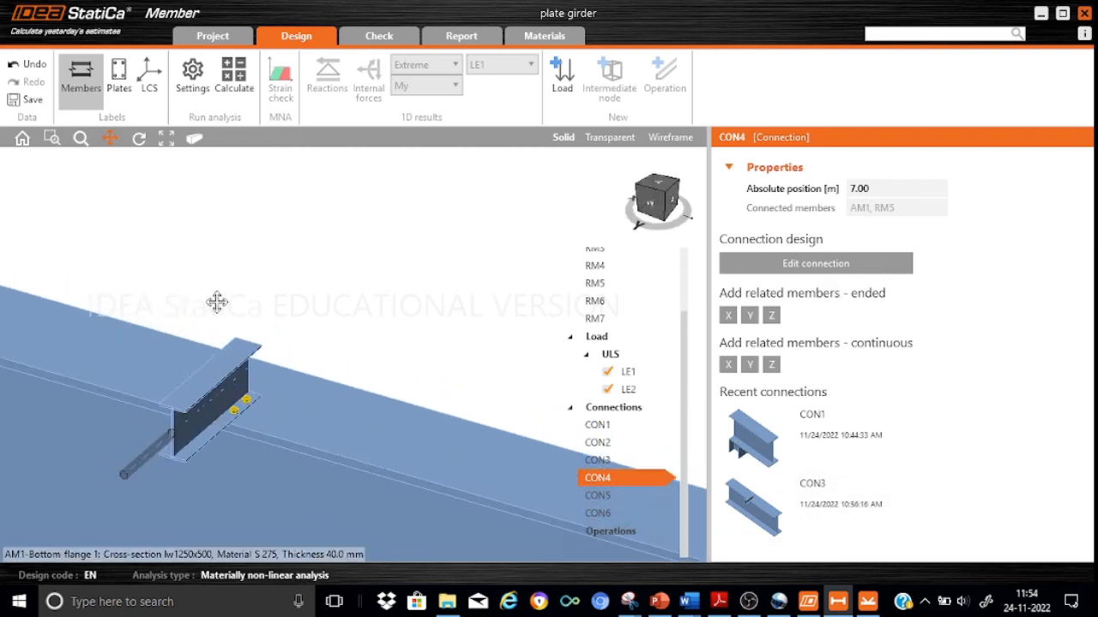
{"action": "scroll", "coordinate": [245, 409], "scroll_direction": "down", "scroll_amount": 5}
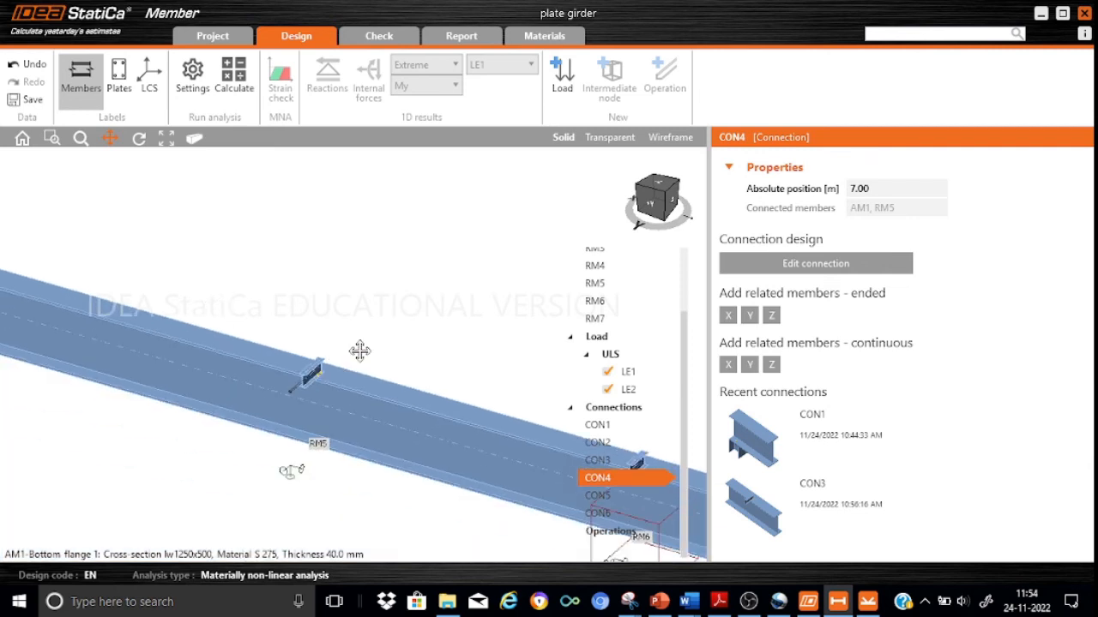
{"action": "left_click_drag", "start_coordinate": [332, 352], "coordinate": [130, 261]}
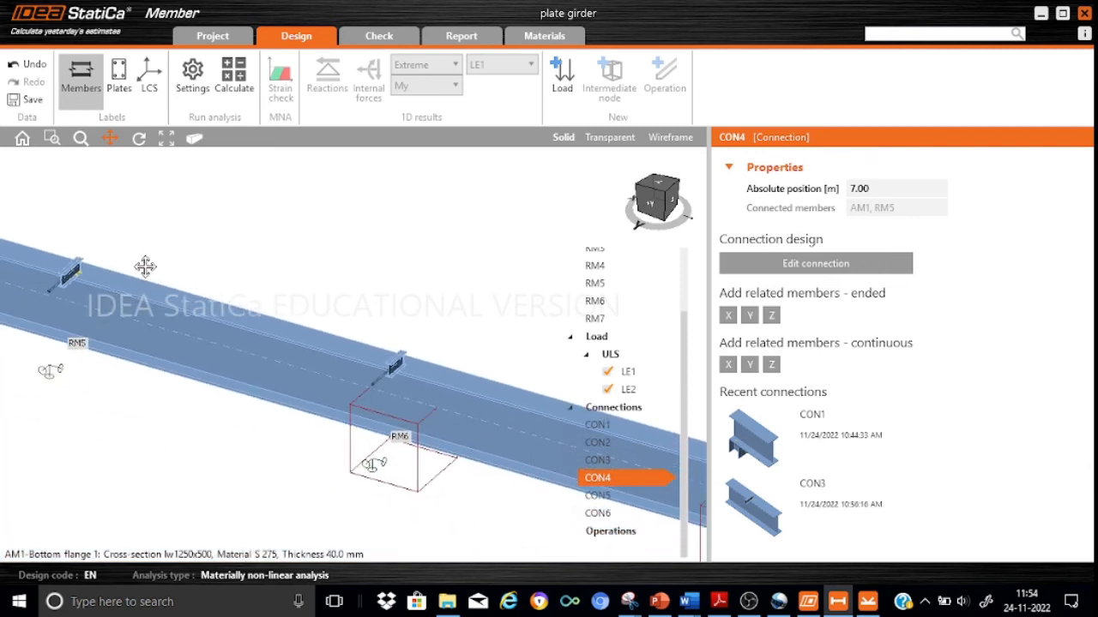
Apply the saved CON3 design to connection CON5 at RM6 and check its bolts.
{"action": "left_click", "coordinate": [597, 496]}
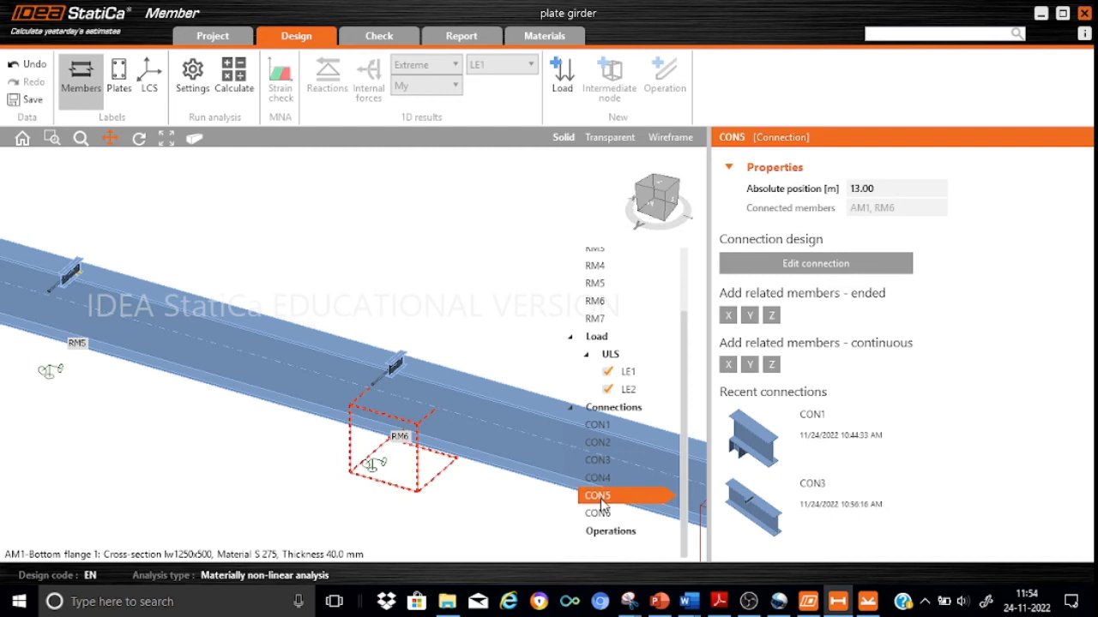
{"action": "mouse_move", "coordinate": [766, 513]}
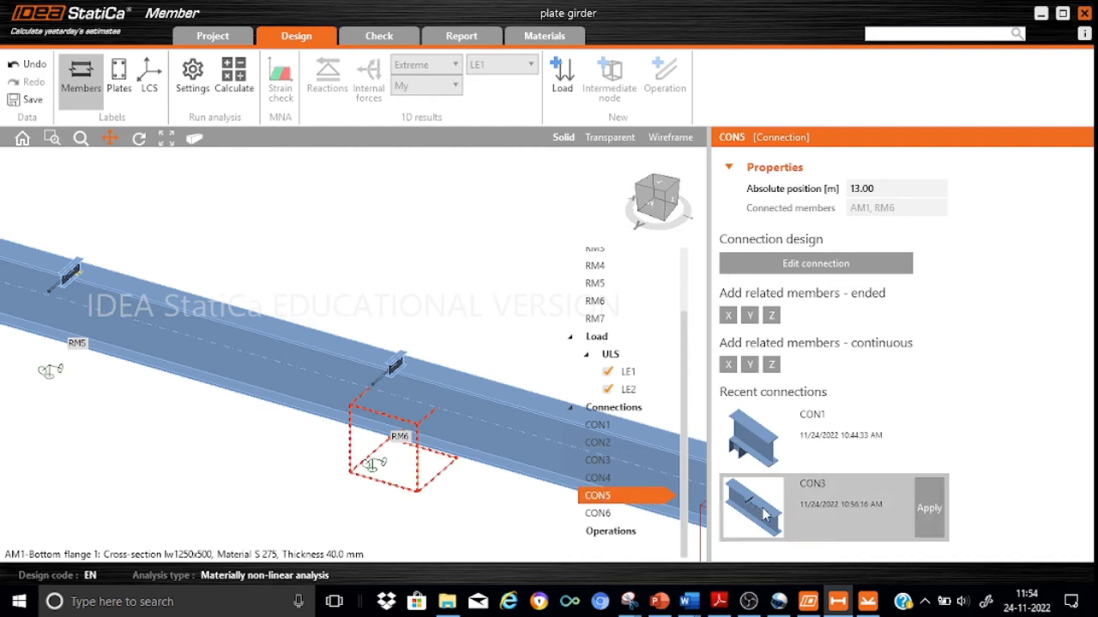
{"action": "left_click", "coordinate": [930, 510]}
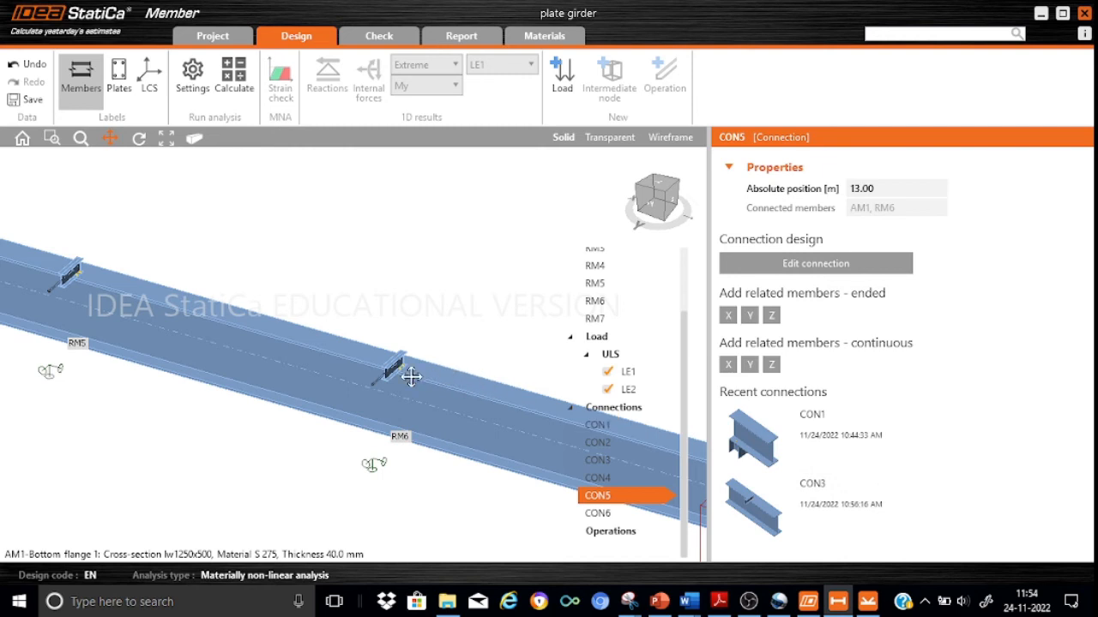
{"action": "scroll", "coordinate": [421, 372], "scroll_direction": "up", "scroll_amount": 5}
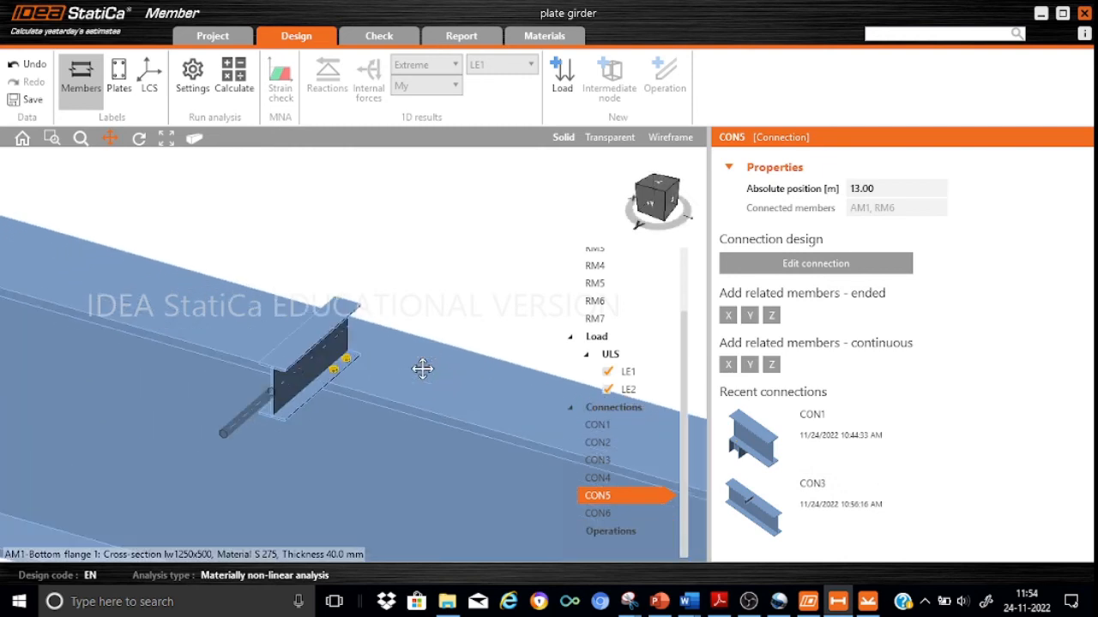
{"action": "scroll", "coordinate": [422, 368], "scroll_direction": "down", "scroll_amount": 5}
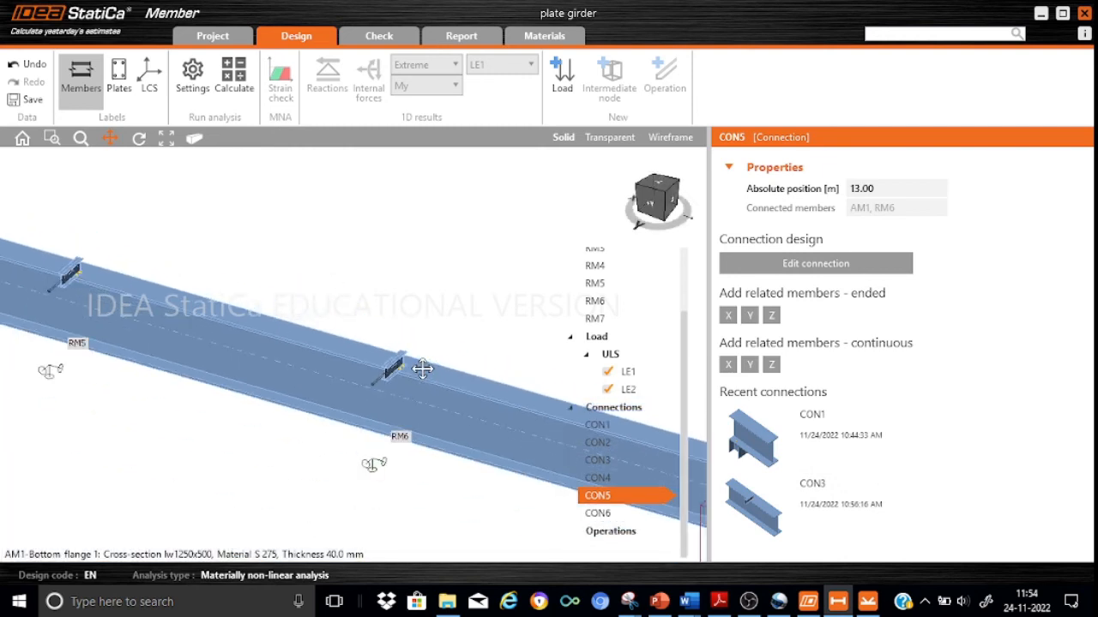
{"action": "scroll", "coordinate": [421, 369], "scroll_direction": "up", "scroll_amount": 4}
{"action": "scroll", "coordinate": [421, 368], "scroll_direction": "down", "scroll_amount": 4}
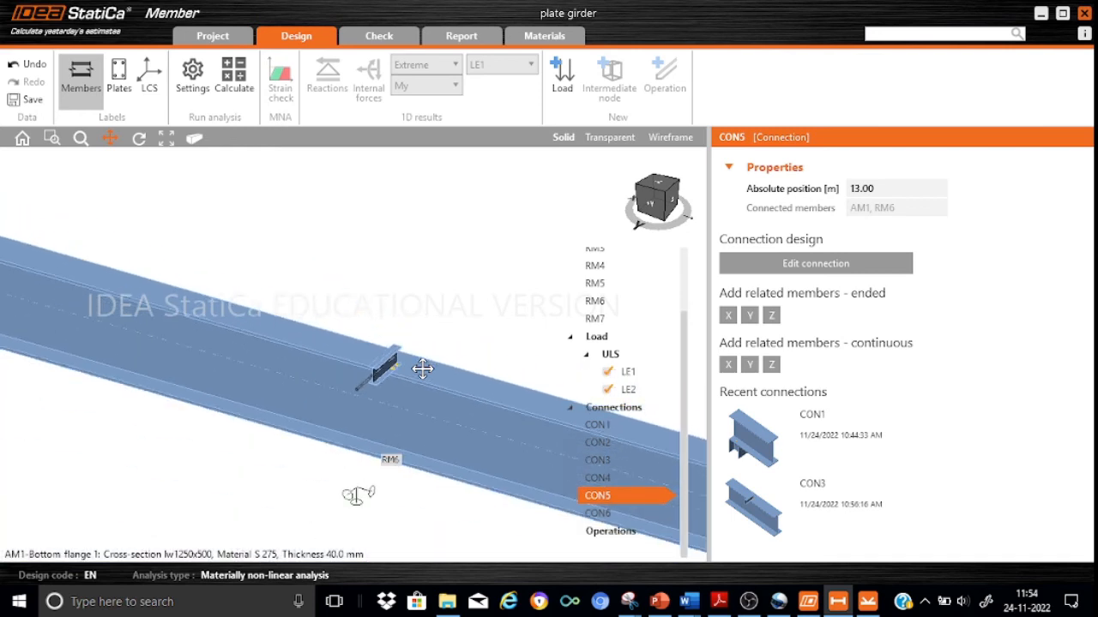
Apply the saved CON3 design to connection CON6 at RM7 near the girder's end.
{"action": "left_click_drag", "start_coordinate": [440, 406], "coordinate": [39, 355]}
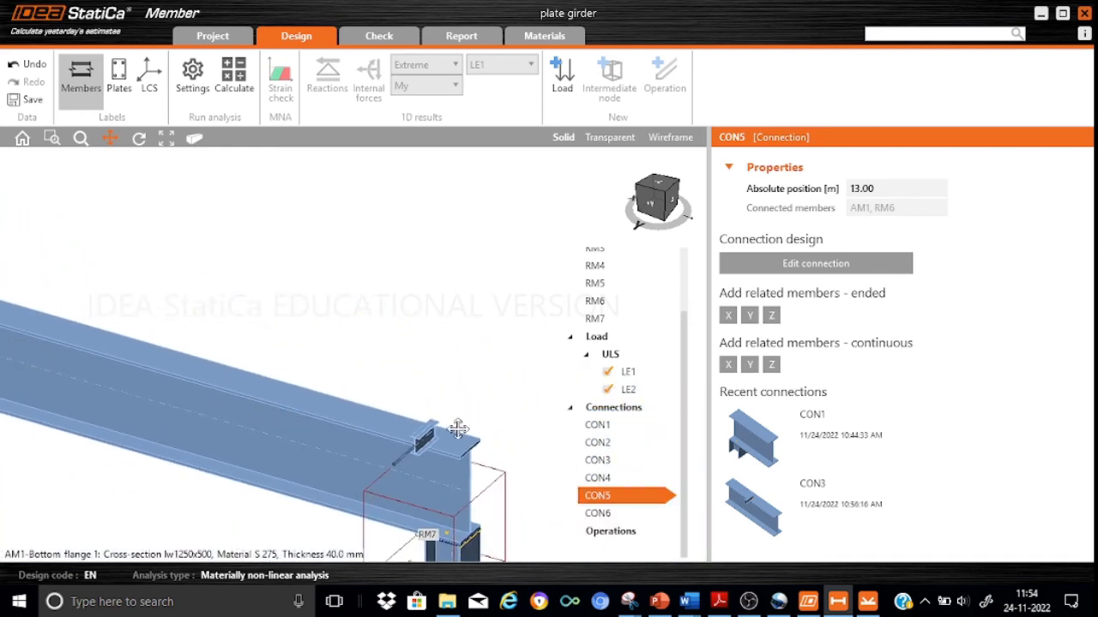
{"action": "left_click", "coordinate": [619, 519]}
{"action": "mouse_move", "coordinate": [817, 513]}
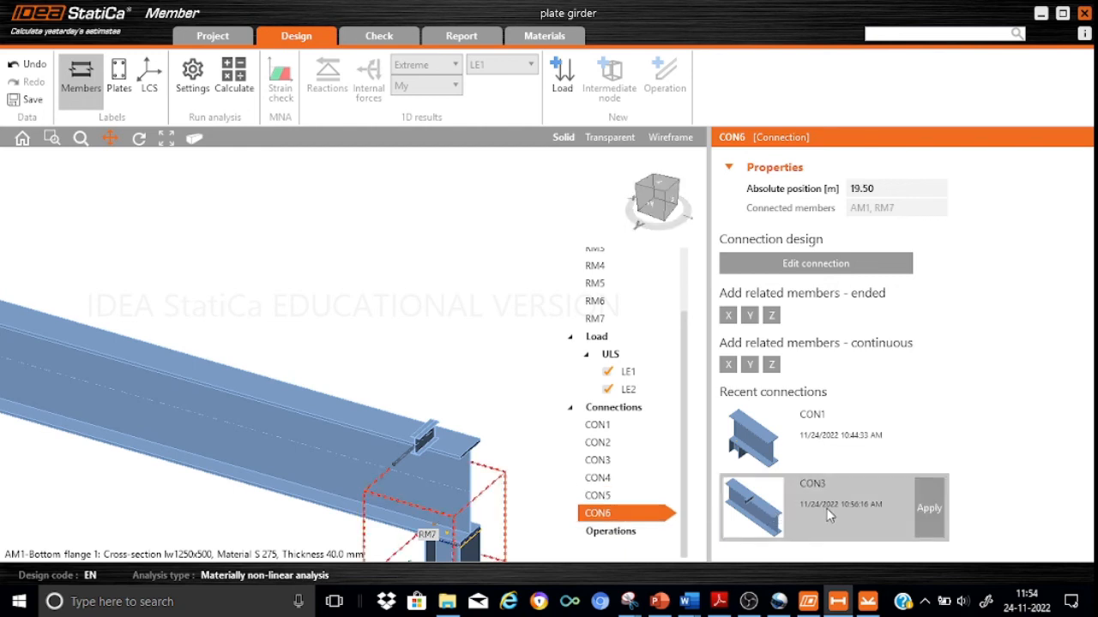
{"action": "left_click", "coordinate": [930, 514]}
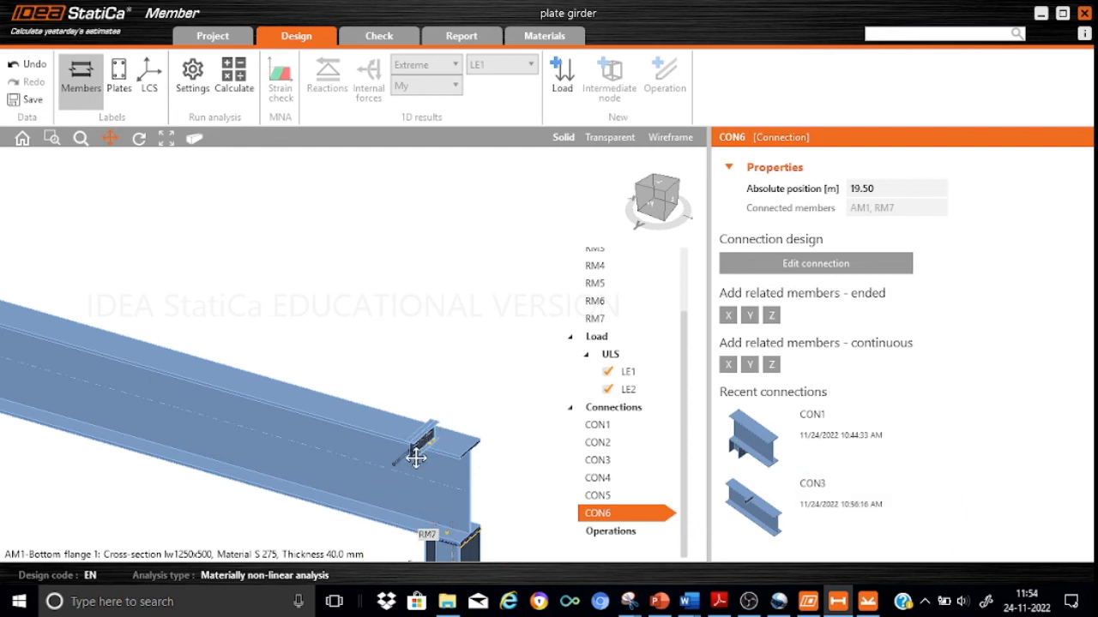
Examine the bolts at RM7 and the applied connections along the whole girder.
{"action": "scroll", "coordinate": [416, 459], "scroll_direction": "up", "scroll_amount": 3}
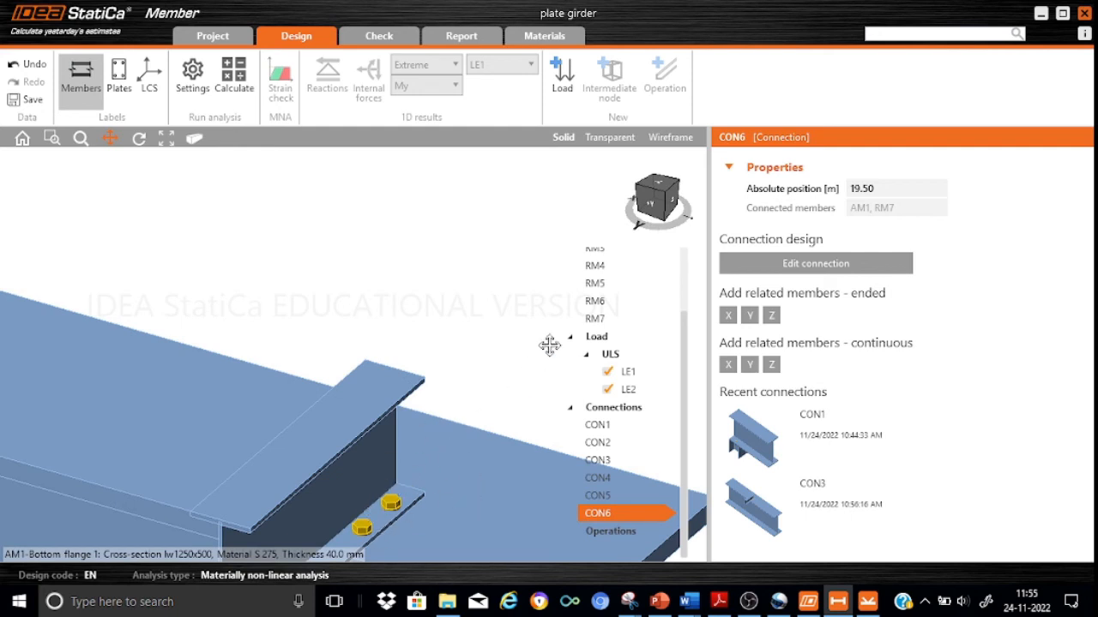
{"action": "scroll", "coordinate": [550, 344], "scroll_direction": "down", "scroll_amount": 3}
{"action": "scroll", "coordinate": [550, 345], "scroll_direction": "down", "scroll_amount": 2}
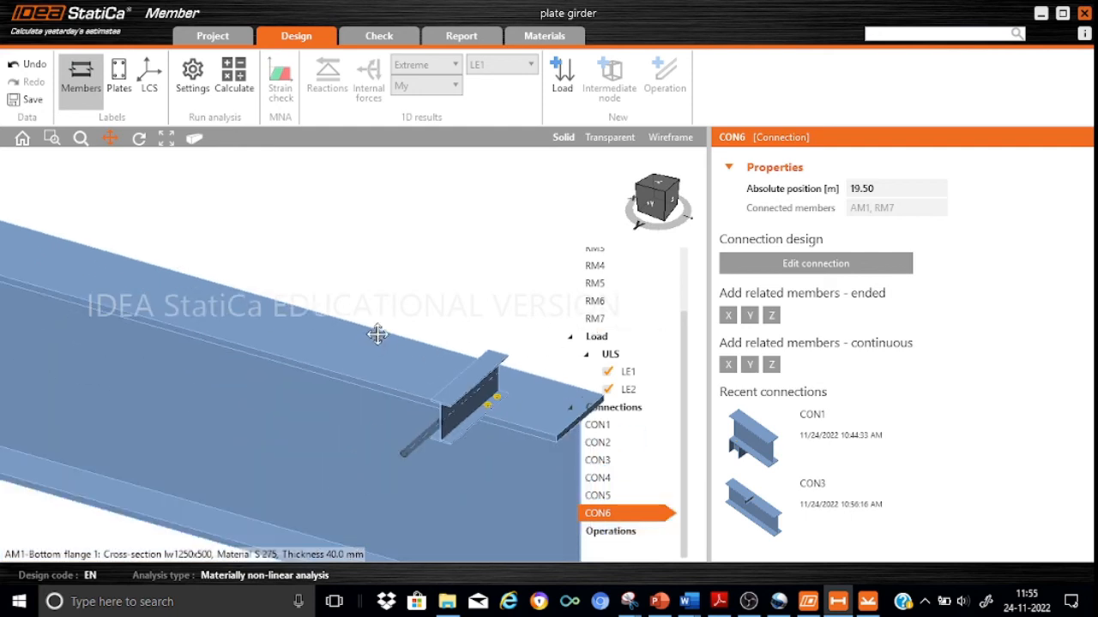
{"action": "scroll", "coordinate": [377, 328], "scroll_direction": "down", "scroll_amount": 2}
{"action": "scroll", "coordinate": [308, 254], "scroll_direction": "down", "scroll_amount": 2}
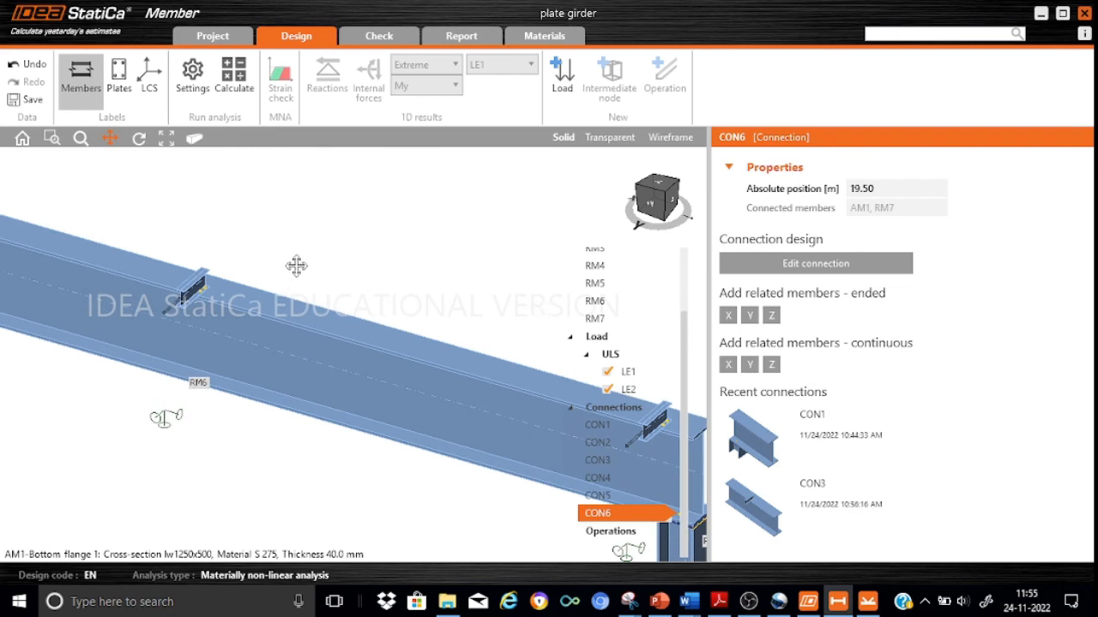
{"action": "scroll", "coordinate": [296, 266], "scroll_direction": "up", "scroll_amount": 1}
{"action": "scroll", "coordinate": [296, 266], "scroll_direction": "down", "scroll_amount": 1}
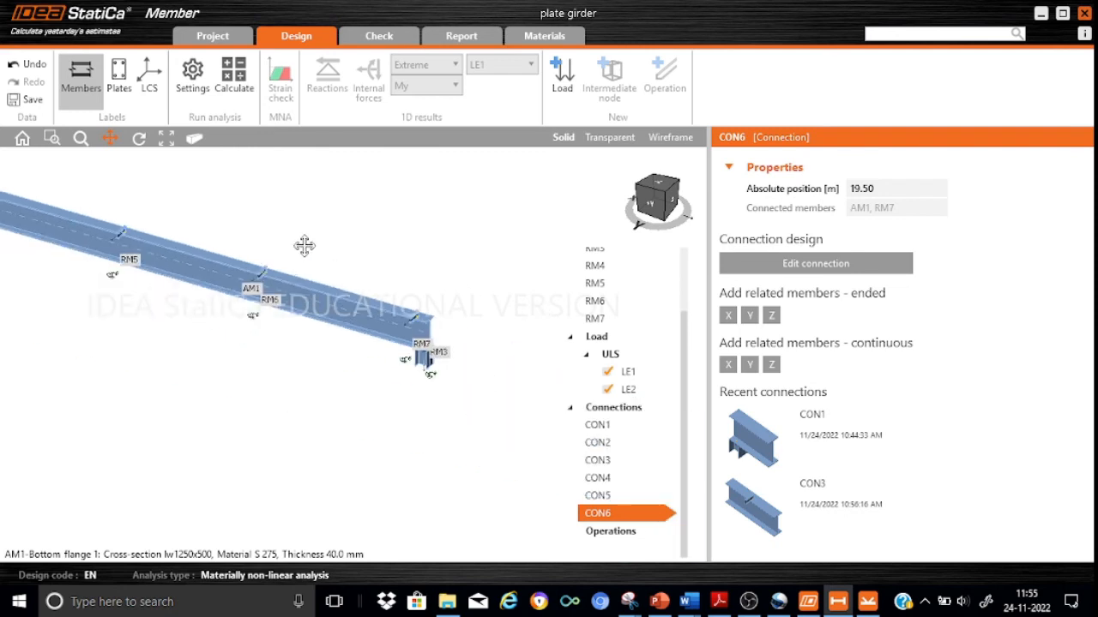
{"action": "left_click_drag", "start_coordinate": [309, 249], "coordinate": [372, 343]}
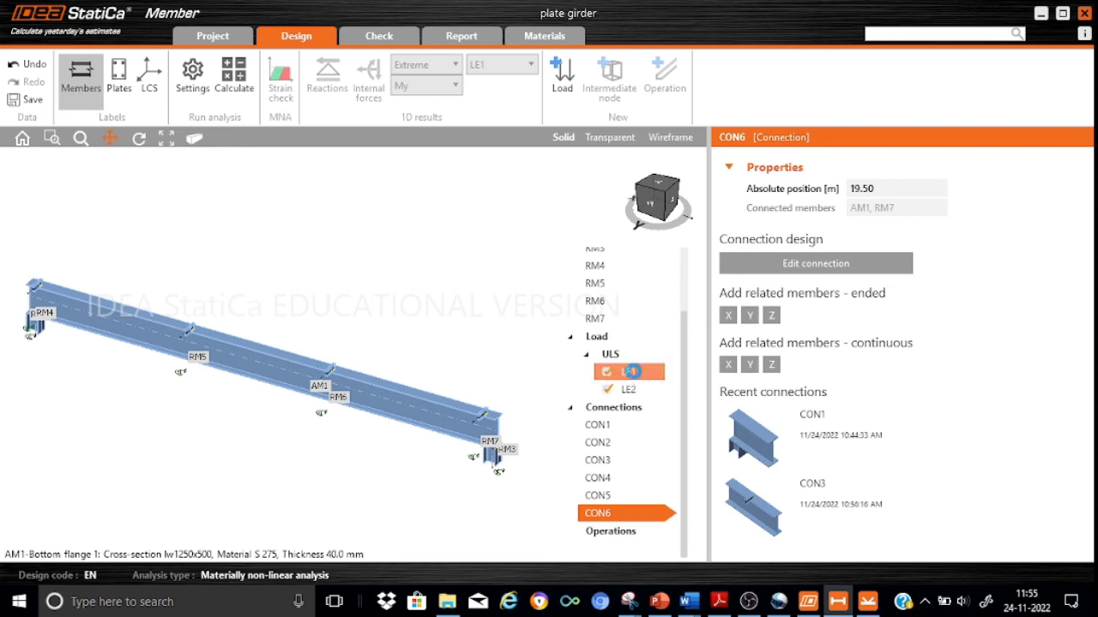
Switch load LE1's line load on AM1 to the global coordinate system and set its Z value to -65 kN/m.
{"action": "left_click", "coordinate": [632, 372]}
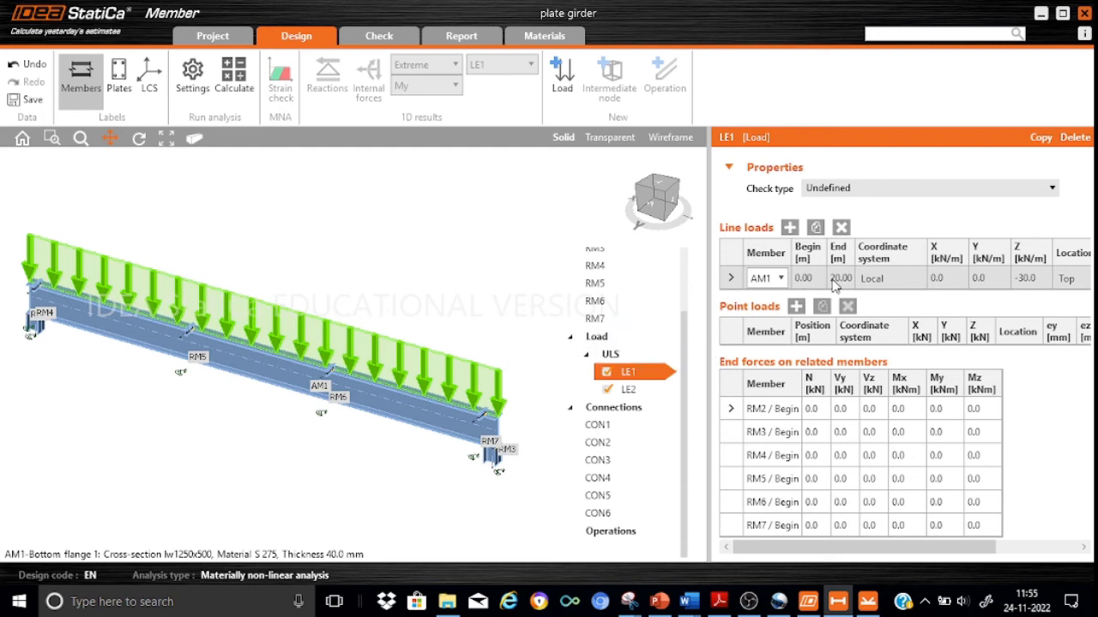
{"action": "left_click", "coordinate": [915, 279]}
{"action": "left_click", "coordinate": [916, 278]}
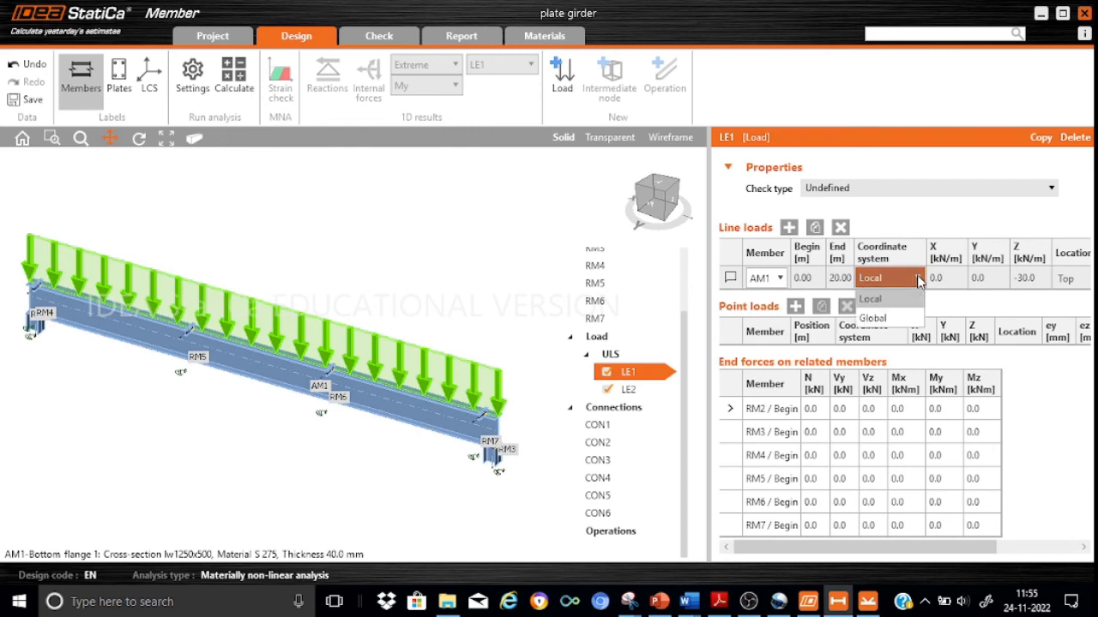
{"action": "left_click", "coordinate": [884, 322]}
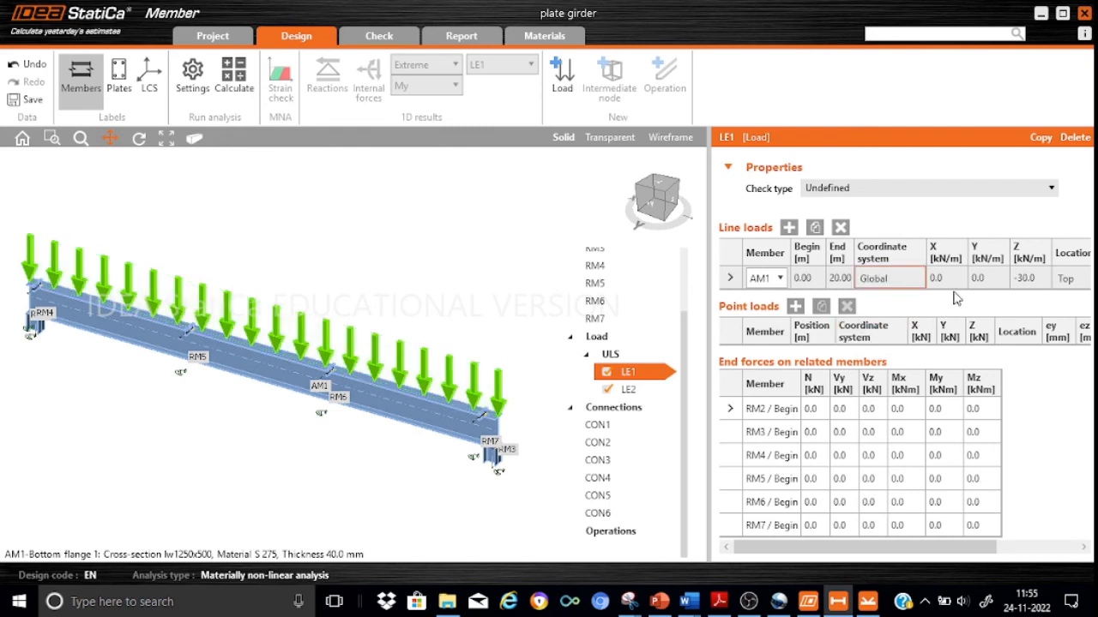
{"action": "left_click", "coordinate": [1041, 278]}
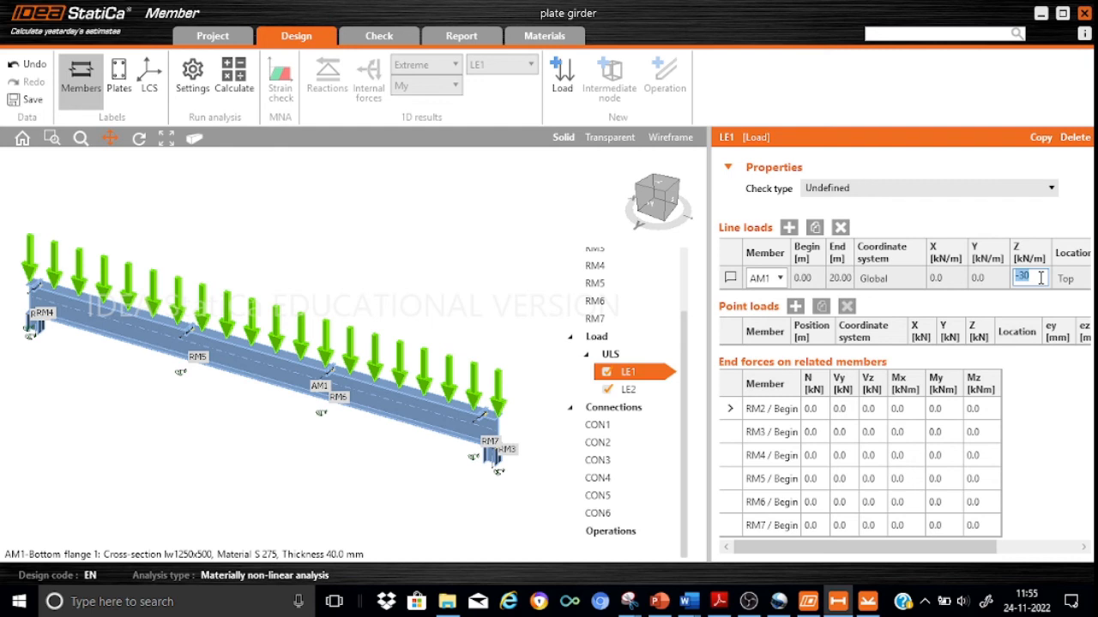
{"action": "type", "text": "-65."}
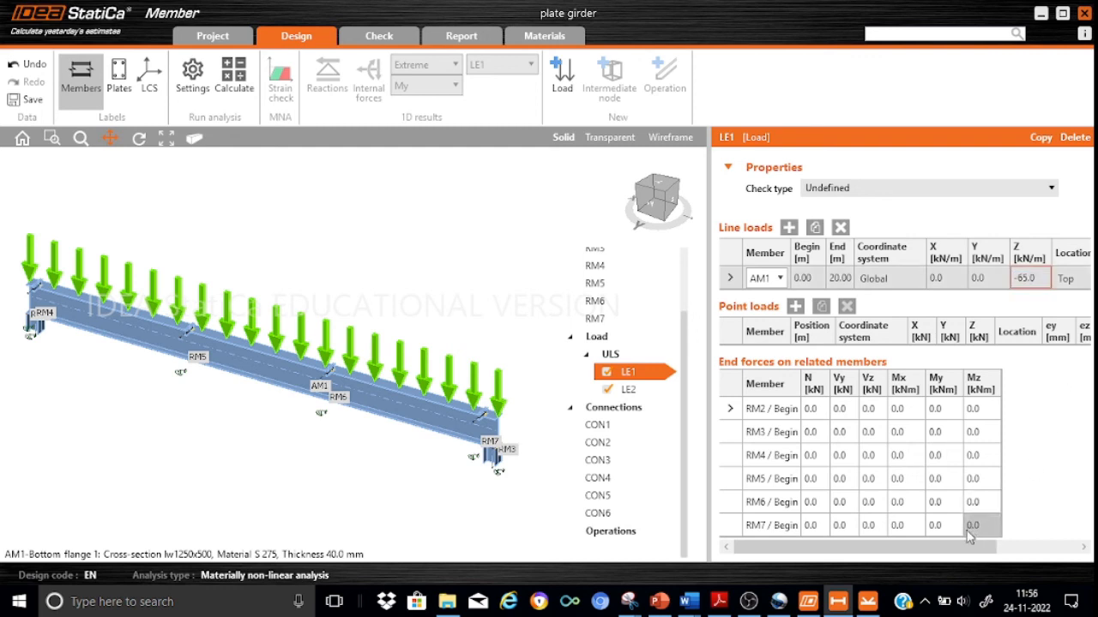
Set the width of LE1's line load to 0 mm.
{"action": "left_click_drag", "start_coordinate": [962, 547], "coordinate": [1085, 547]}
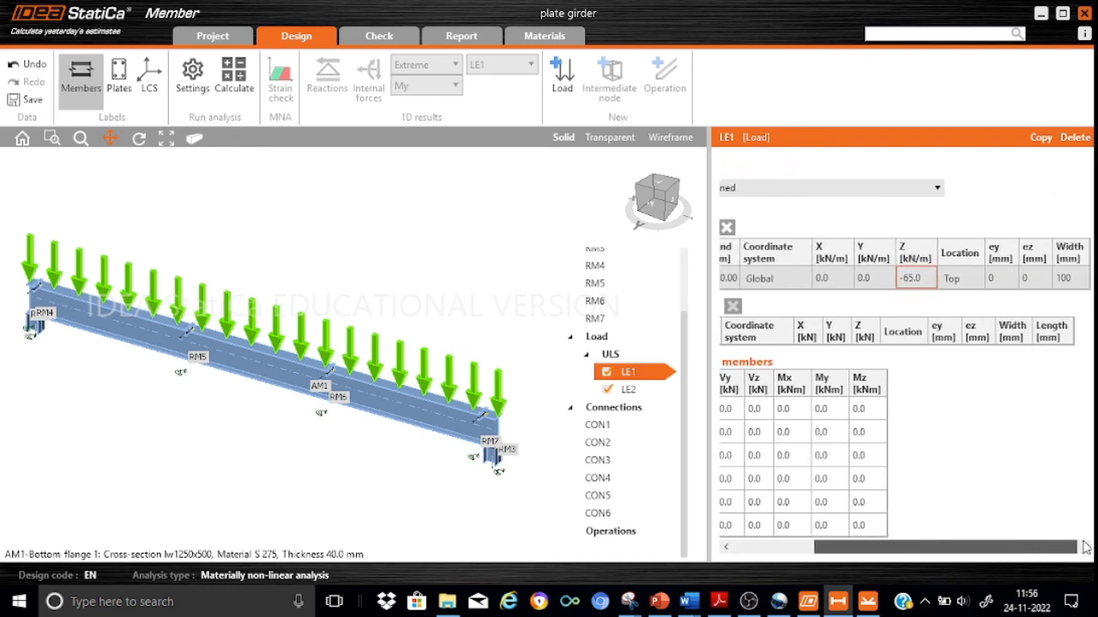
{"action": "left_click", "coordinate": [1077, 277]}
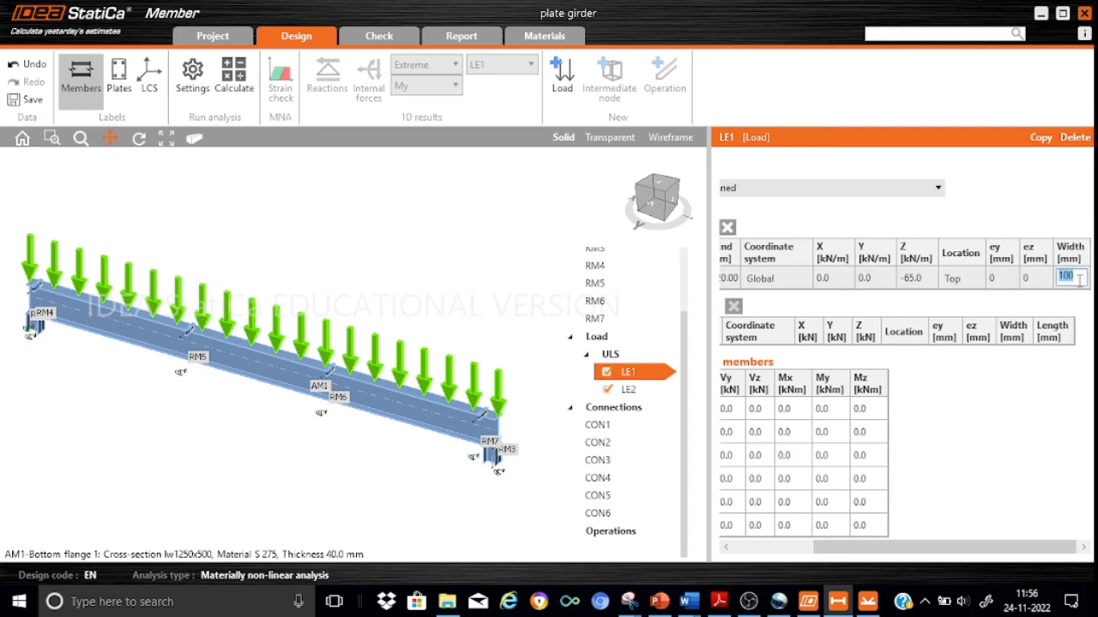
{"action": "type", "text": "0"}
{"action": "key", "text": "Return"}
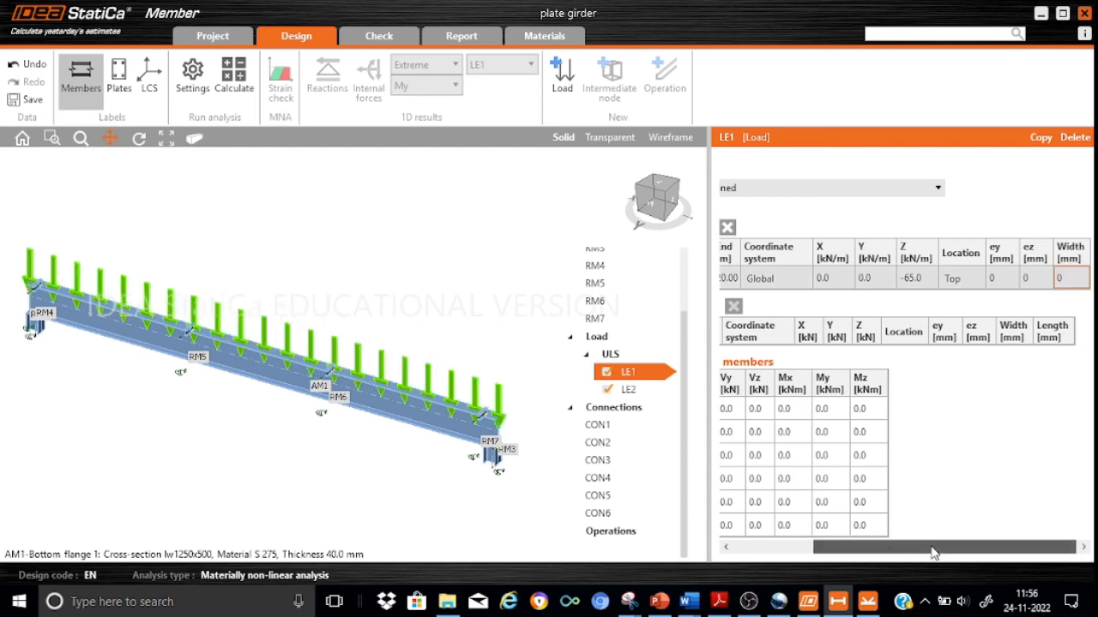
{"action": "left_click_drag", "start_coordinate": [934, 553], "coordinate": [826, 564]}
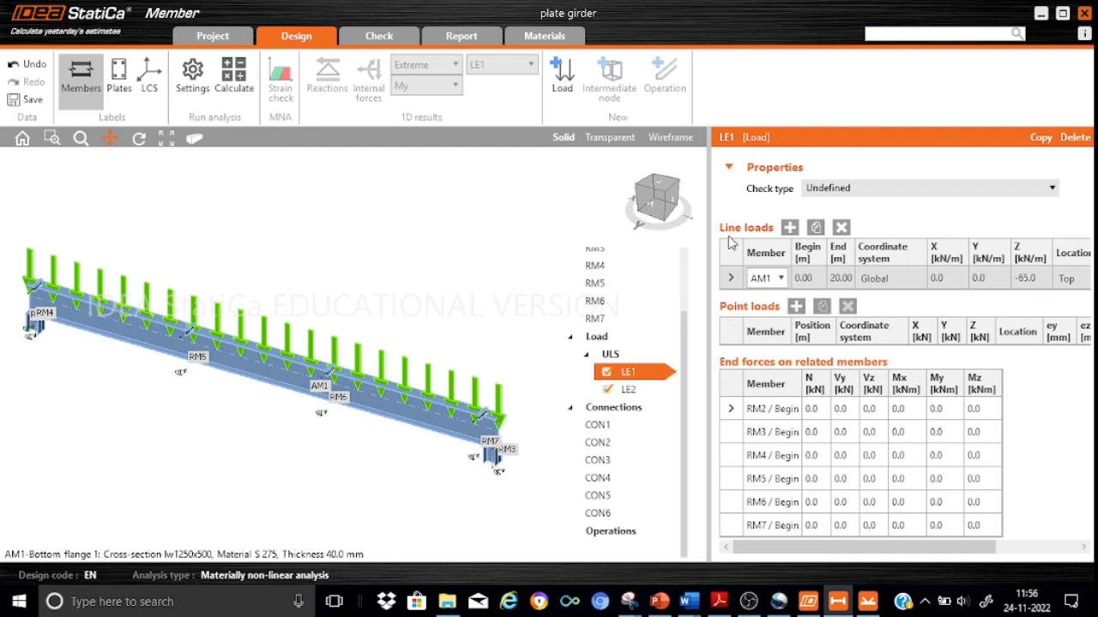
Add a second line load on AM1 to load LE1, beginning at 6.9 m and ending at 7.1 m.
{"action": "left_click", "coordinate": [789, 227]}
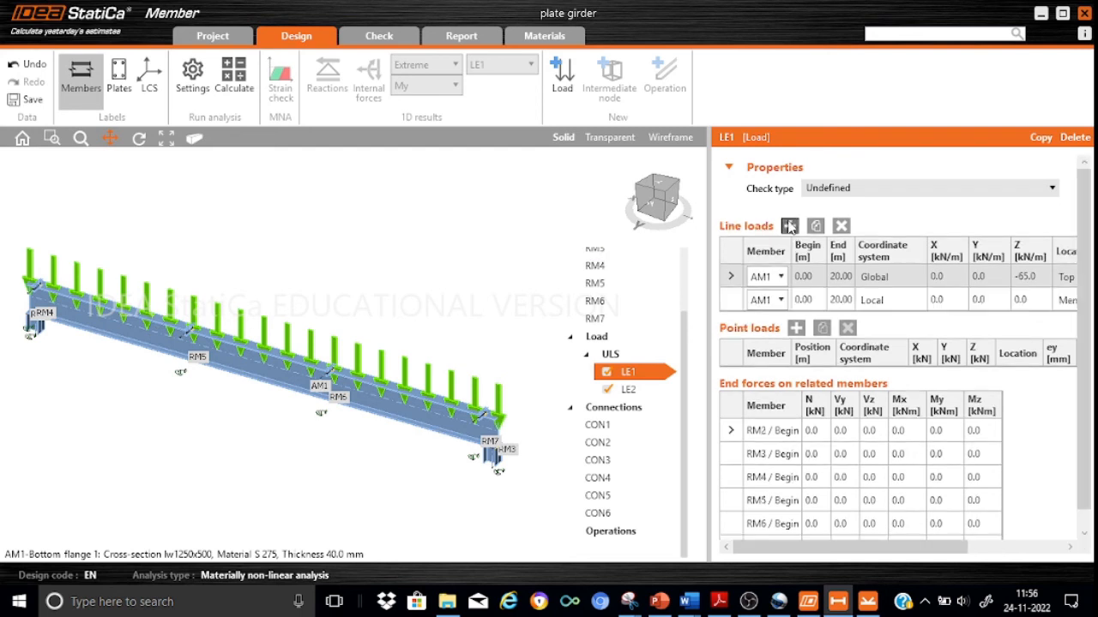
{"action": "left_click", "coordinate": [815, 301]}
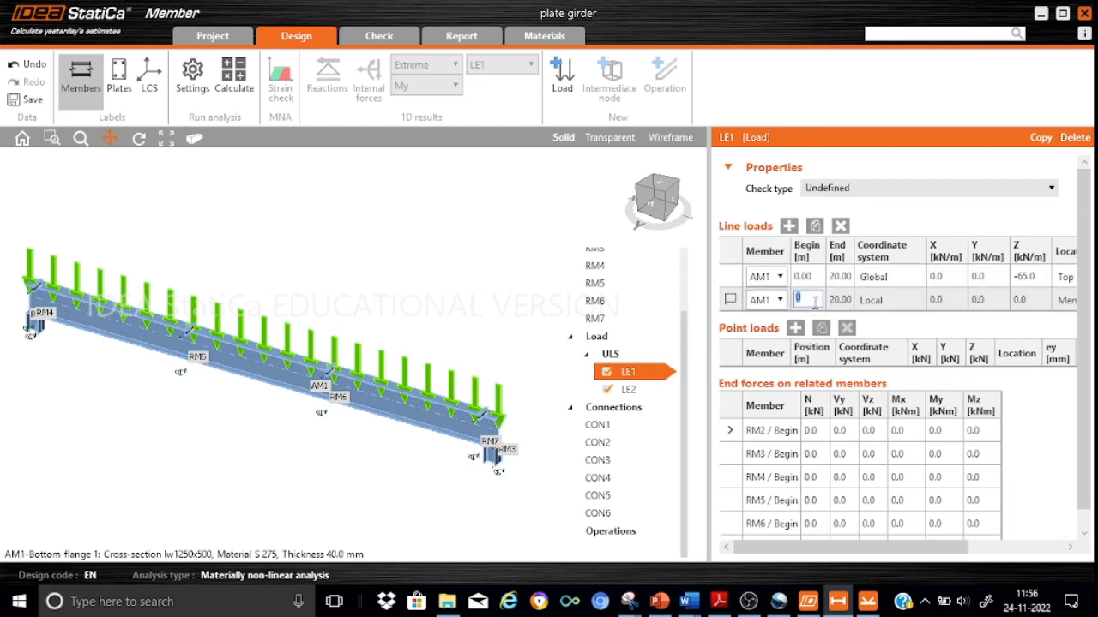
{"action": "type", "text": "6.9"}
{"action": "left_click", "coordinate": [840, 302]}
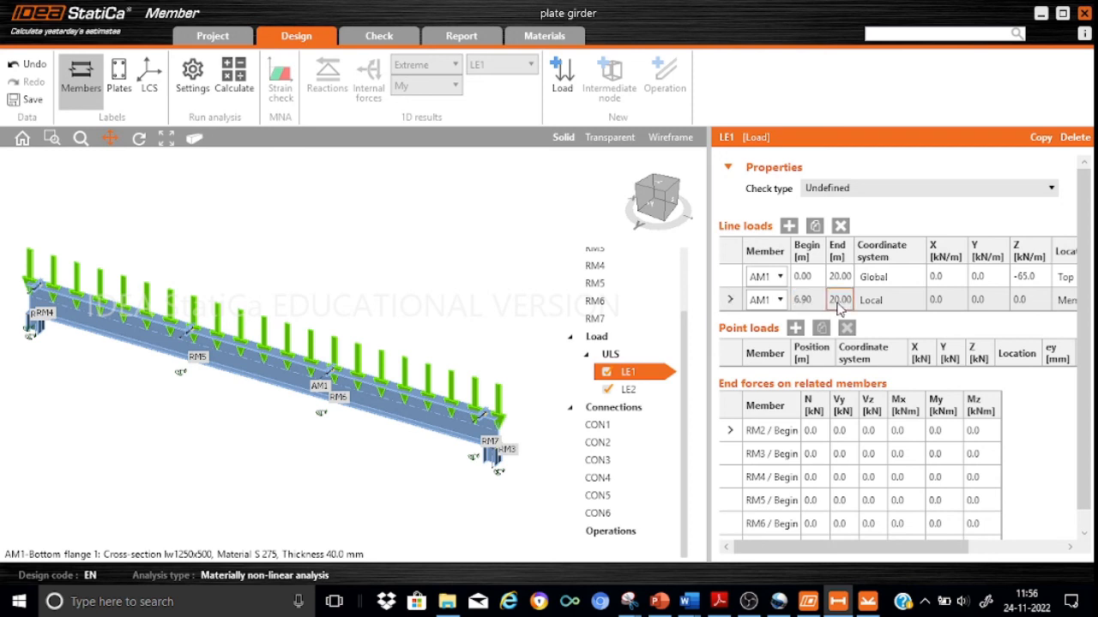
{"action": "left_click", "coordinate": [844, 298]}
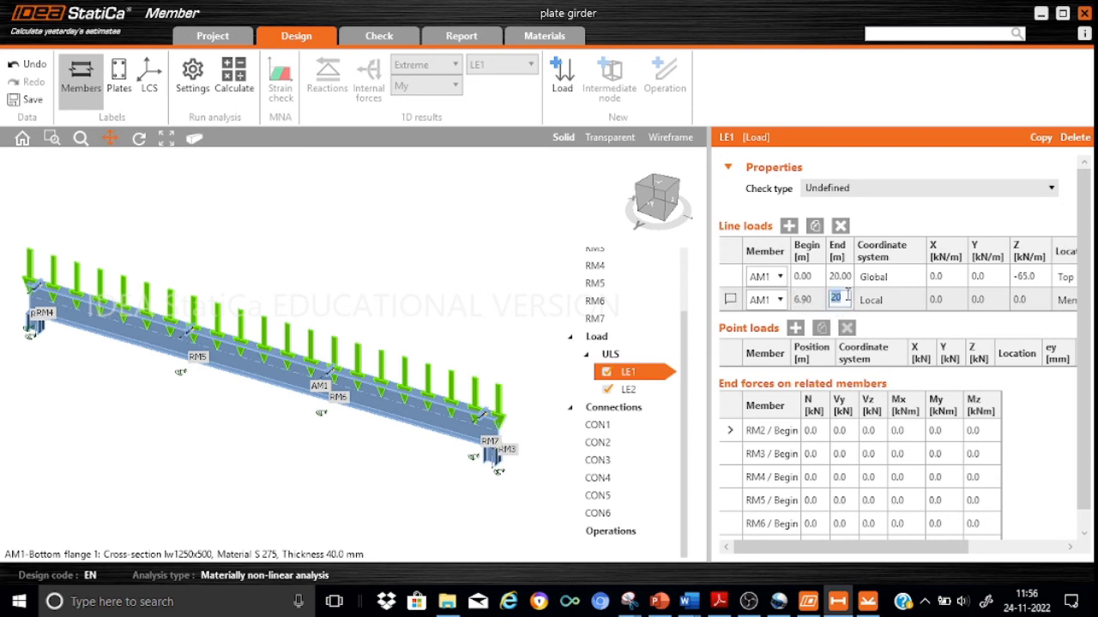
{"action": "type", "text": "7.1"}
Switch the 6.9–7.1 m line load to the global coordinate system and set its Z value to -2500 kN/m.
{"action": "left_click", "coordinate": [893, 307]}
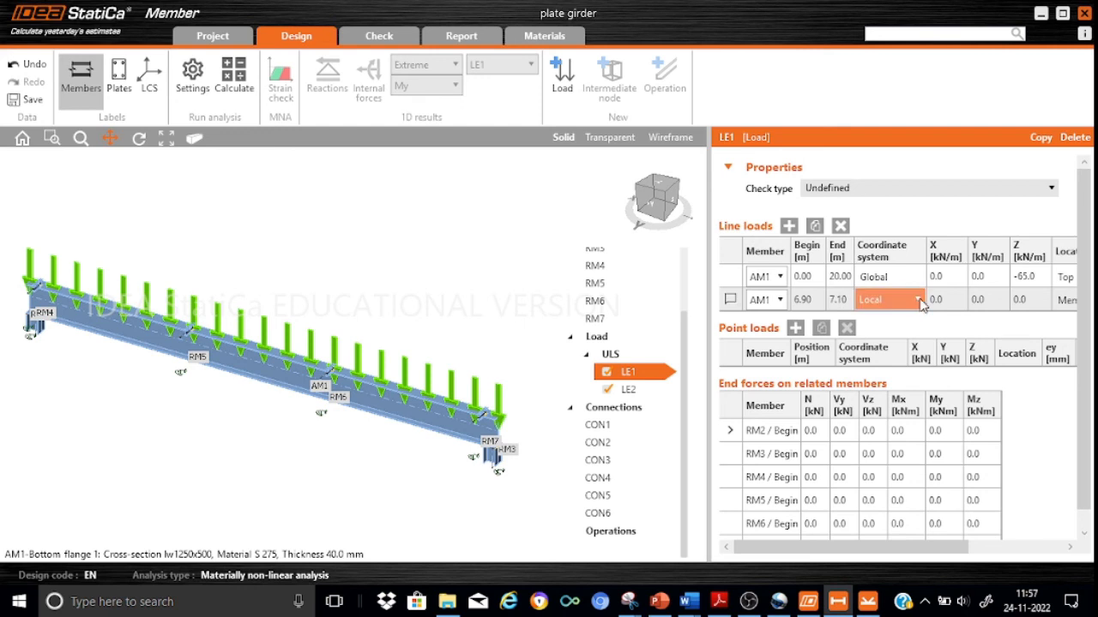
{"action": "left_click", "coordinate": [916, 300]}
{"action": "left_click", "coordinate": [873, 340]}
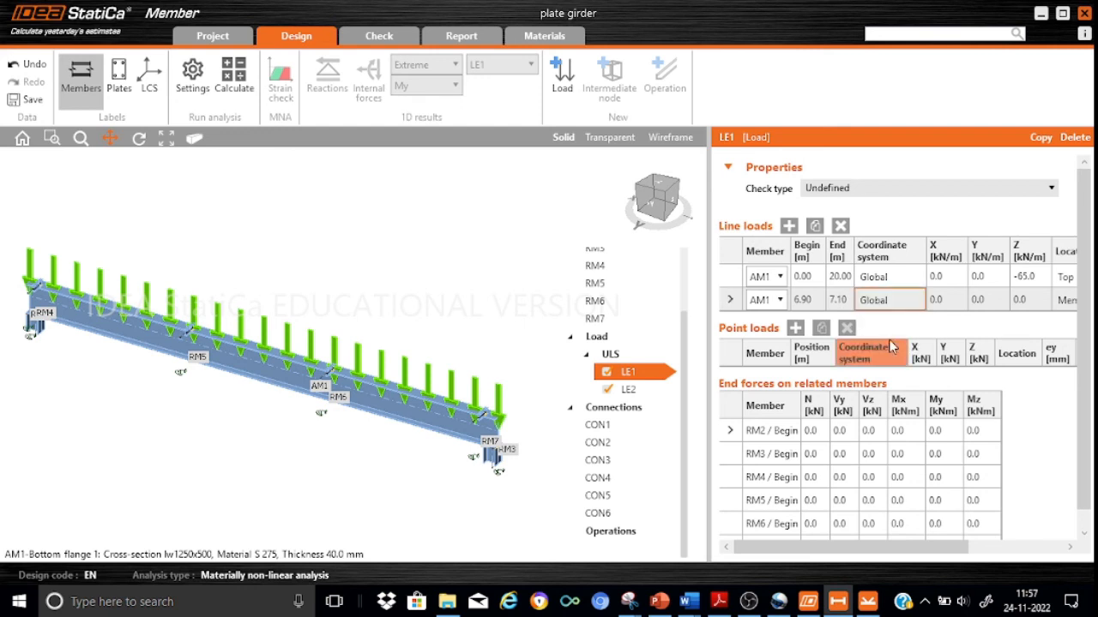
{"action": "left_click_drag", "start_coordinate": [894, 558], "coordinate": [947, 557]}
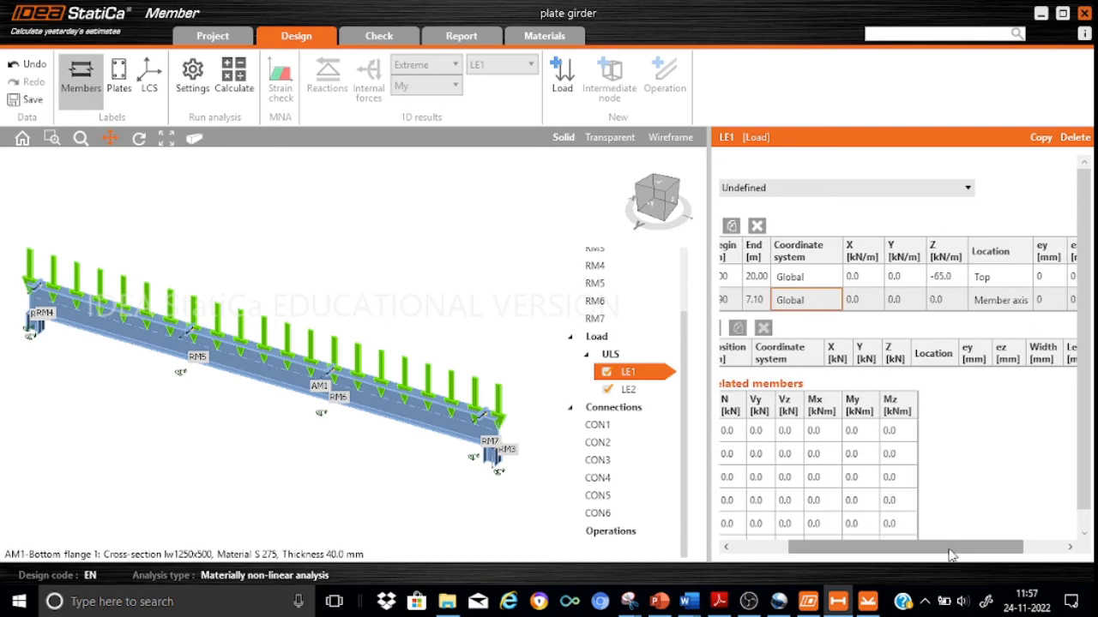
{"action": "left_click", "coordinate": [947, 298]}
{"action": "type", "text": "-2"}
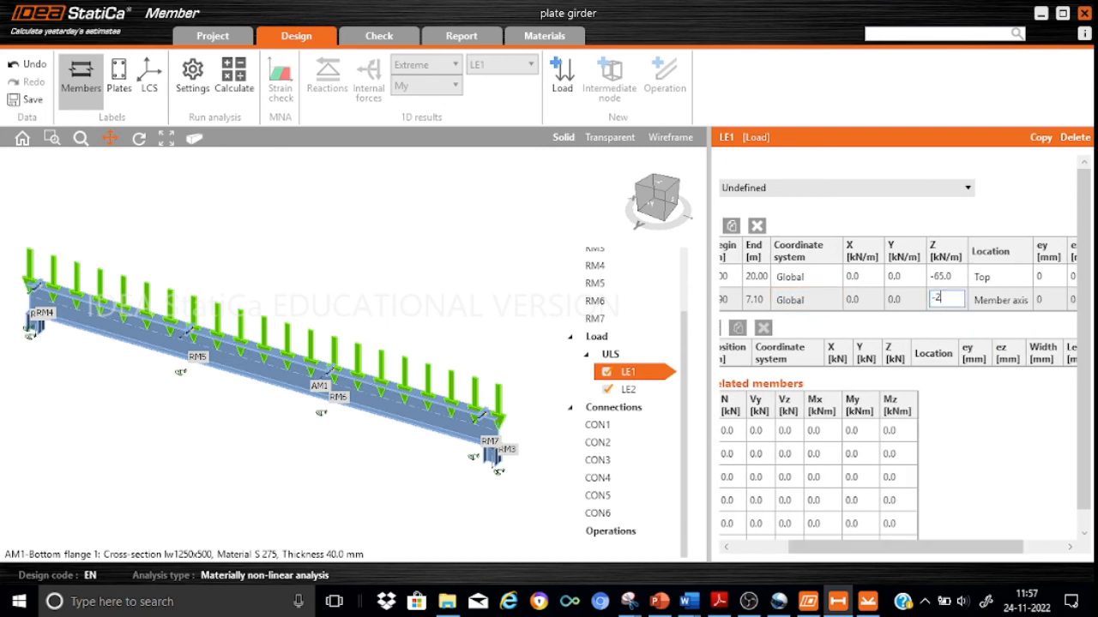
{"action": "type", "text": "500"}
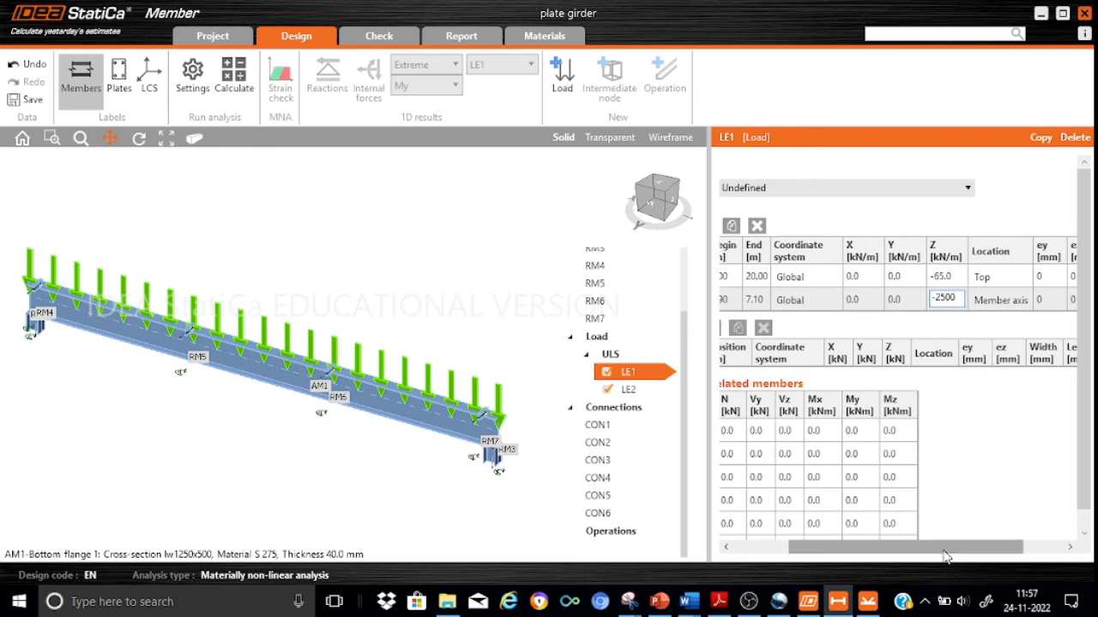
Set the location of the 6.9–7.1 m line load to Top.
{"action": "left_click_drag", "start_coordinate": [962, 547], "coordinate": [1000, 556]}
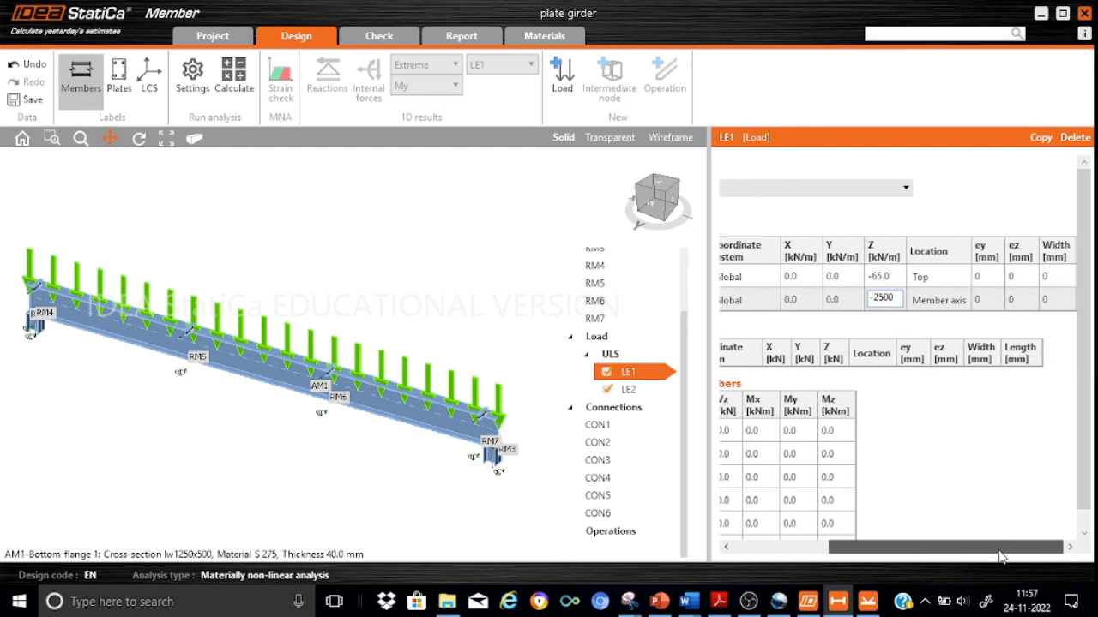
{"action": "left_click", "coordinate": [952, 309]}
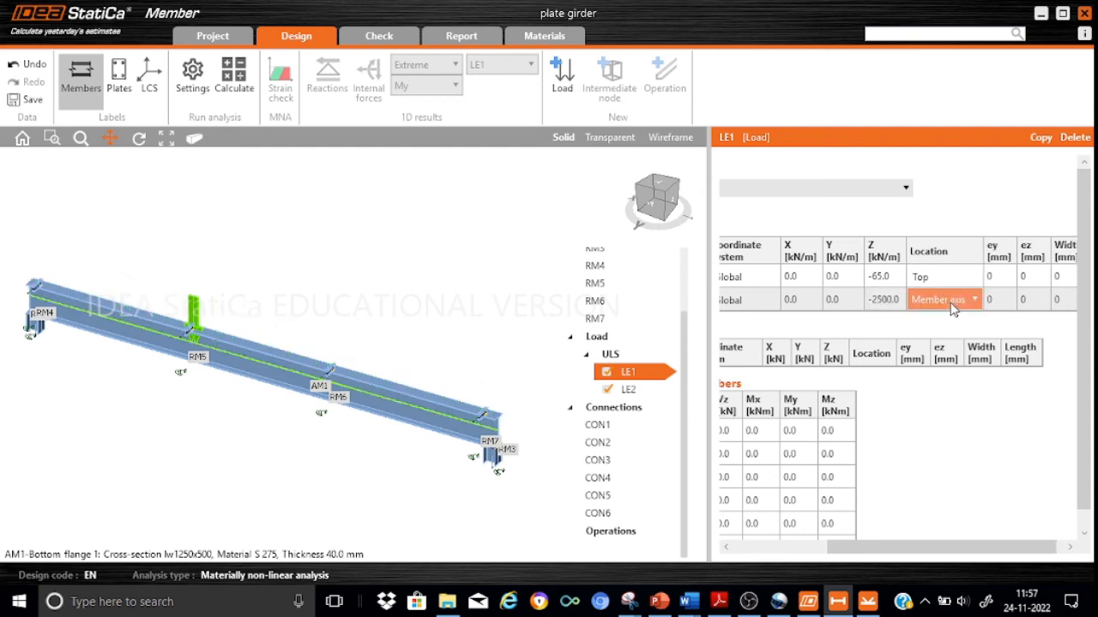
{"action": "left_click", "coordinate": [972, 302]}
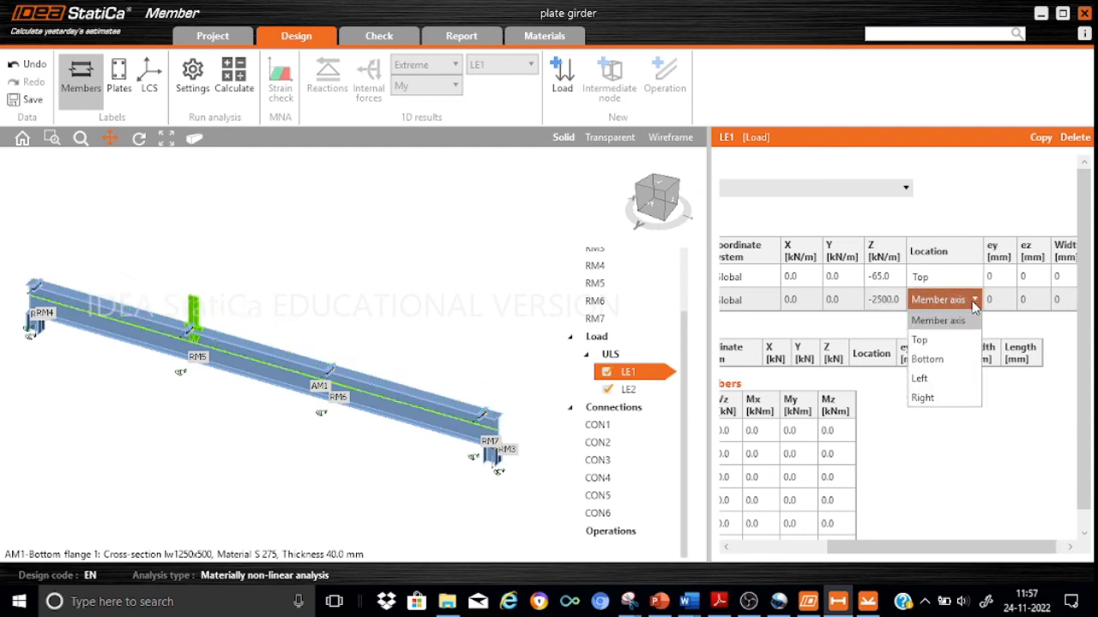
{"action": "left_click", "coordinate": [943, 340]}
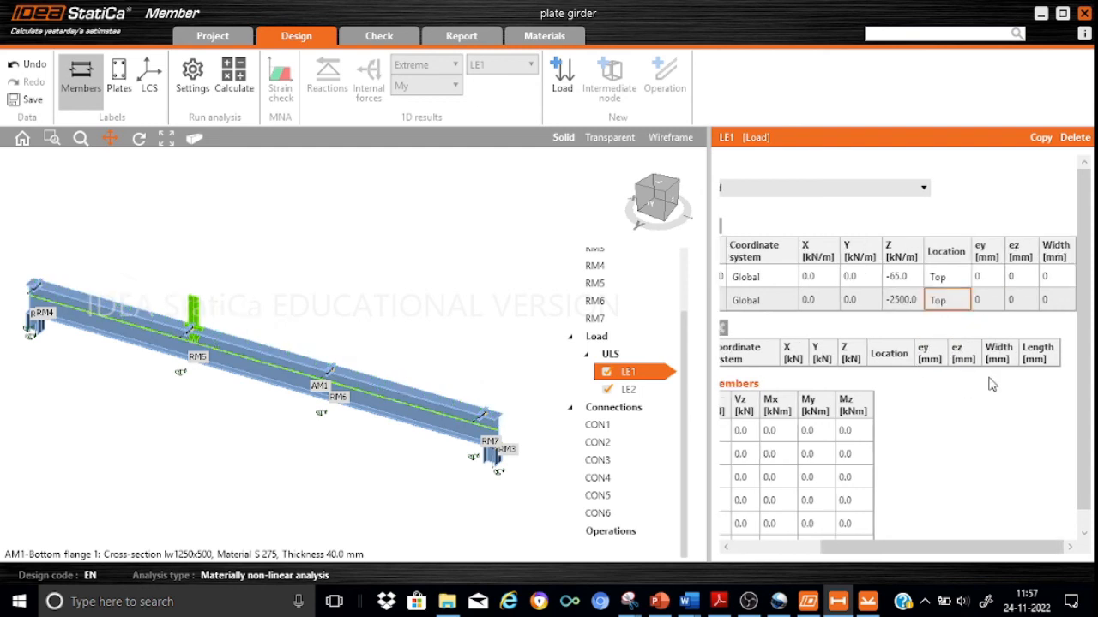
Add a third line load on AM1 to load LE1, beginning at 12.9 m and ending at 13.1 m.
{"action": "left_click_drag", "start_coordinate": [1017, 552], "coordinate": [819, 559]}
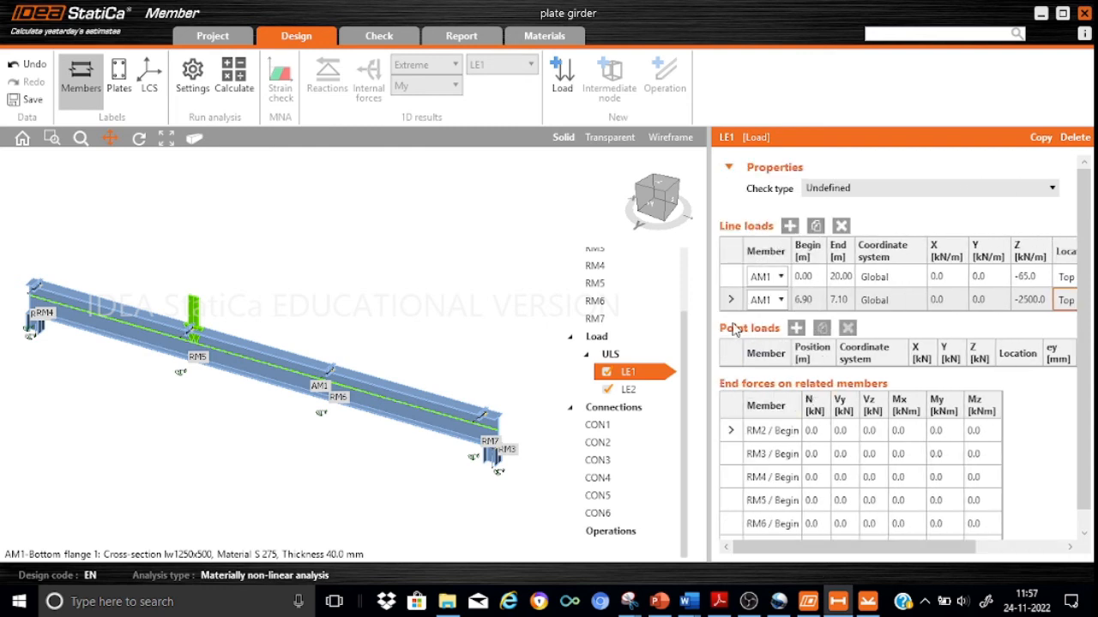
{"action": "left_click", "coordinate": [789, 226]}
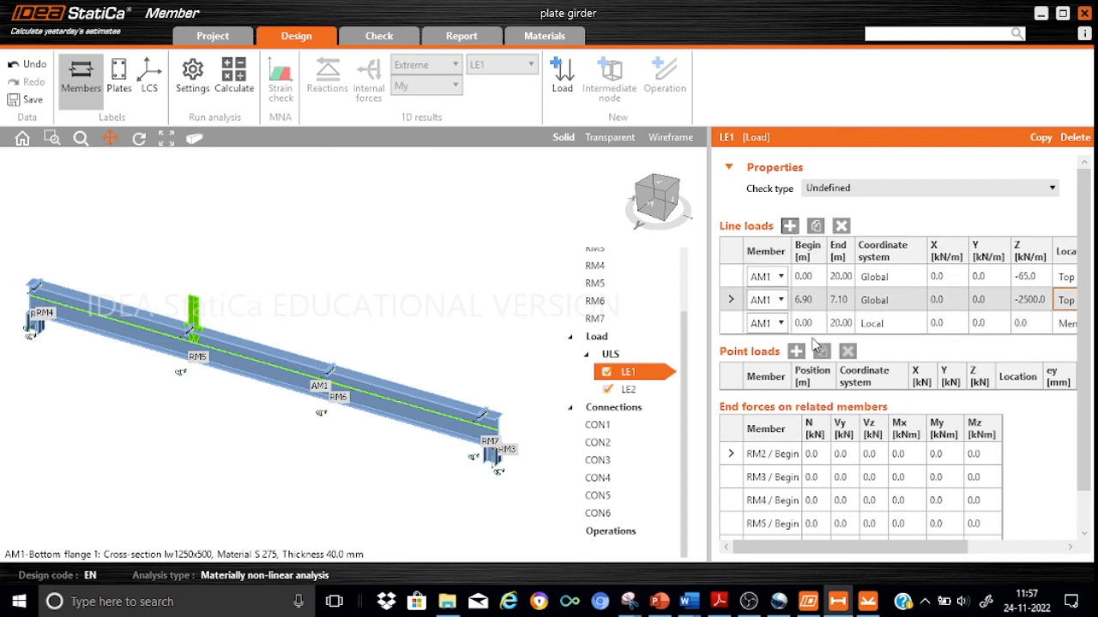
{"action": "left_click", "coordinate": [813, 322]}
{"action": "type", "text": "12.9"}
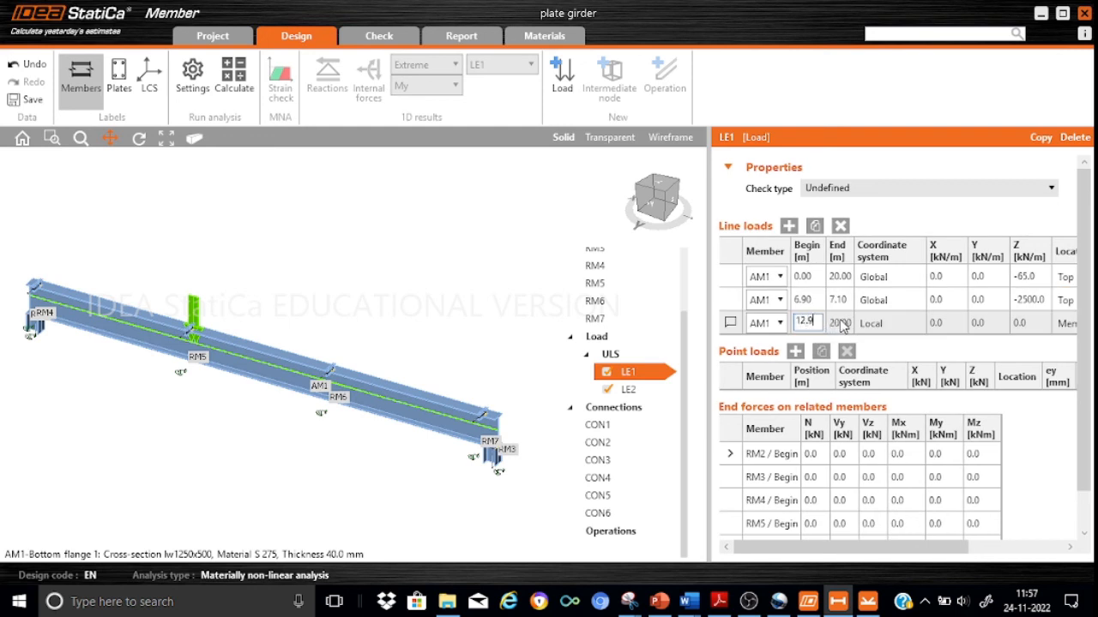
{"action": "left_click", "coordinate": [839, 324]}
{"action": "type", "text": "20"}
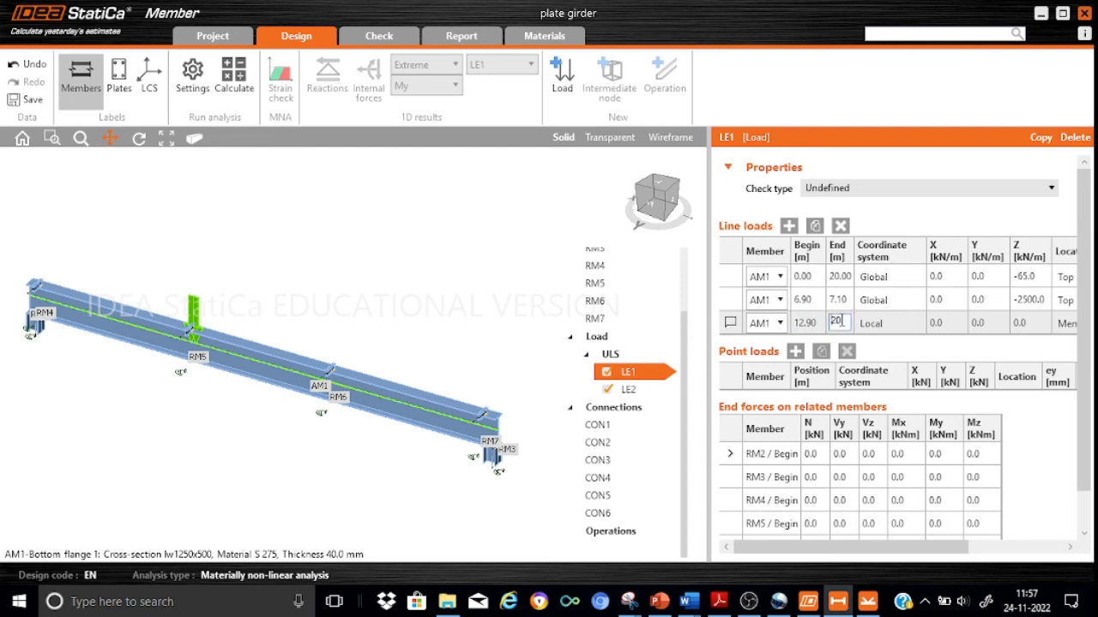
{"action": "type", "text": "13.1"}
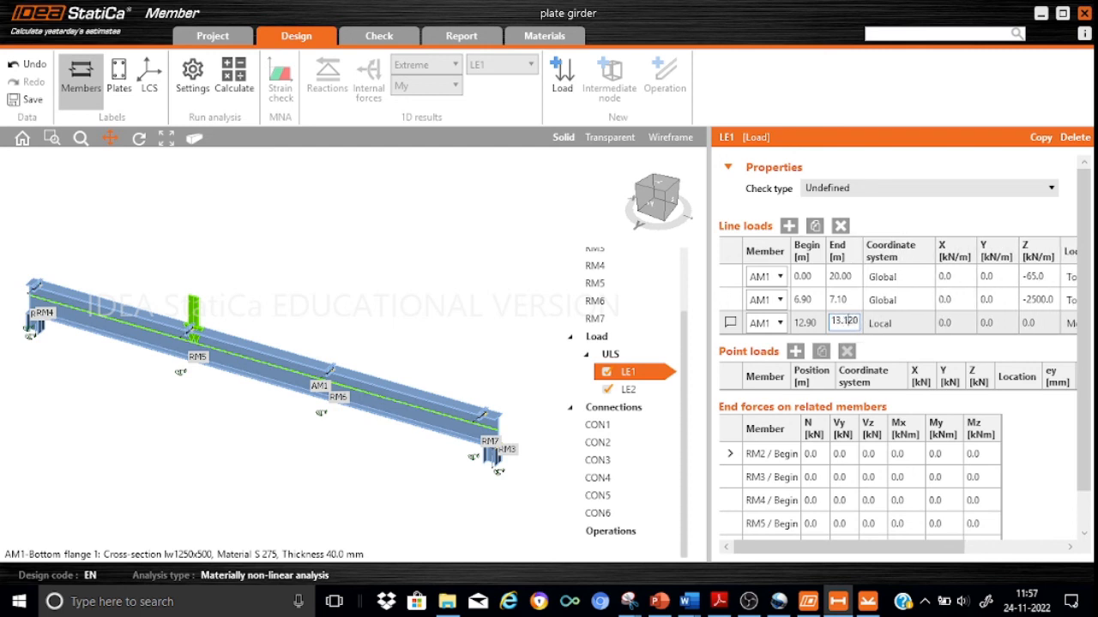
{"action": "key", "text": "Delete"}
{"action": "key", "text": "Delete"}
Switch the 12.9–13.1 m line load to the global coordinate system and set its Z value to -2500 kN/m.
{"action": "left_click", "coordinate": [914, 331]}
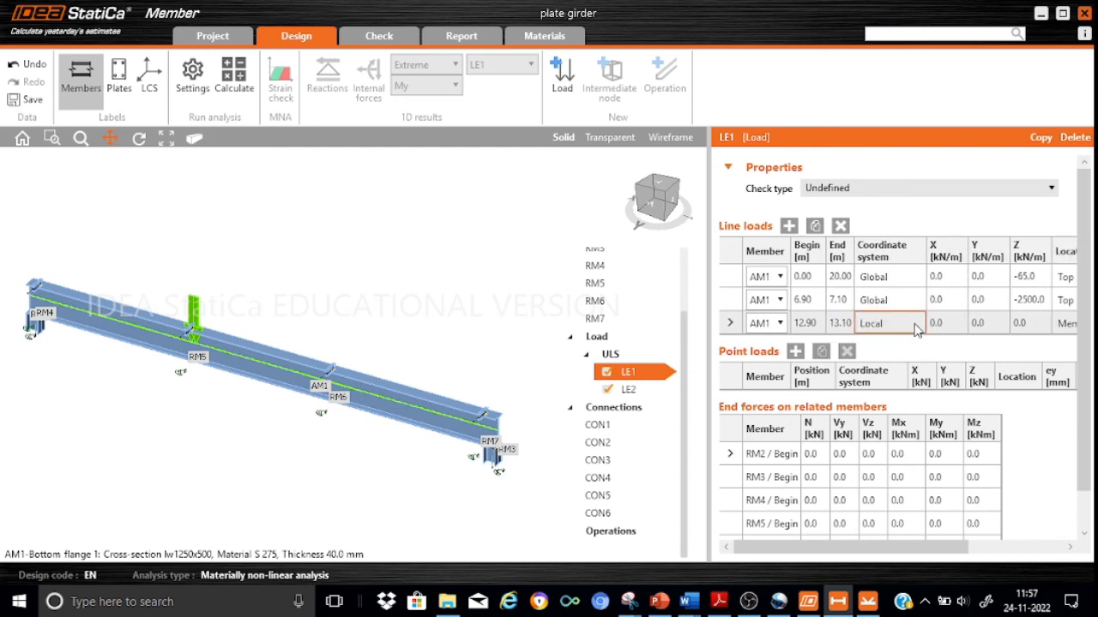
{"action": "left_click", "coordinate": [919, 331]}
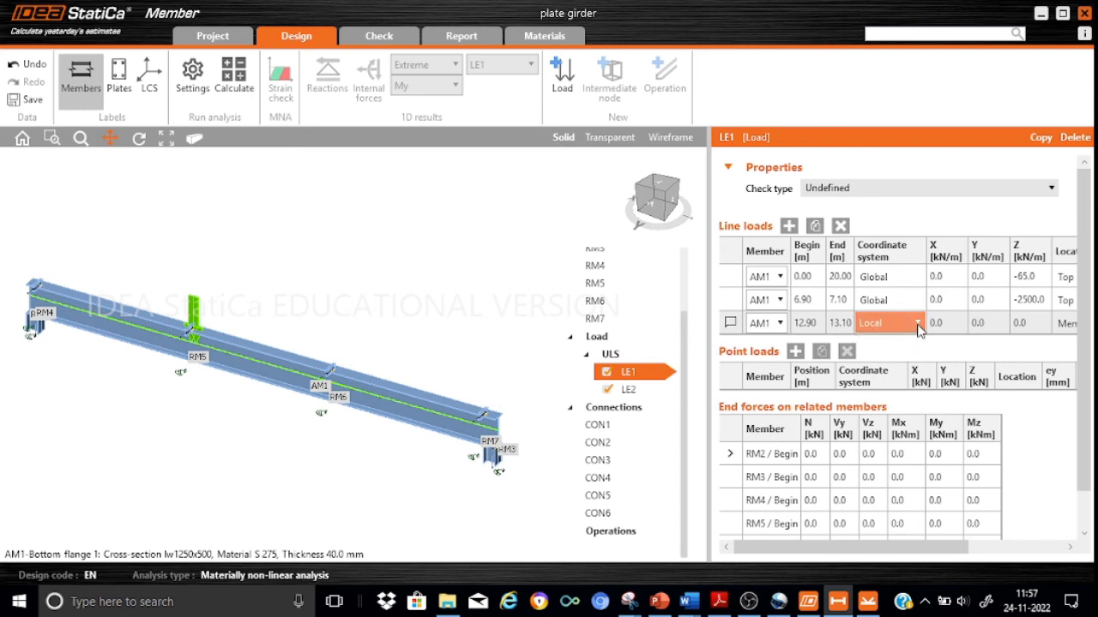
{"action": "left_click", "coordinate": [916, 325]}
{"action": "left_click", "coordinate": [900, 363]}
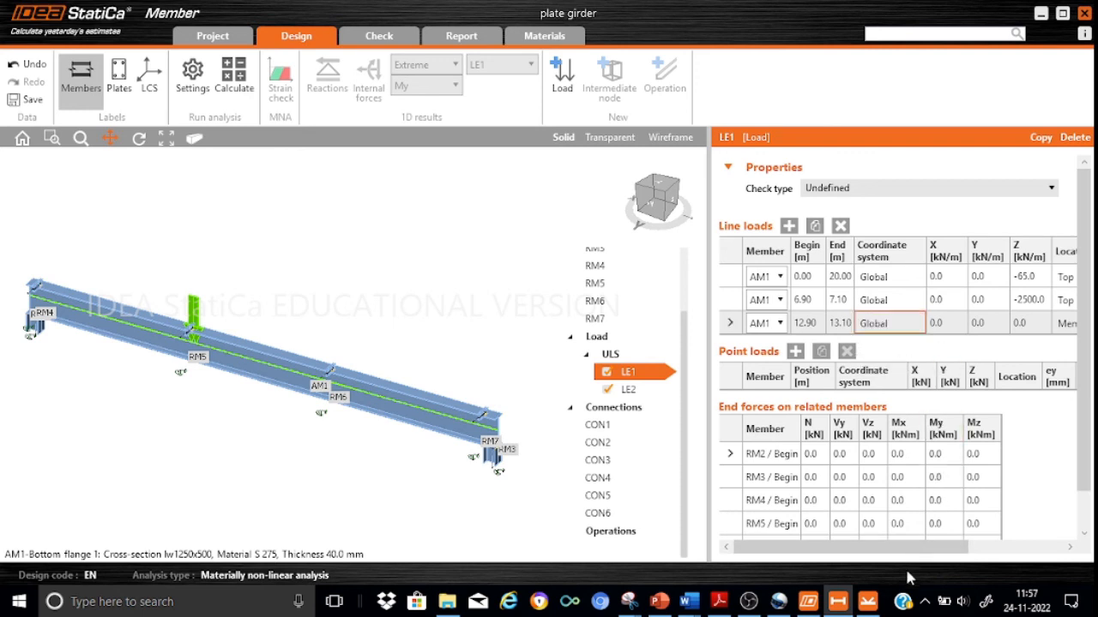
{"action": "left_click_drag", "start_coordinate": [904, 553], "coordinate": [976, 553]}
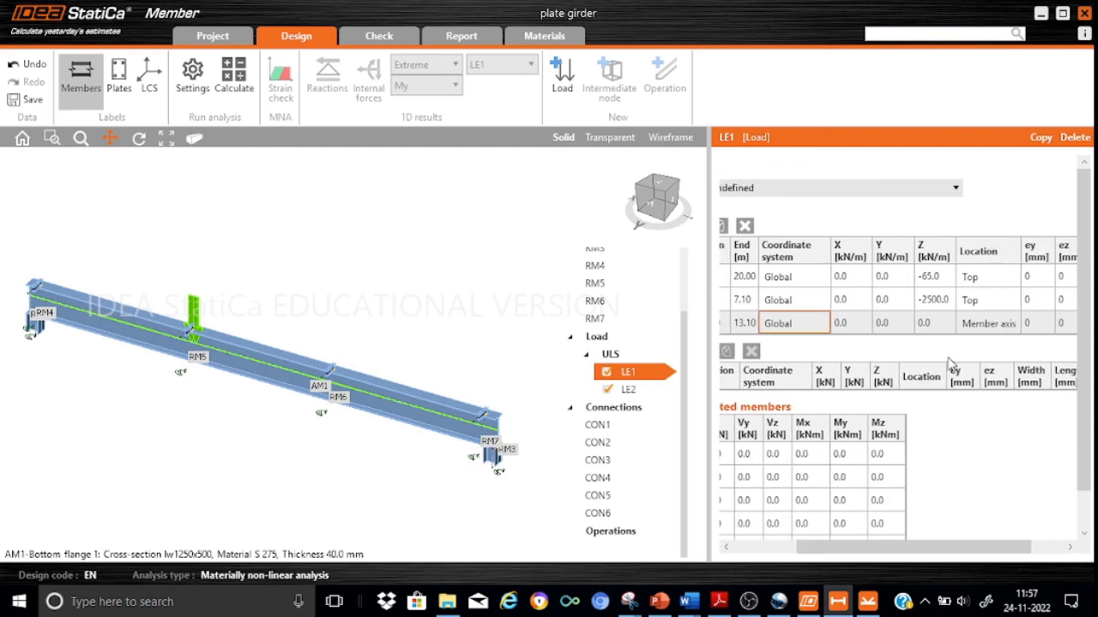
{"action": "left_click", "coordinate": [937, 321]}
{"action": "type", "text": "-"}
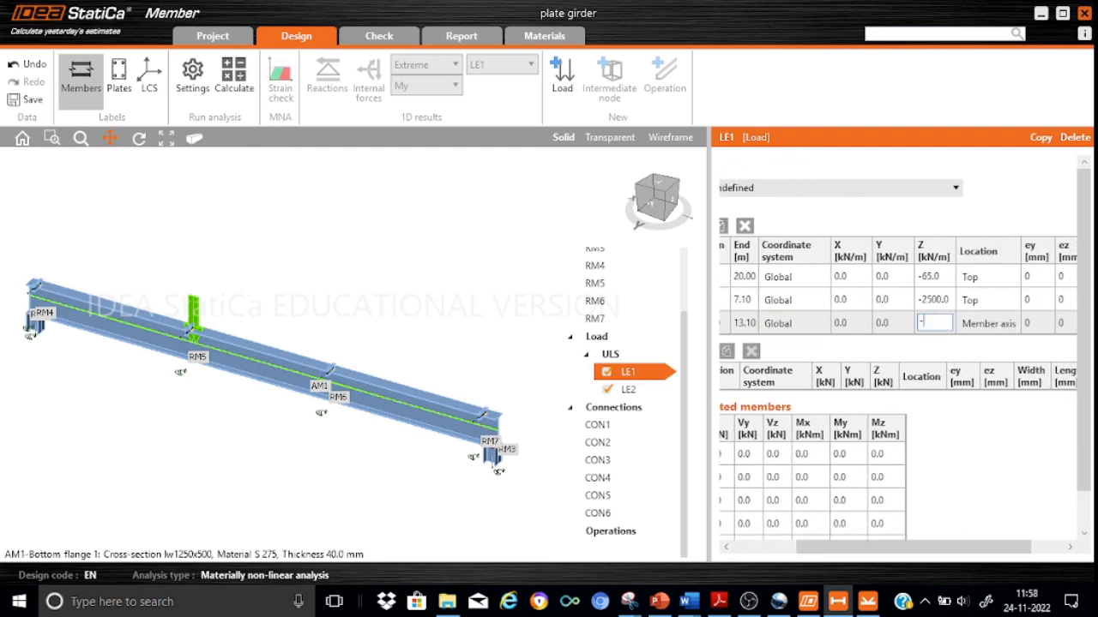
{"action": "type", "text": "2500"}
Set the location of the 12.9–13.1 m line load to Top.
{"action": "left_click", "coordinate": [1000, 330]}
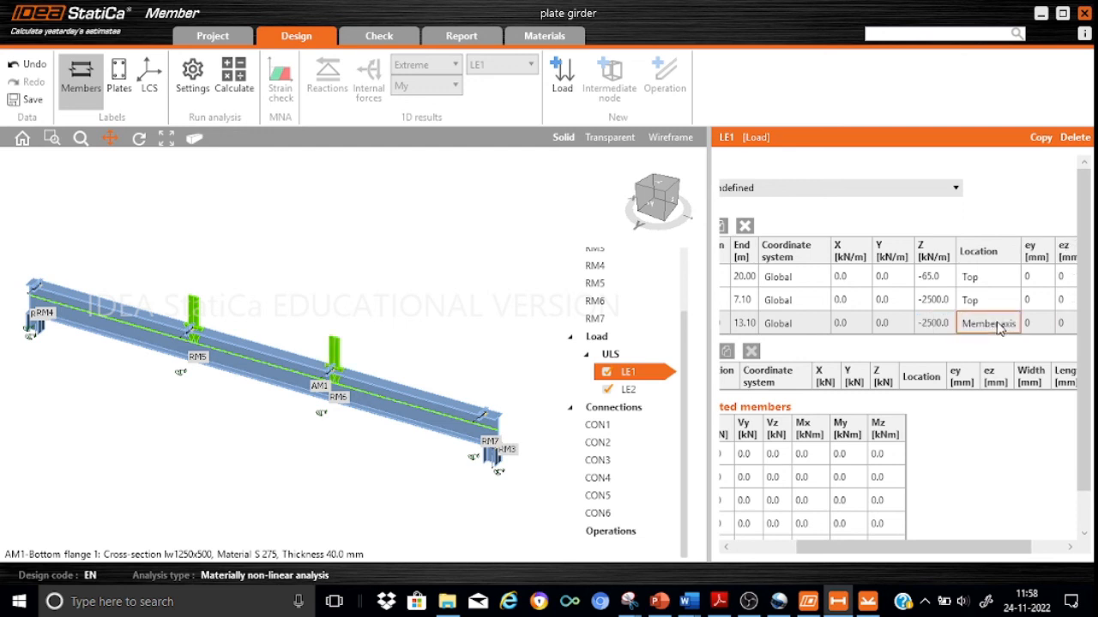
{"action": "left_click", "coordinate": [1000, 330]}
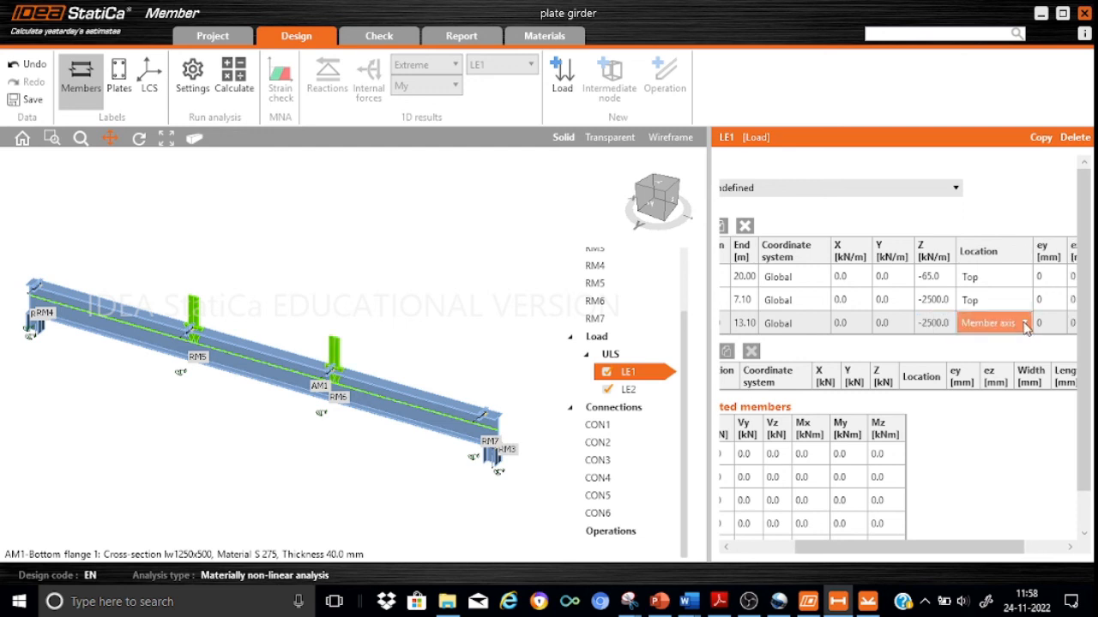
{"action": "left_click", "coordinate": [1024, 326]}
{"action": "left_click", "coordinate": [995, 365]}
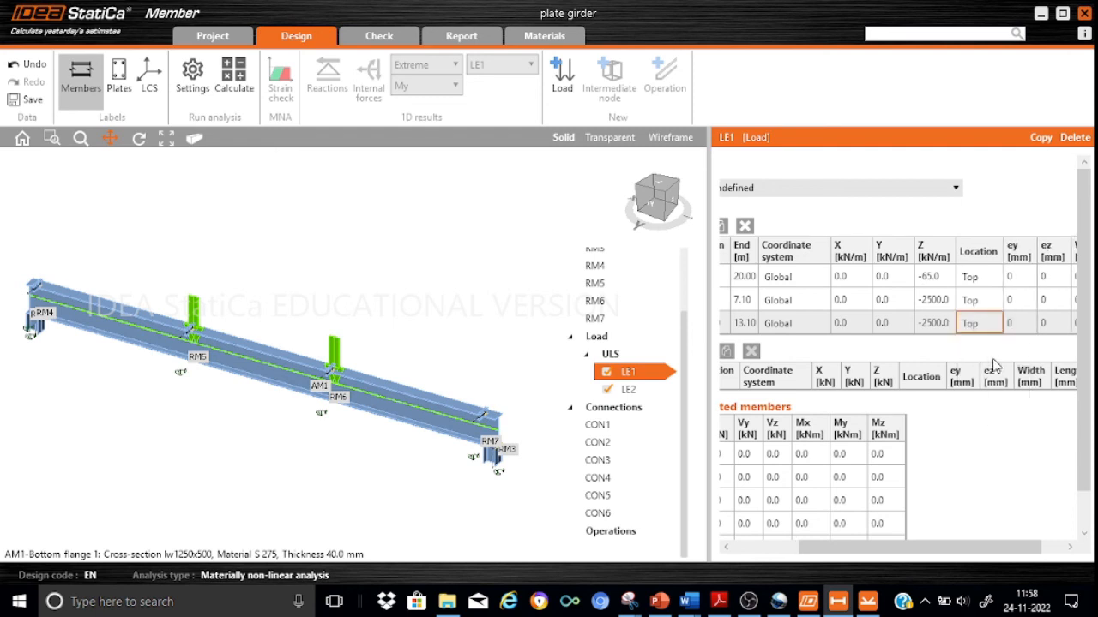
Open the load definition of LE2.
{"action": "left_click_drag", "start_coordinate": [982, 551], "coordinate": [1043, 547]}
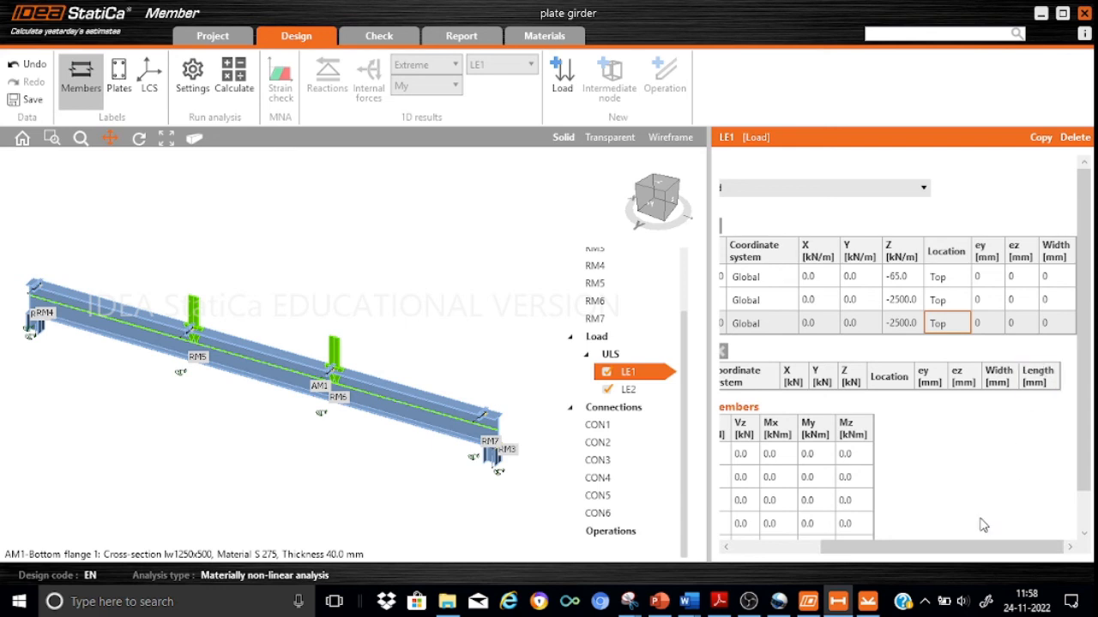
{"action": "left_click_drag", "start_coordinate": [975, 547], "coordinate": [789, 555]}
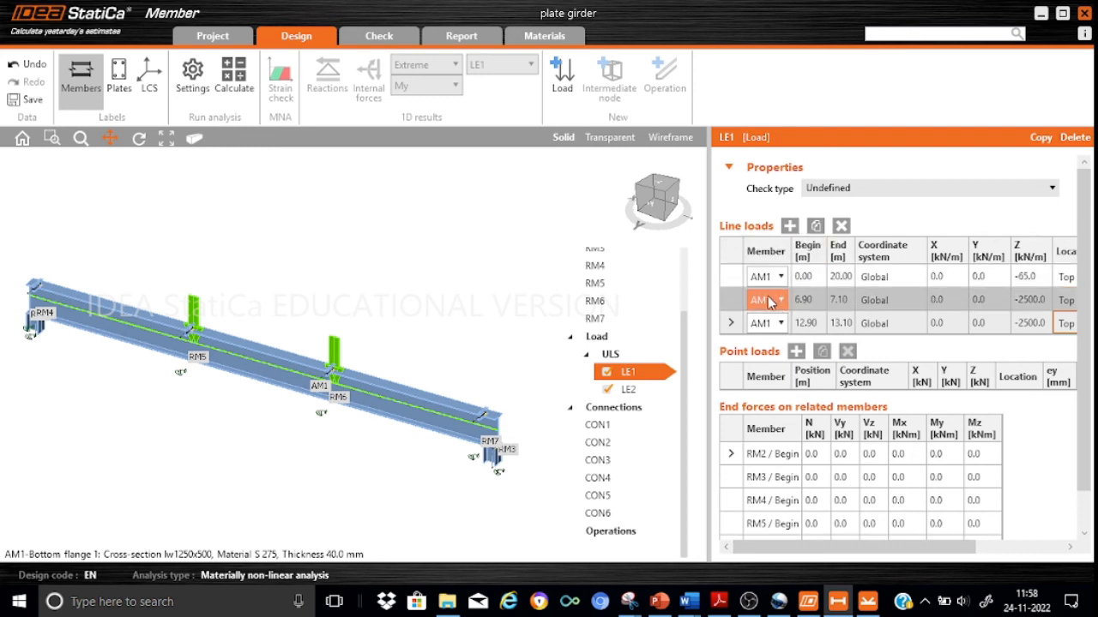
{"action": "left_click", "coordinate": [634, 394]}
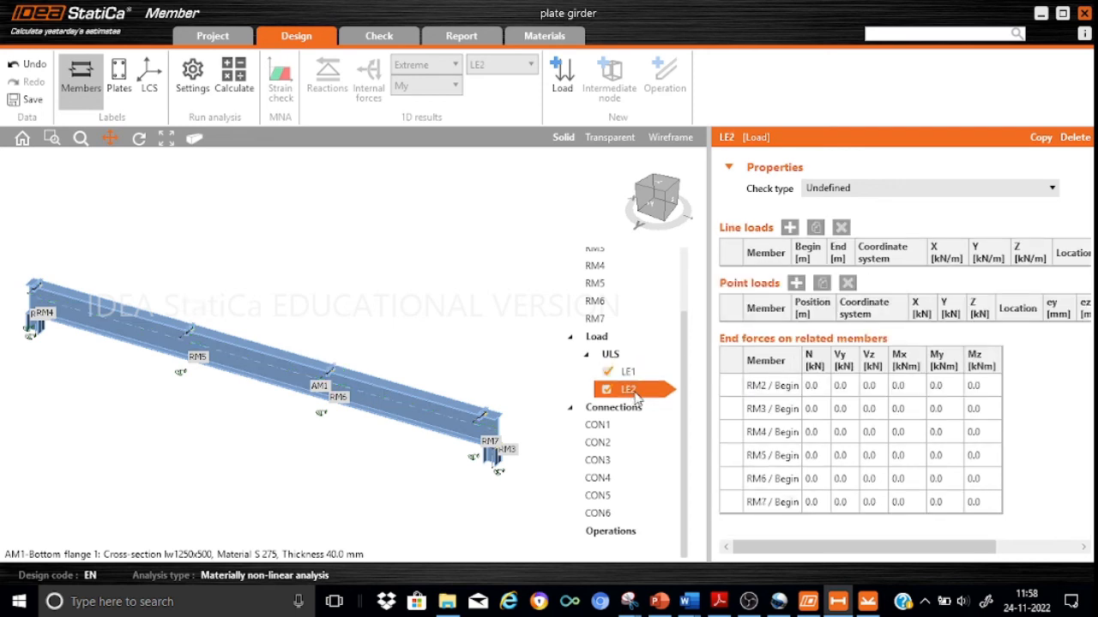